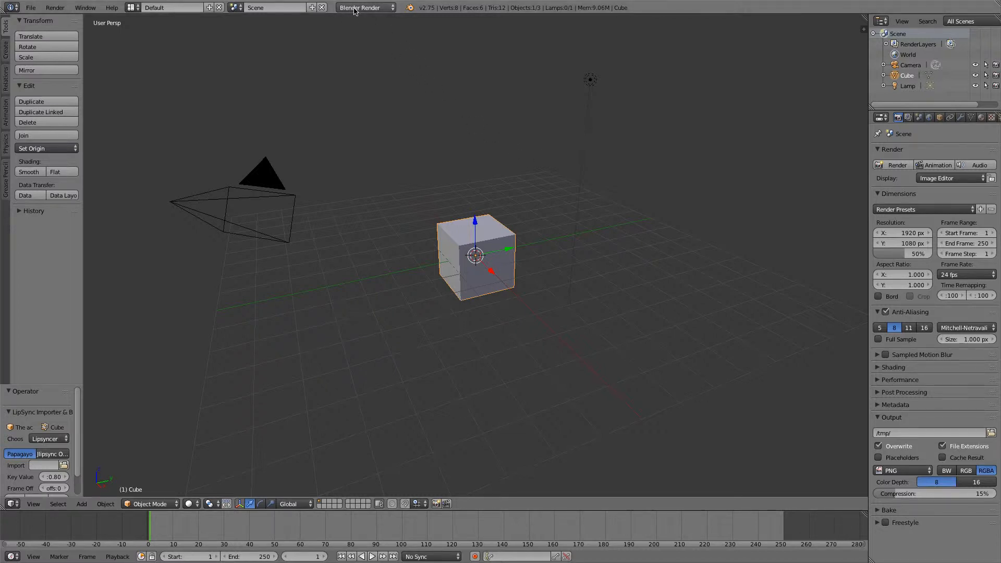
# Switch the render engine to Cycles Render.
pyautogui.click(354, 9)
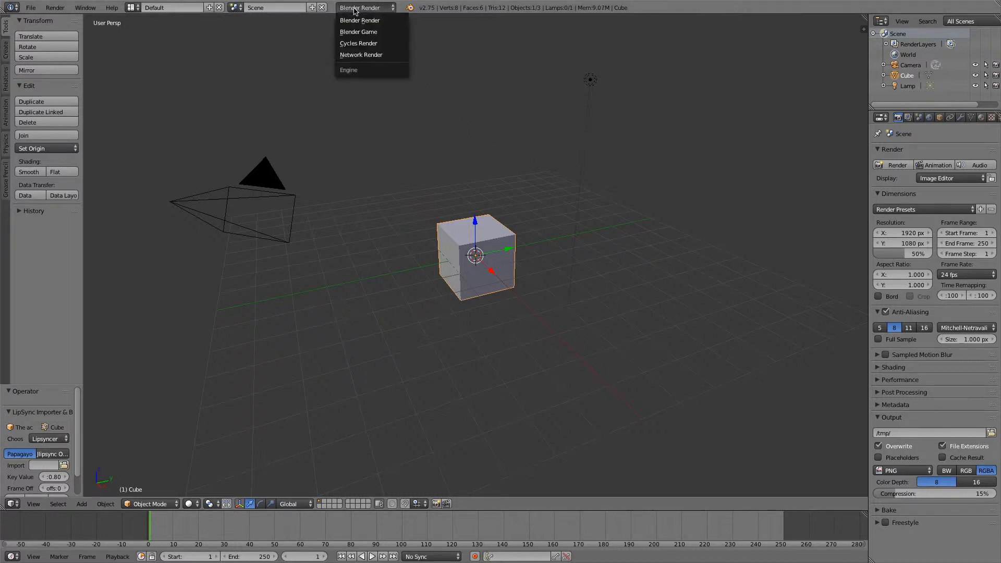
pyautogui.click(356, 44)
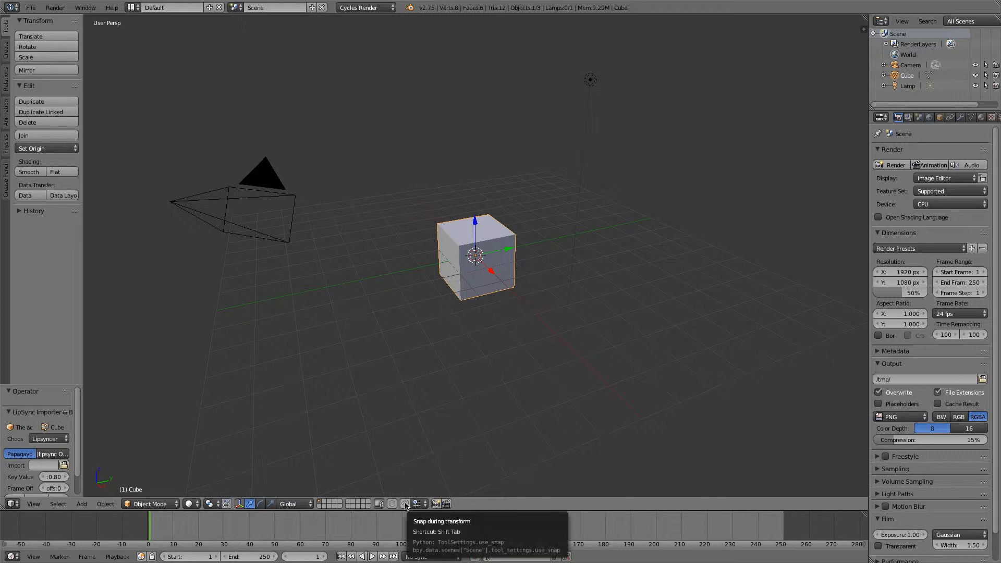
# Enable snapping during transforms and raise the cube 1 unit along the Z axis.
pyautogui.click(405, 505)
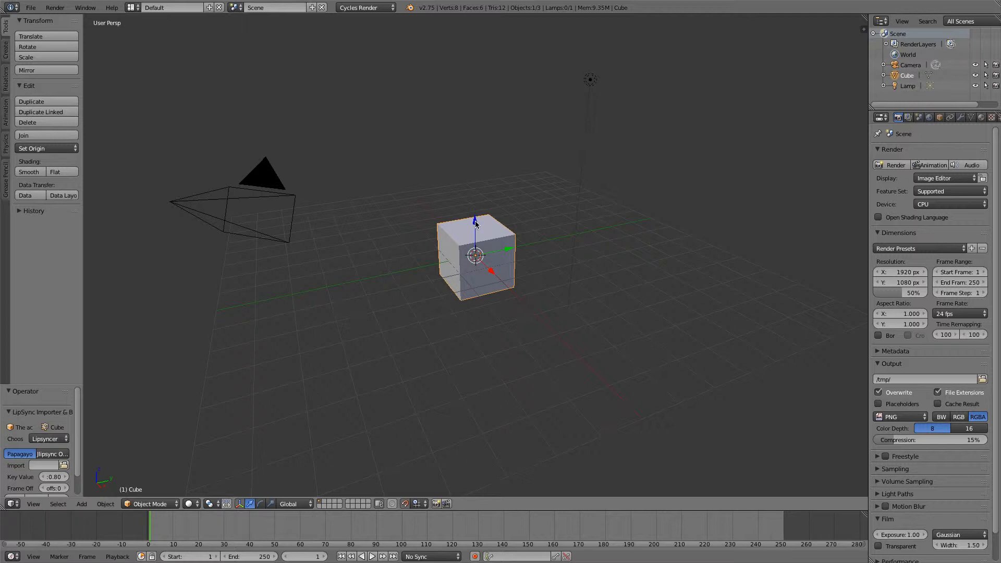
pyautogui.moveTo(476, 221); pyautogui.dragTo(475, 195)
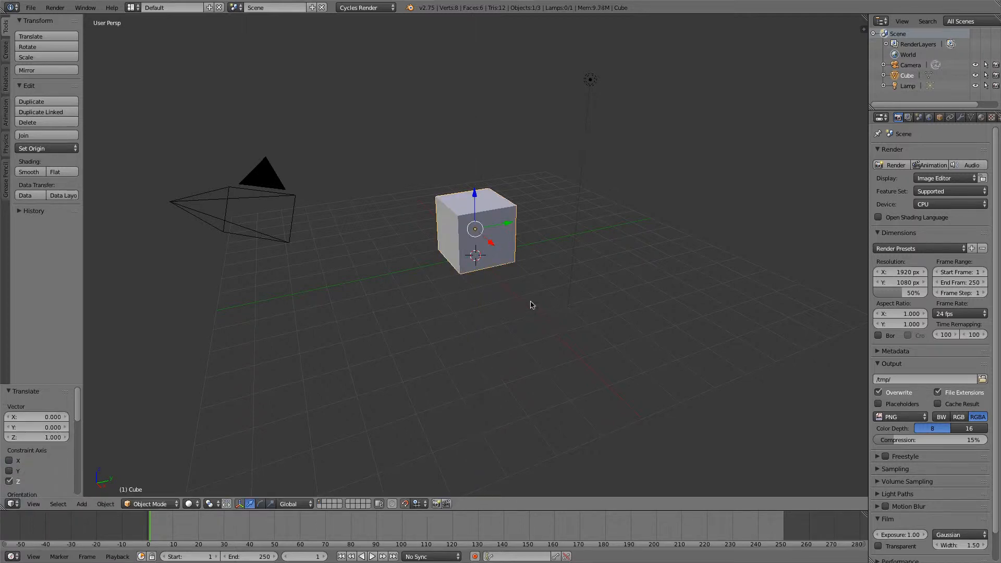
# Delete the lamp from the scene.
pyautogui.rightClick(591, 79)
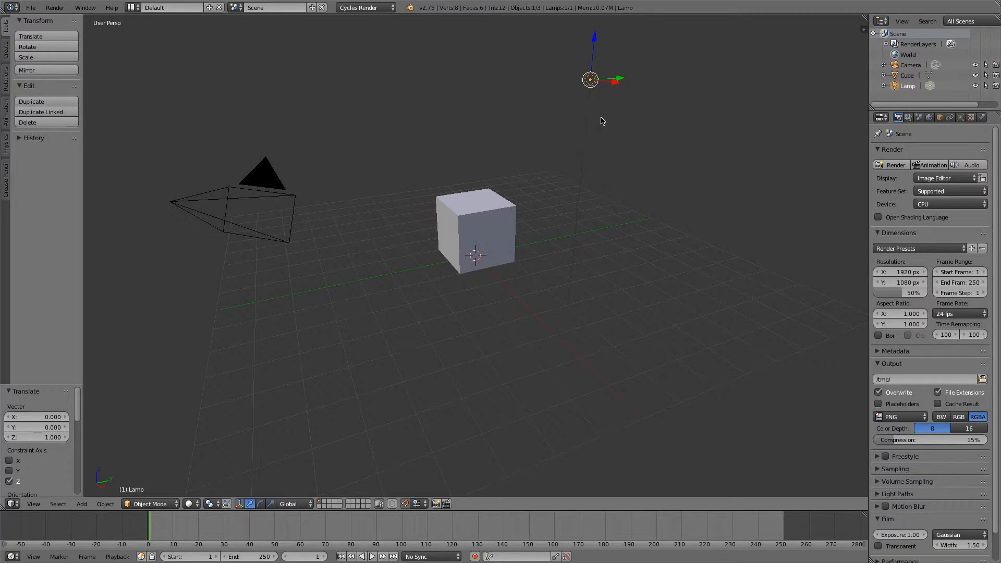
pyautogui.press('x')
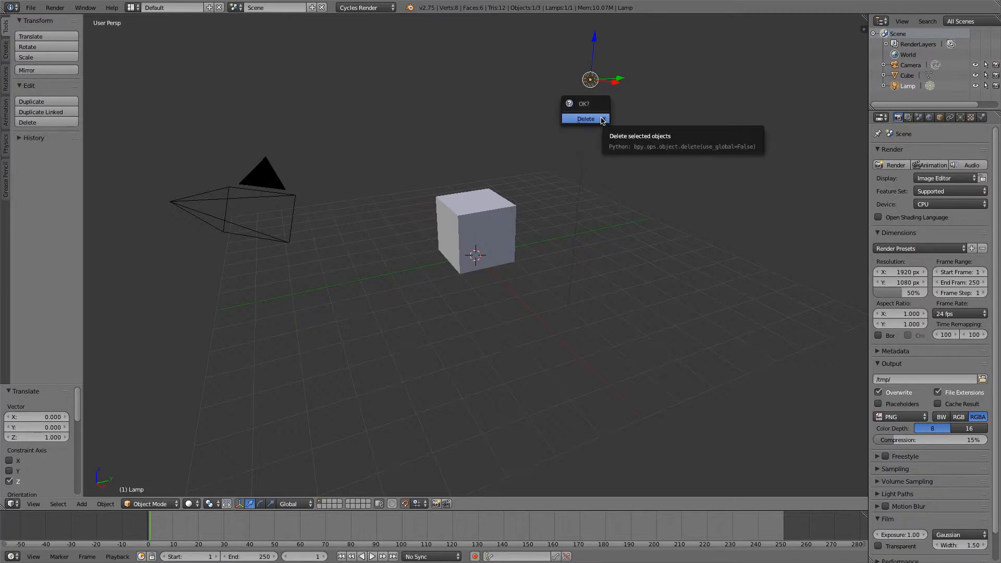
pyautogui.click(599, 119)
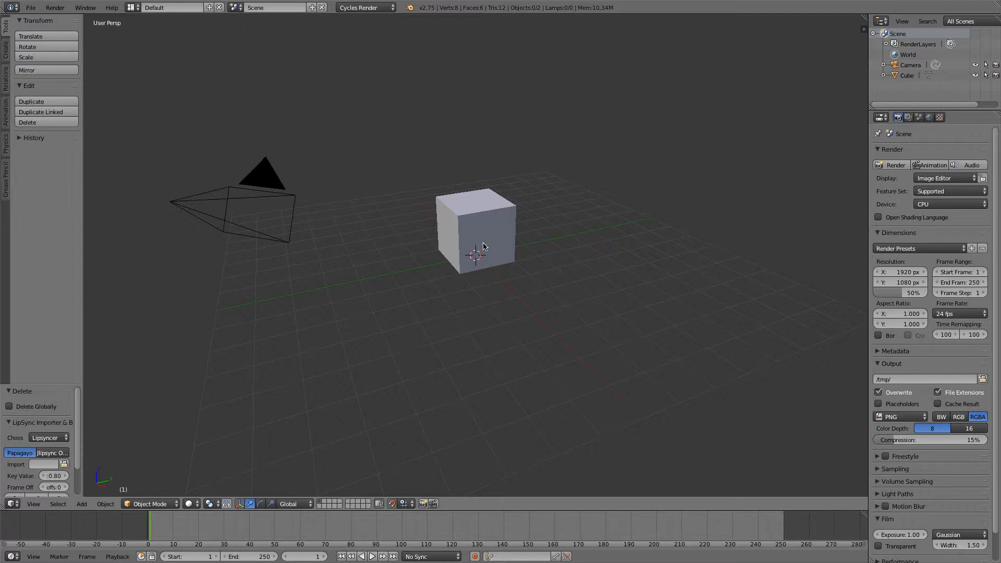
# Add a mesh plane beneath the cube and scale it by a factor of 8 to form a floor.
pyautogui.hotkey('shift', 'a')
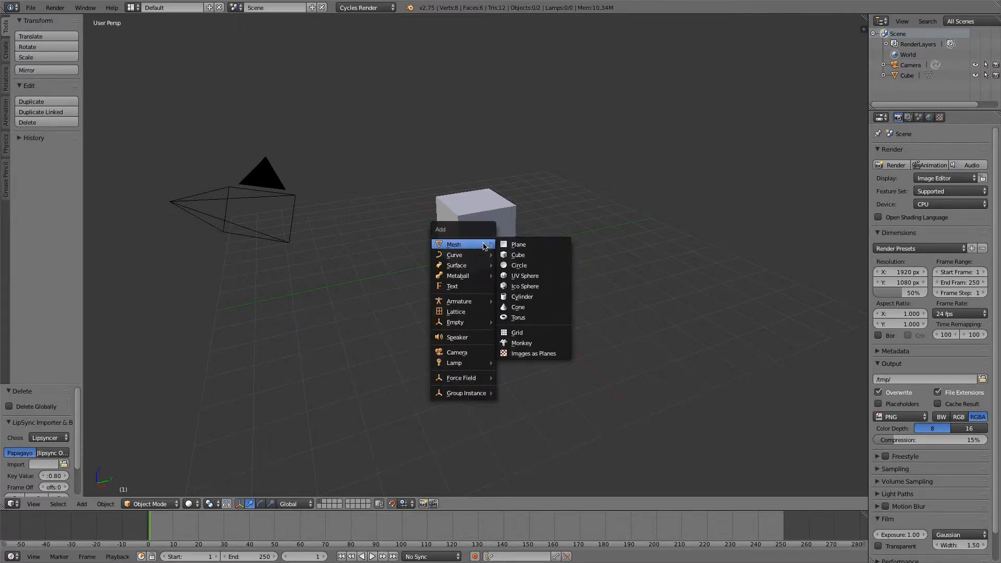
pyautogui.click(81, 504)
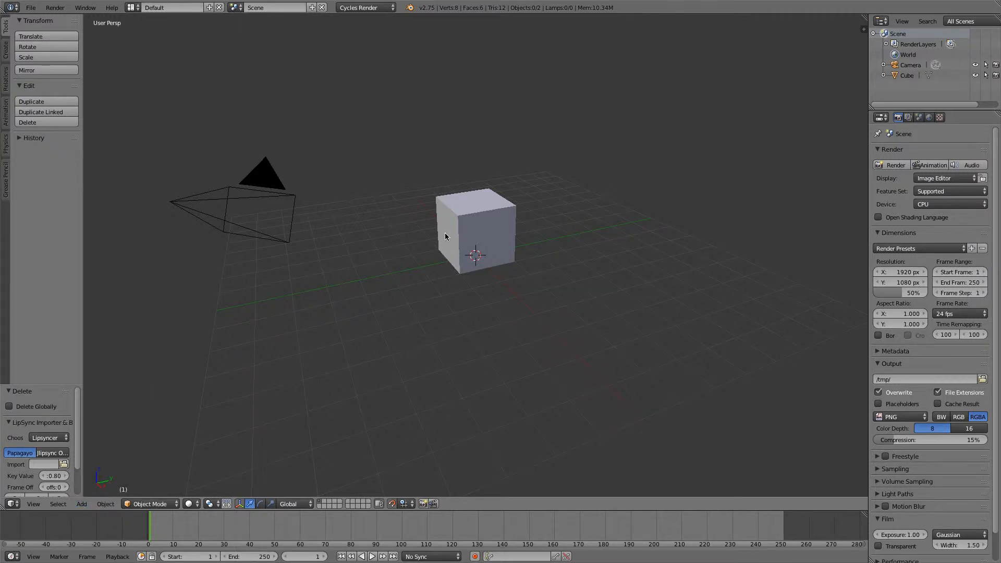
pyautogui.hotkey('shift', 'a')
pyautogui.moveTo(446, 236)
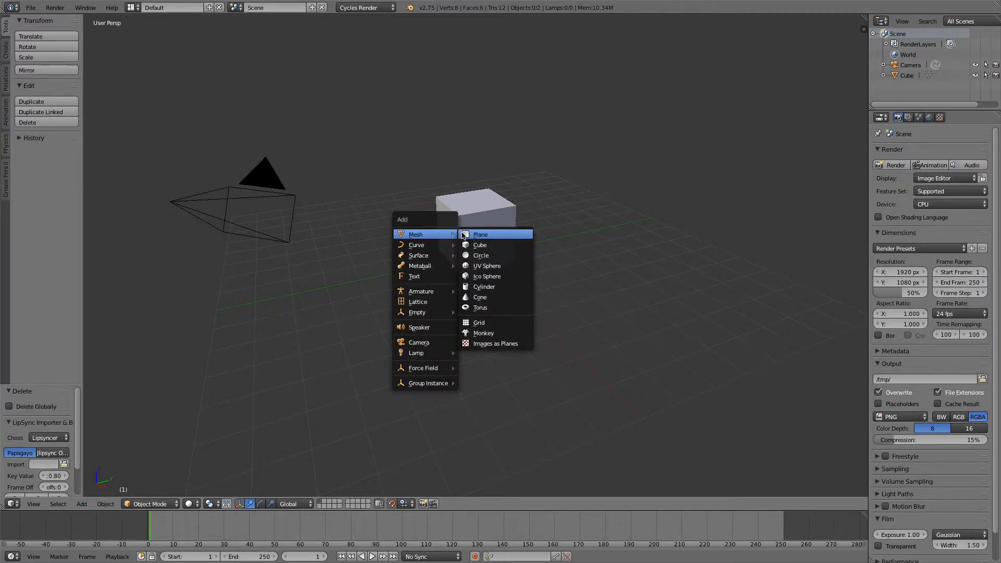
pyautogui.click(463, 235)
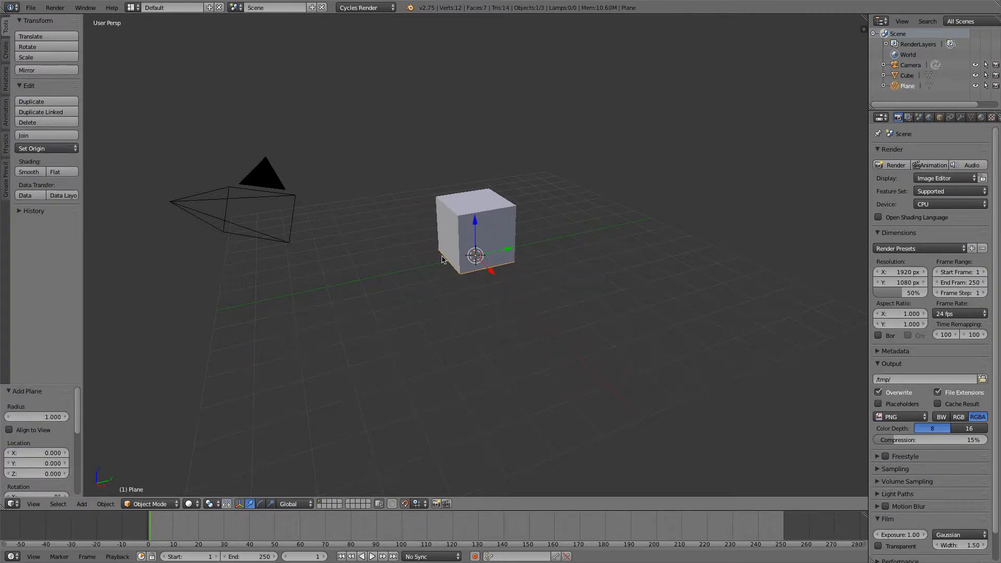
pyautogui.press('s')
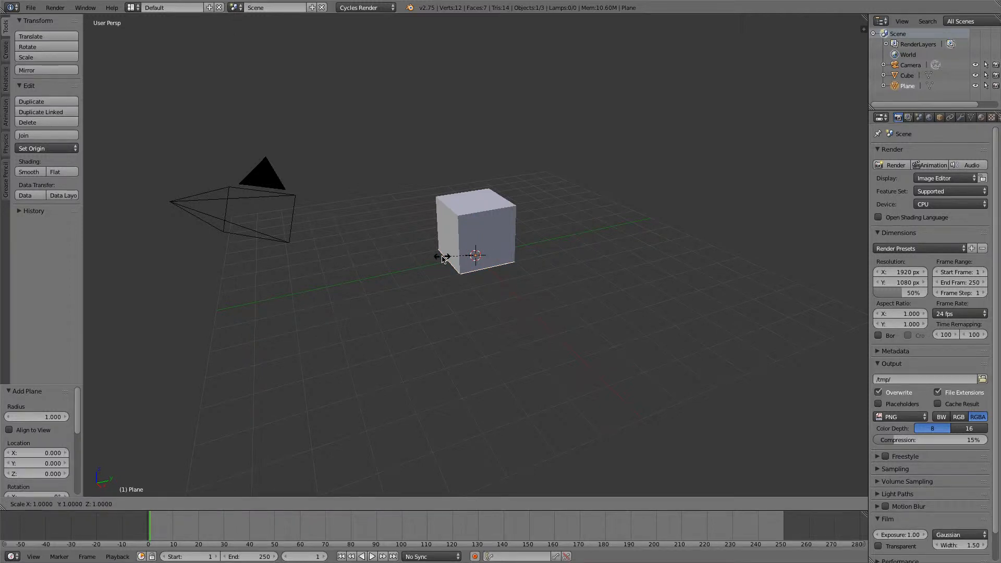
pyautogui.click(207, 262)
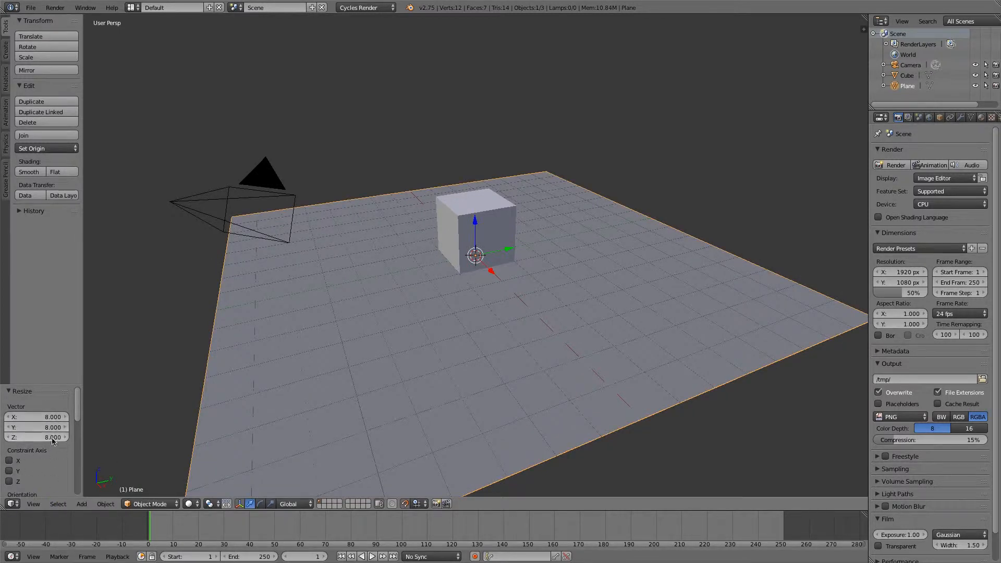
# Inspect the placement of the cube, floor plane and camera from several angles and through the camera view.
pyautogui.hotkey('shift', 'z')
pyautogui.moveTo(530, 293); pyautogui.dragTo(383, 338, button='middle')
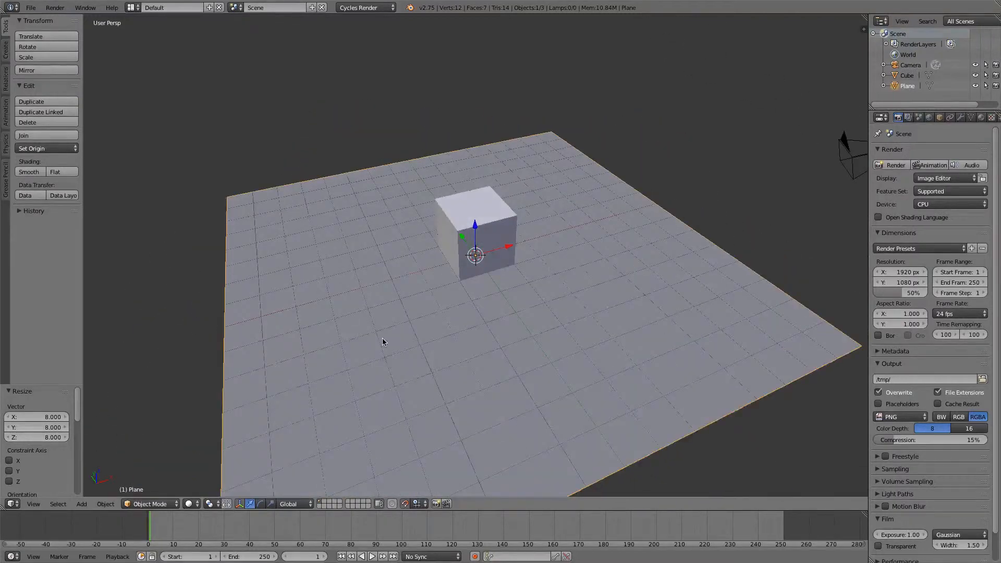
pyautogui.rightClick(464, 232)
pyautogui.moveTo(529, 307); pyautogui.dragTo(577, 299, button='middle')
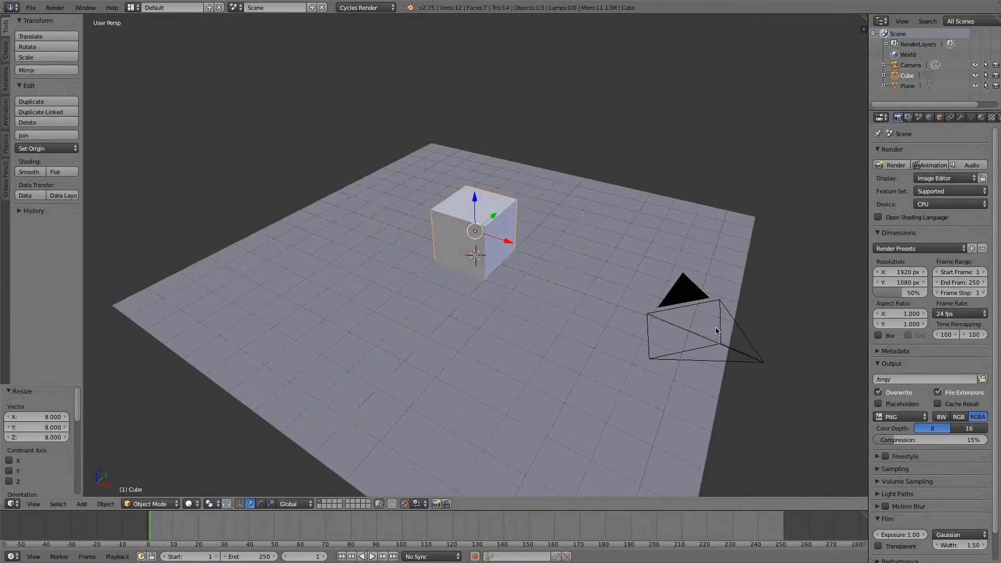
pyautogui.rightClick(718, 332)
pyautogui.keyDown('shift'); pyautogui.rightClick(755, 364); pyautogui.keyUp('shift')
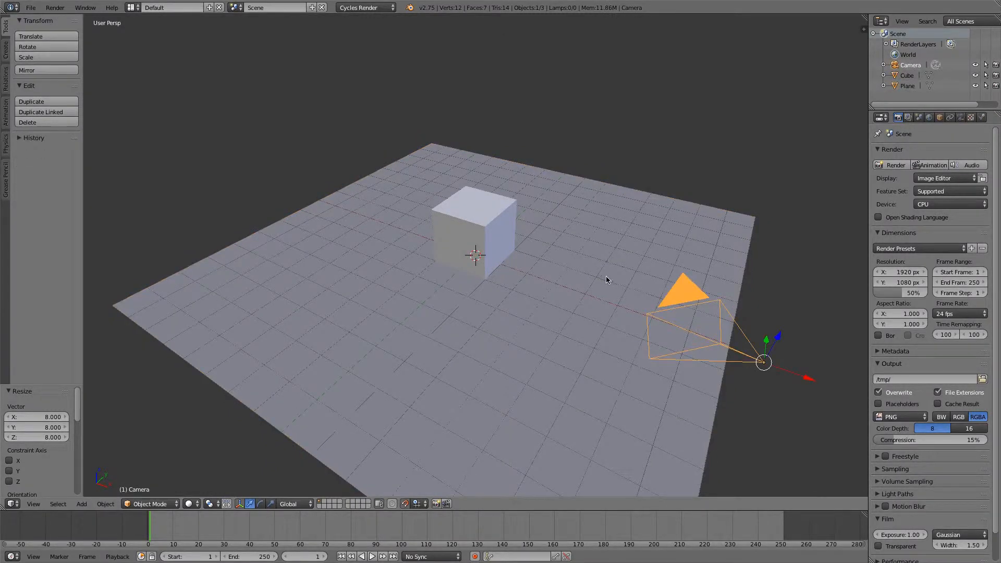
pyautogui.press('KP_0')
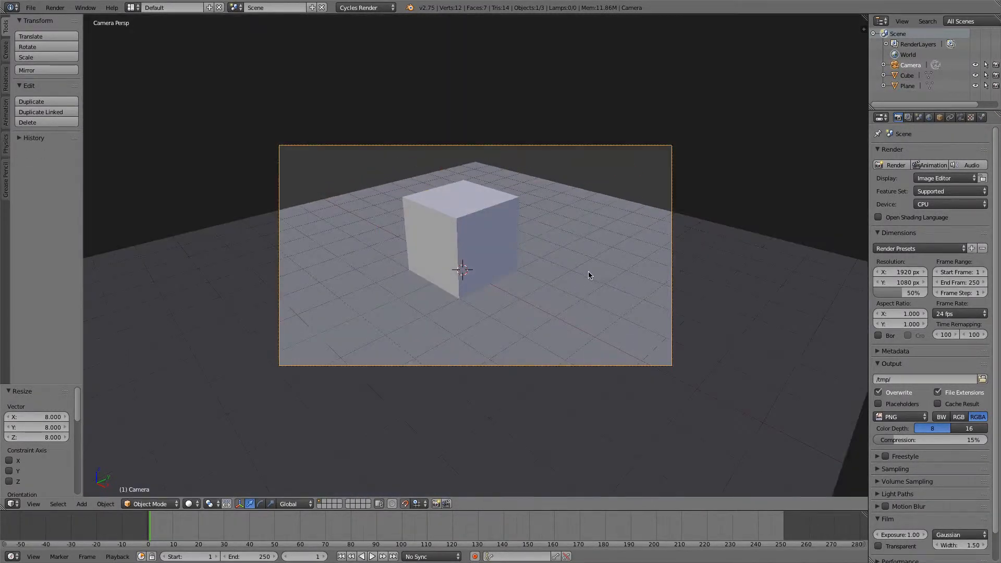
pyautogui.moveTo(475, 271); pyautogui.dragTo(517, 248, button='middle')
pyautogui.press('KP_0')
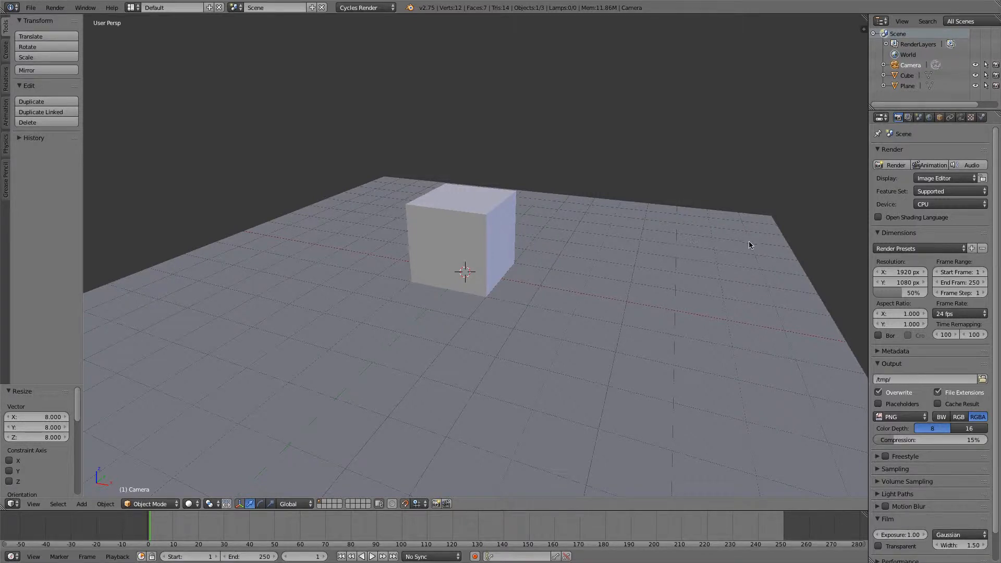
# Set the Cycles render device to GPU Compute.
pyautogui.click(929, 205)
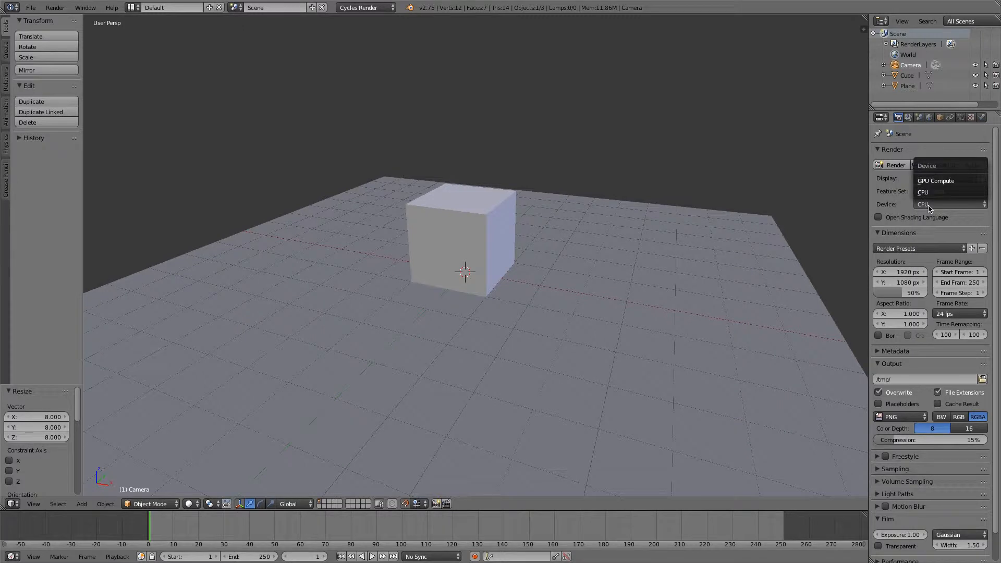
pyautogui.click(936, 181)
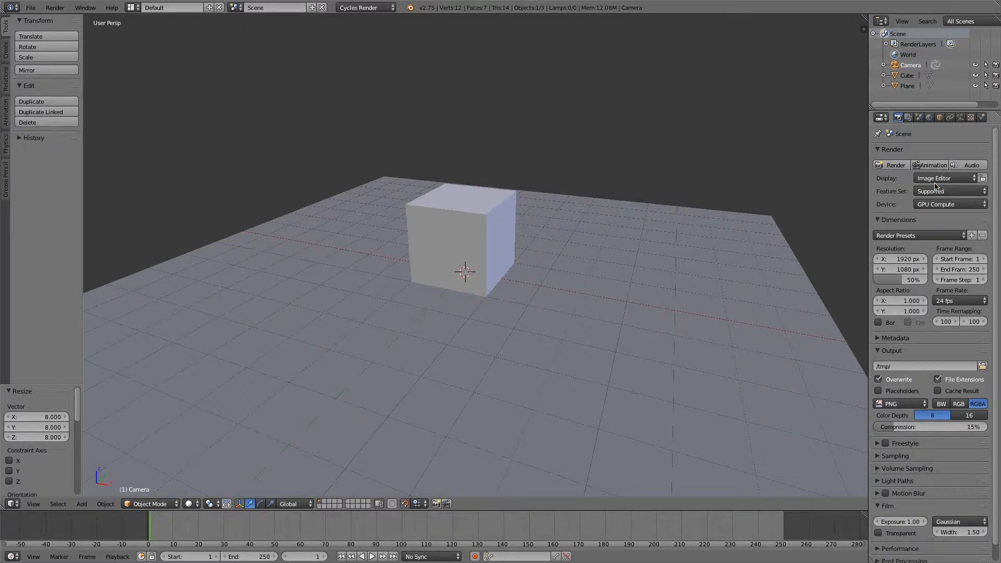
# Check the compute device in the System section of the user preferences, and close the preferences window.
pyautogui.click(31, 8)
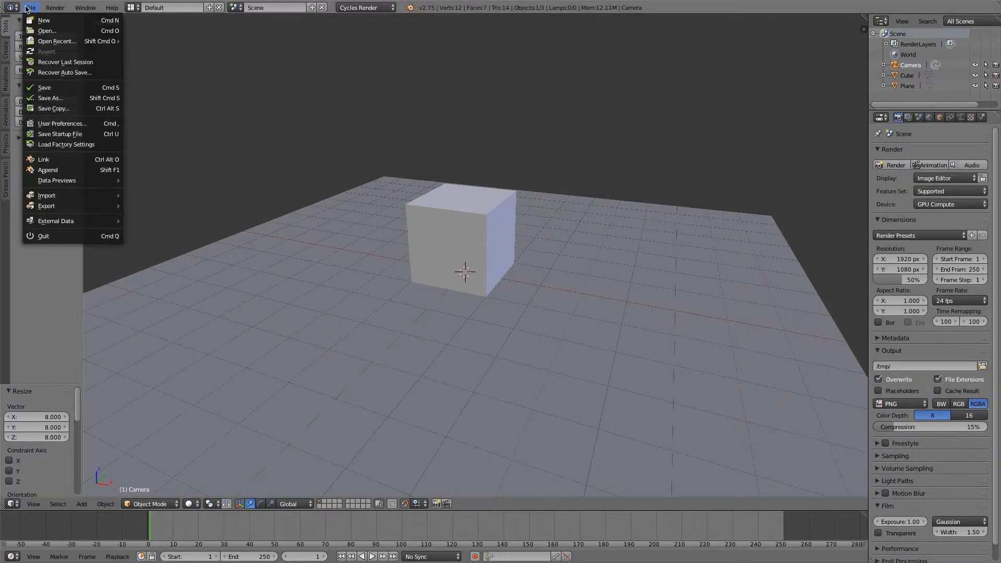
pyautogui.click(62, 123)
pyautogui.moveTo(144, 6); pyautogui.dragTo(306, 73)
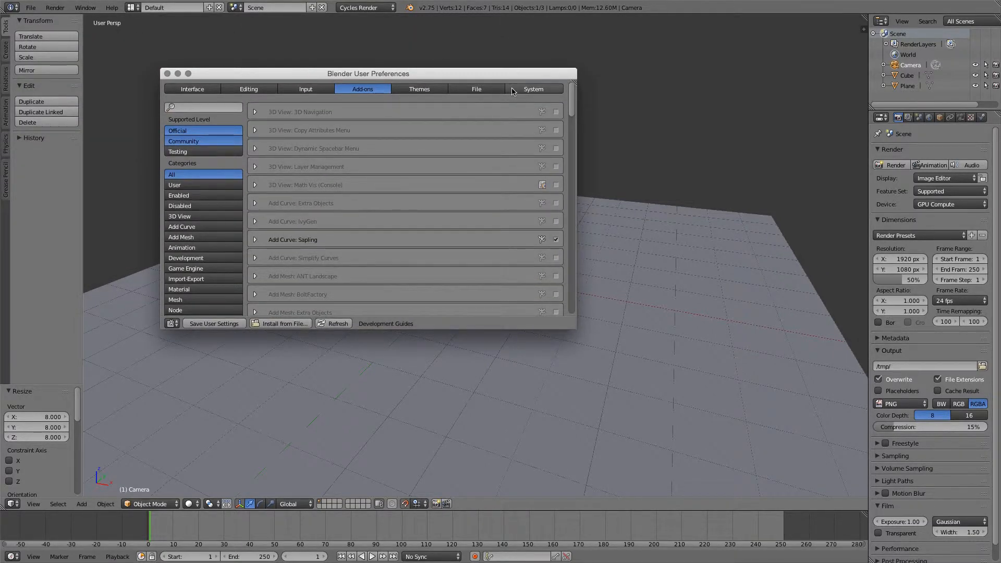
pyautogui.click(534, 89)
pyautogui.scroll(-3, 212, 270)
pyautogui.scroll(-1, 212, 270)
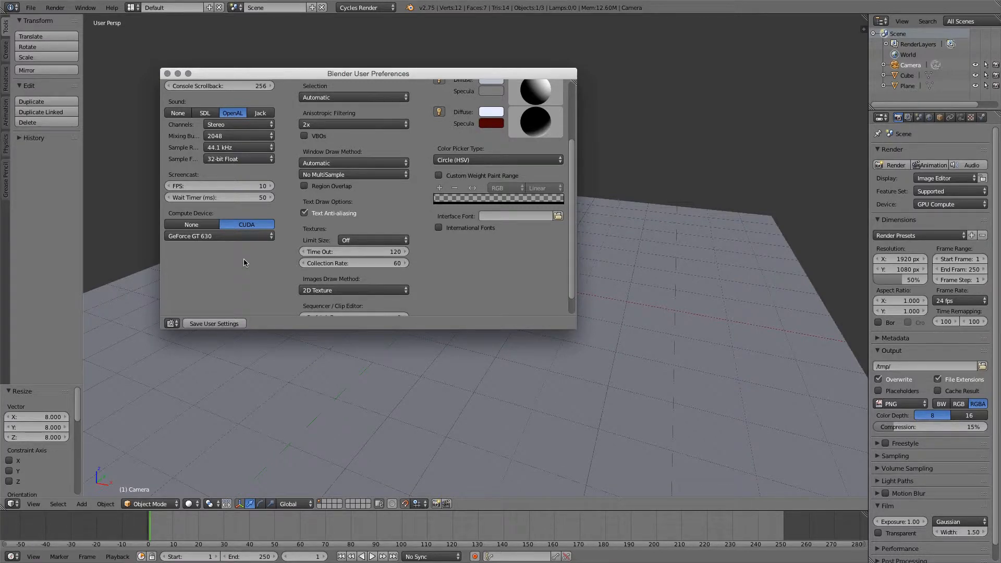
pyautogui.click(168, 74)
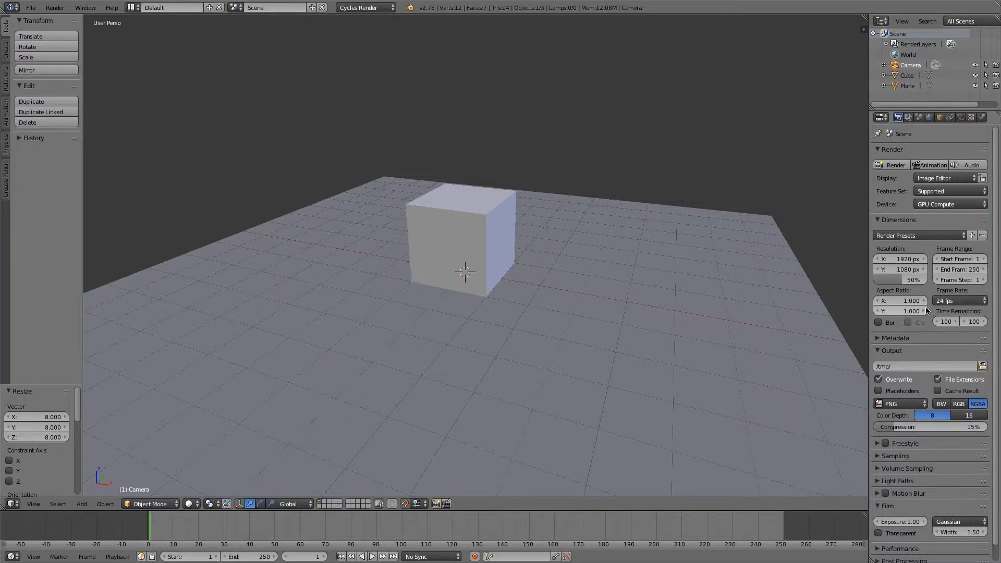
# Expand the Sampling and Performance render settings and set the tile size to 192 in both X and Y.
pyautogui.scroll(-1, 931, 326)
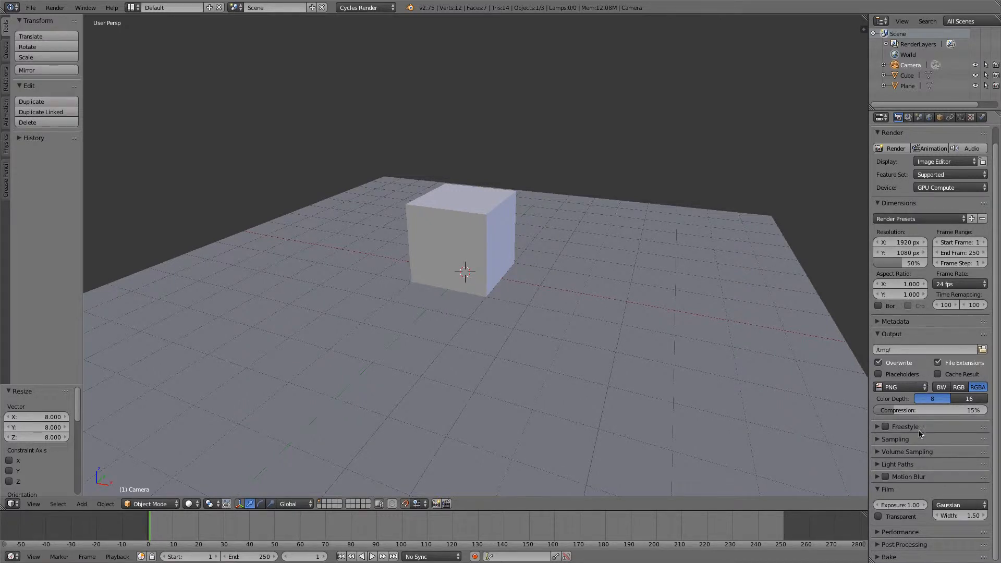
pyautogui.click(900, 440)
pyautogui.scroll(-5, 907, 470)
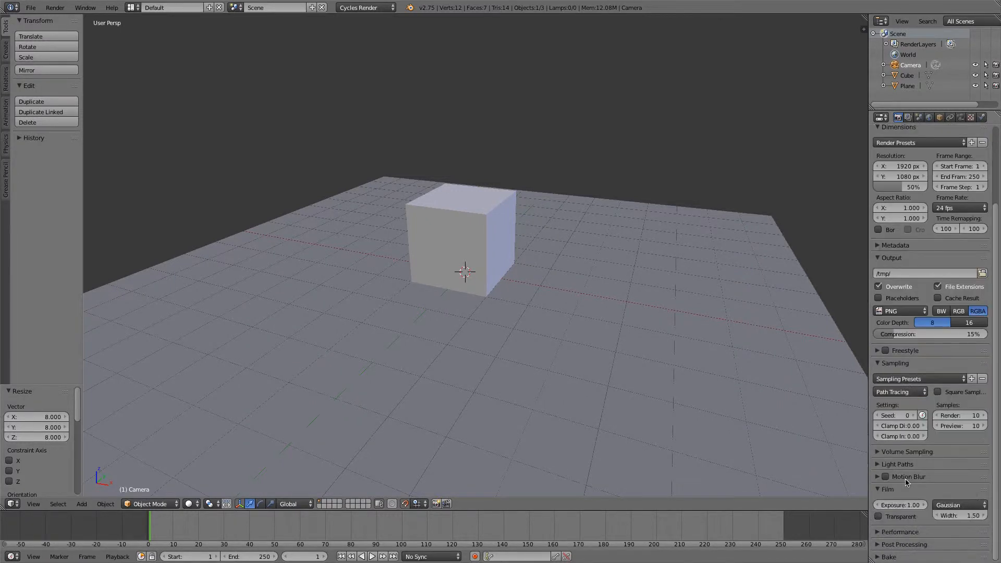
pyautogui.scroll(-4, 911, 489)
pyautogui.scroll(-1, 912, 489)
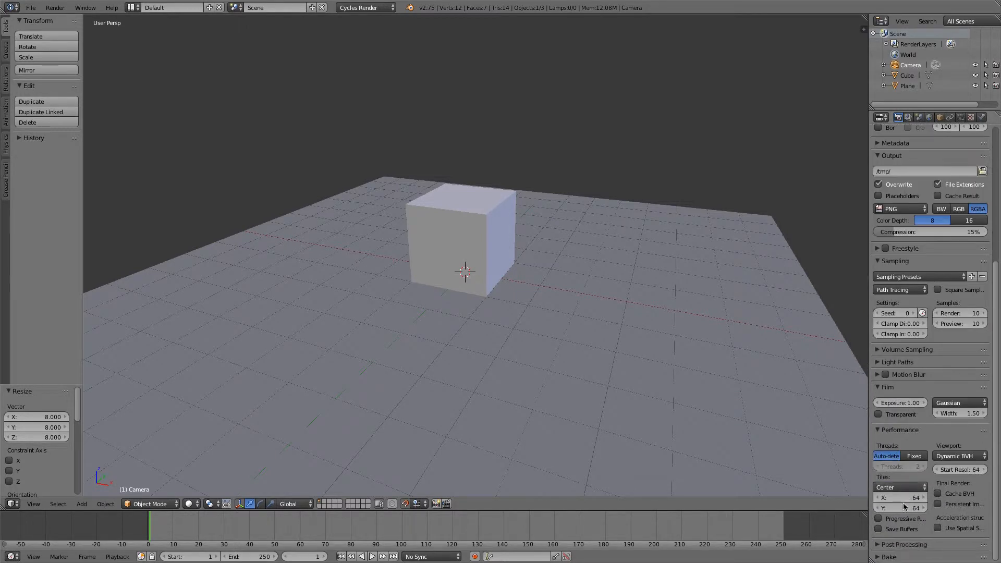
pyautogui.click(900, 501)
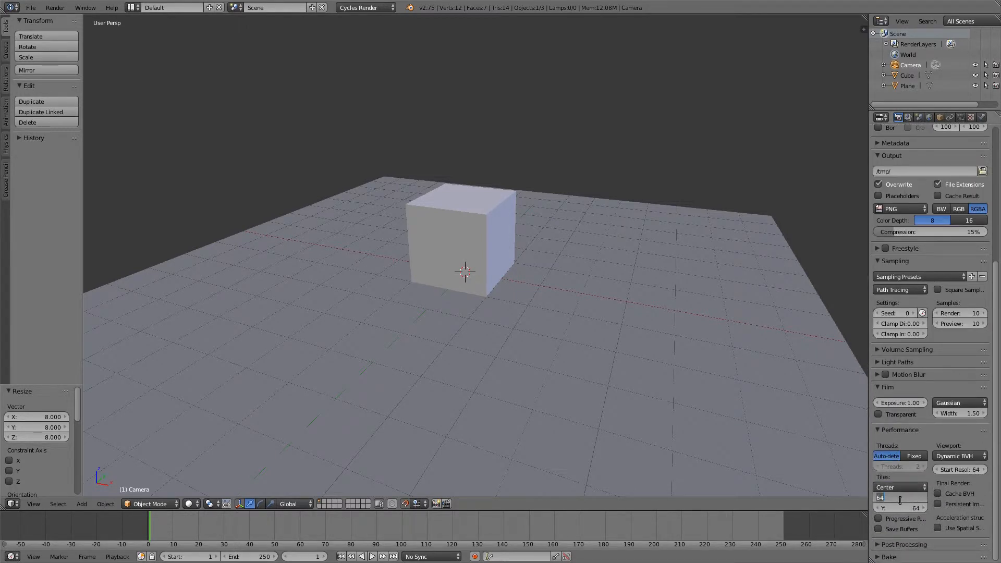
pyautogui.write('192')
pyautogui.press('Tab')
pyautogui.write('1')
pyautogui.press('Return')
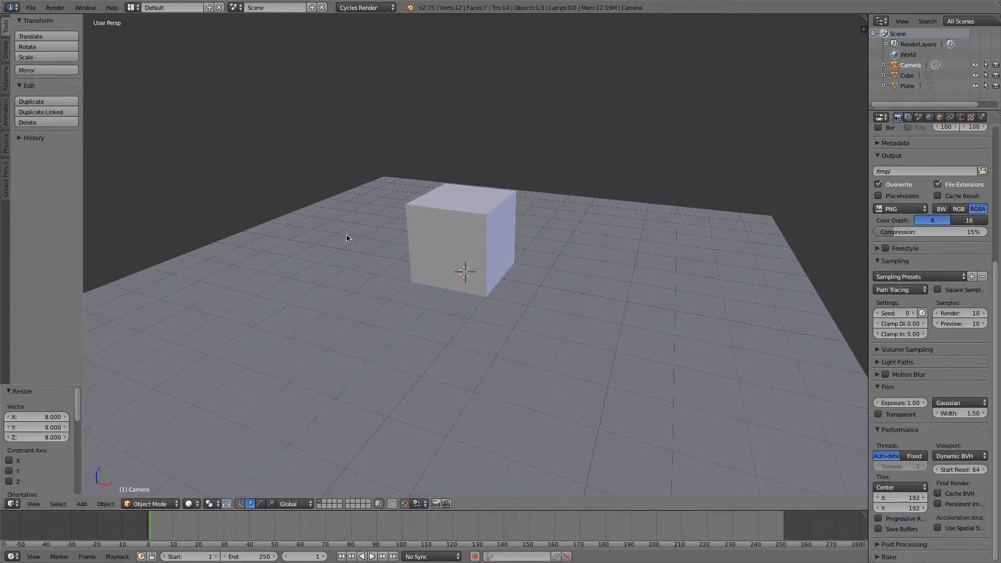
# Show the scene through the camera and collapse the Performance and Film render settings.
pyautogui.press('KP_0')
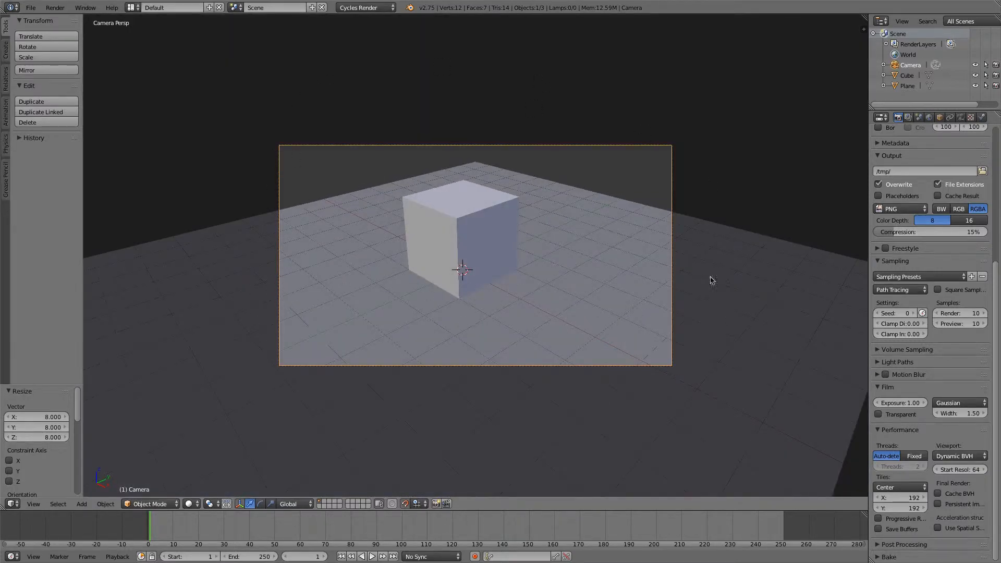
pyautogui.scroll(8, 897, 261)
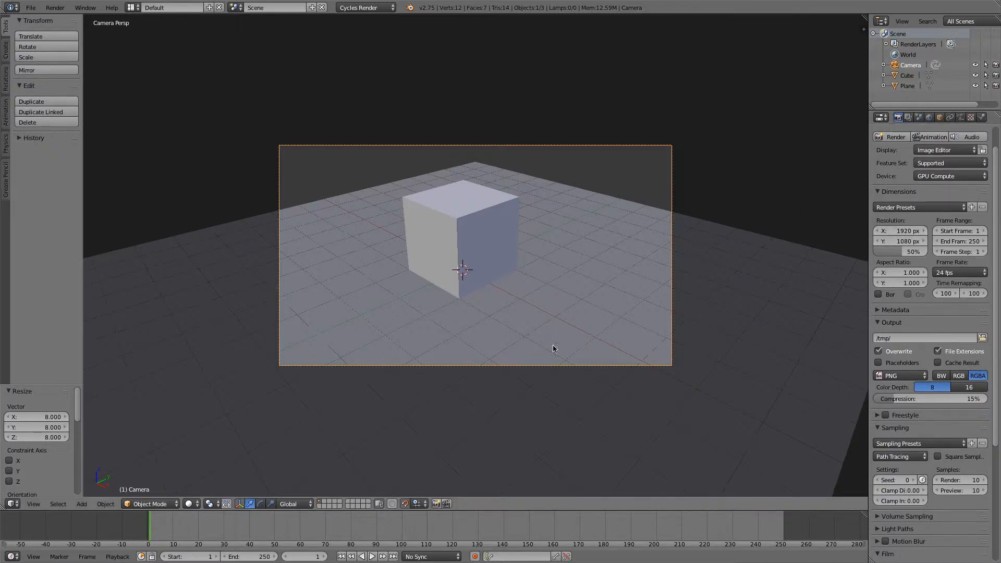
pyautogui.scroll(-8, 927, 329)
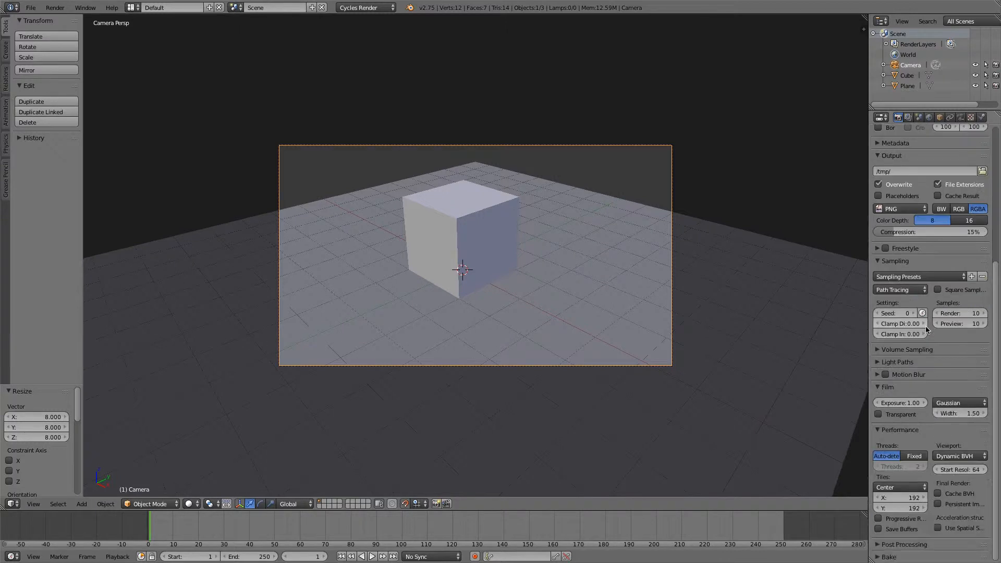
pyautogui.scroll(2, 893, 487)
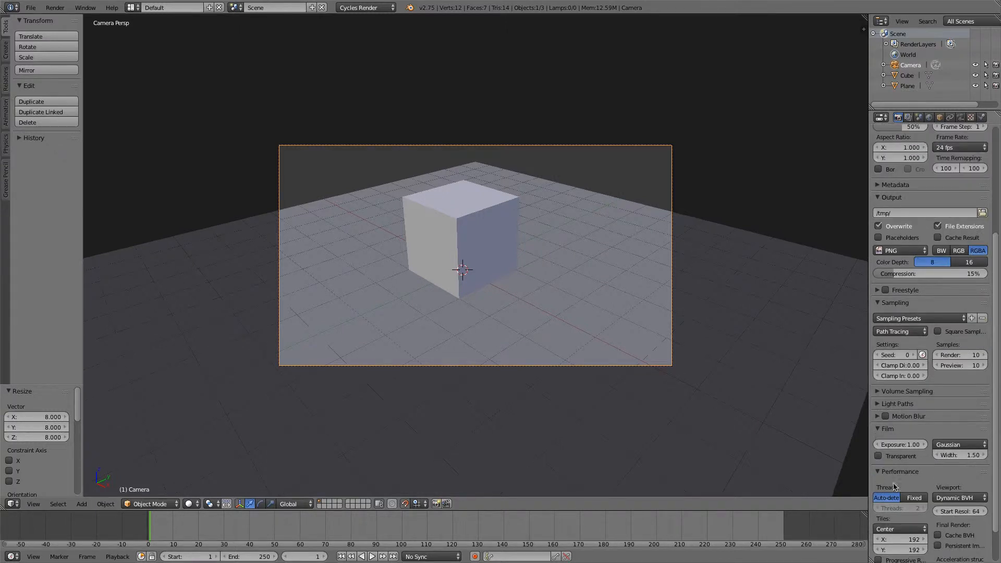
pyautogui.click(888, 471)
pyautogui.scroll(2, 907, 499)
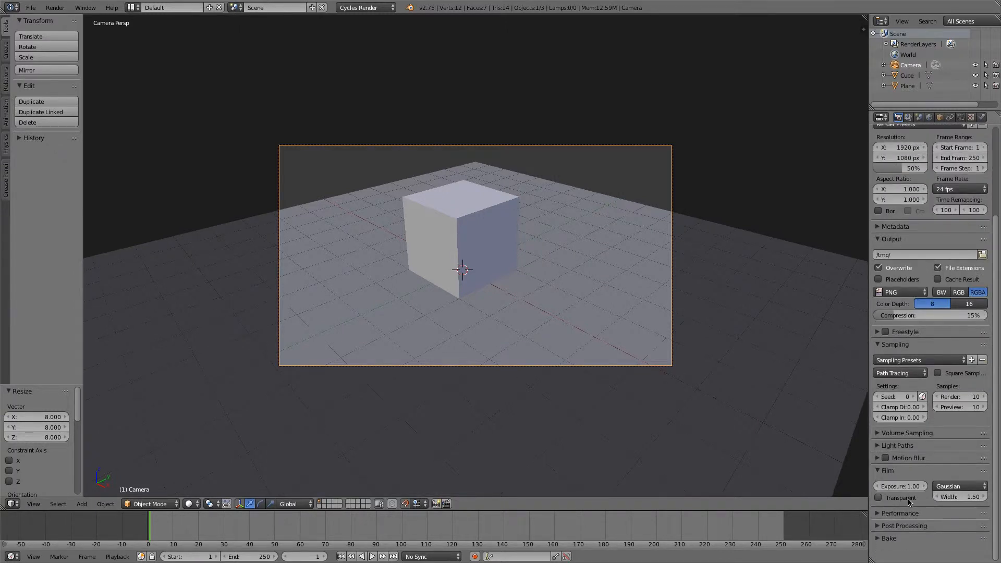
pyautogui.click(887, 470)
pyautogui.scroll(1, 911, 486)
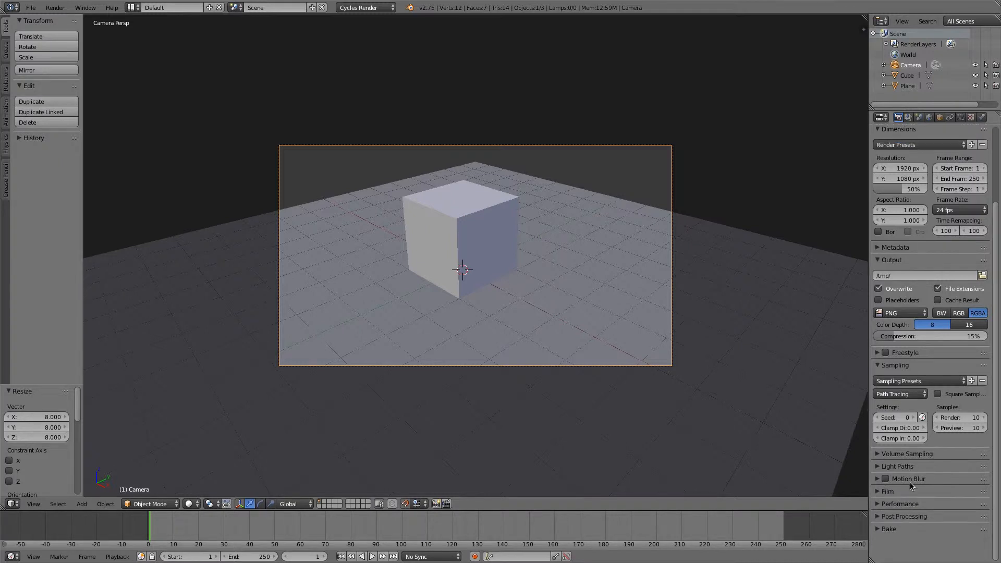
# Render the camera view, zoom out on the render result to inspect it, and return to the 3D scene.
pyautogui.scroll(1, 911, 486)
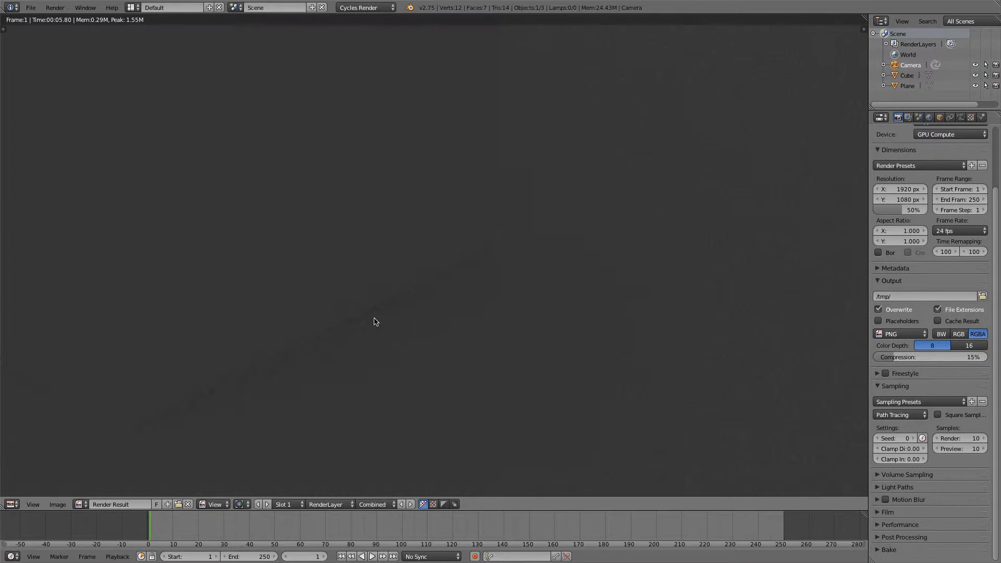
pyautogui.scroll(-6, 375, 322)
pyautogui.moveTo(392, 327); pyautogui.dragTo(436, 344, button='middle')
pyautogui.press('Escape')
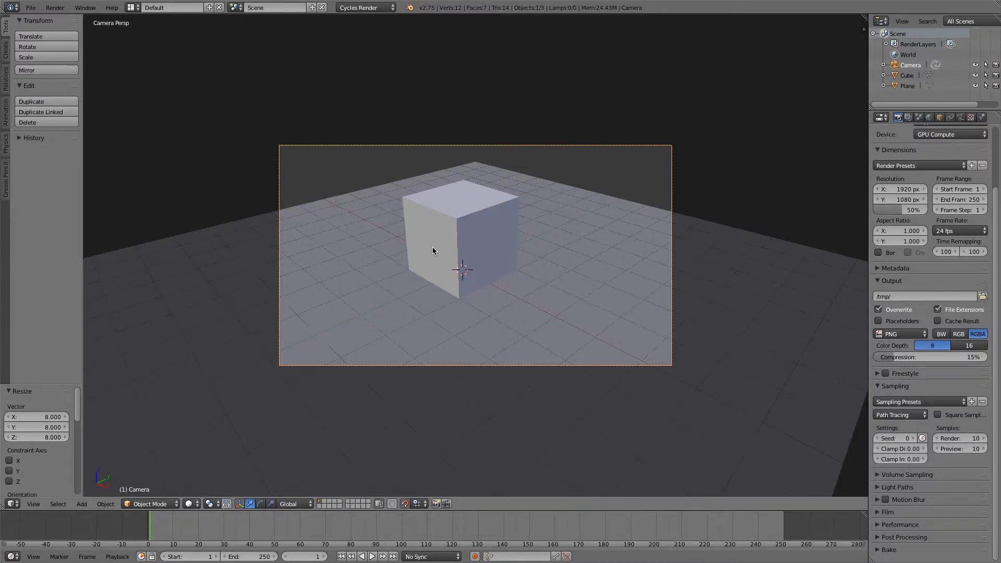
# Add a new material to the floor plane and name it Ground.
pyautogui.moveTo(167, 253); pyautogui.dragTo(217, 268, button='middle')
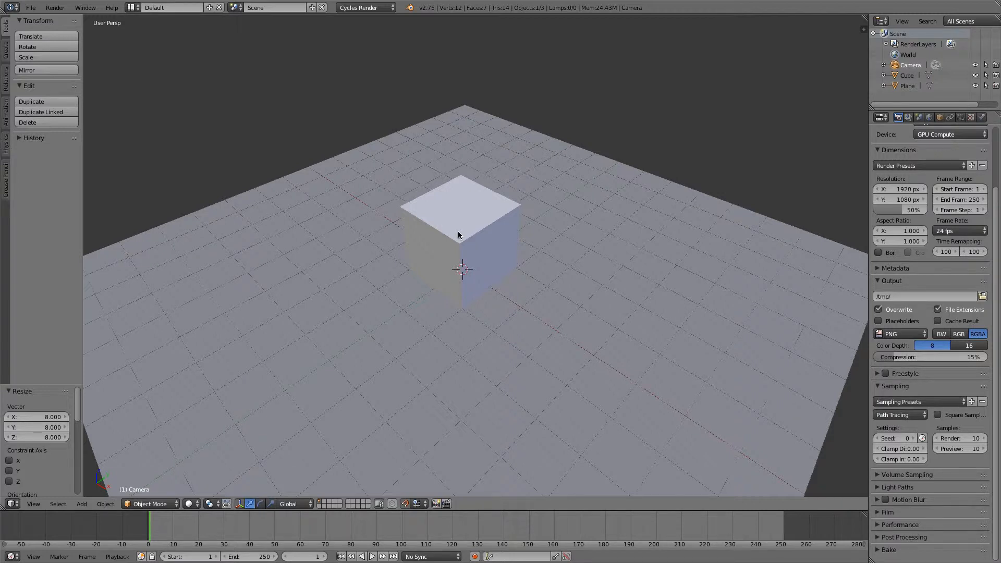
pyautogui.rightClick(547, 257)
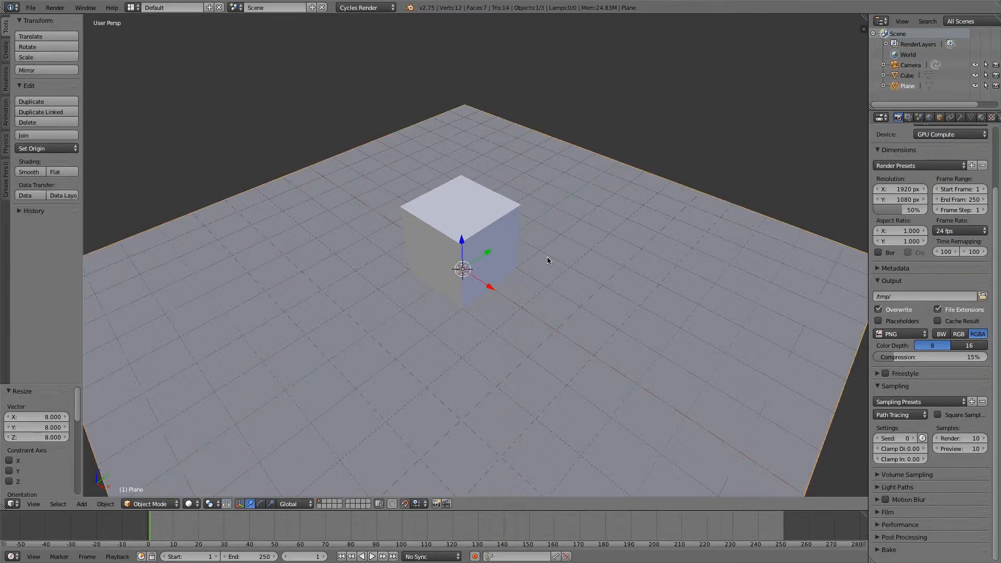
pyautogui.click(981, 118)
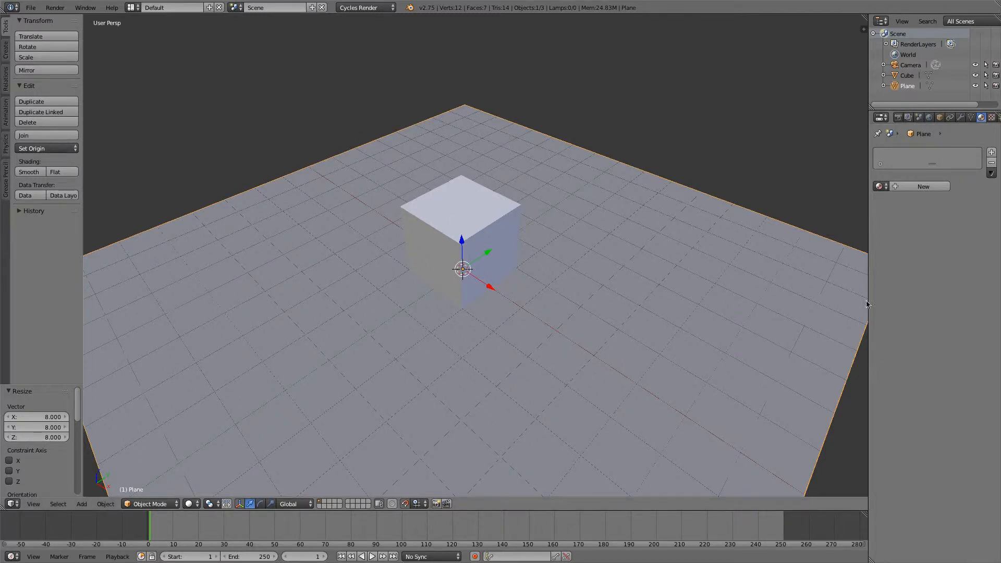
pyautogui.click(906, 186)
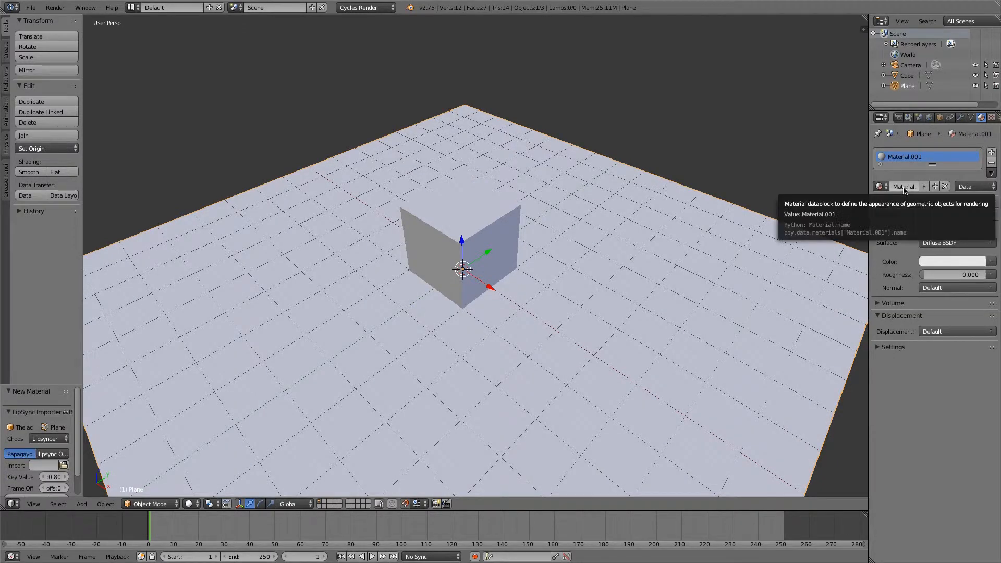
pyautogui.click(900, 186)
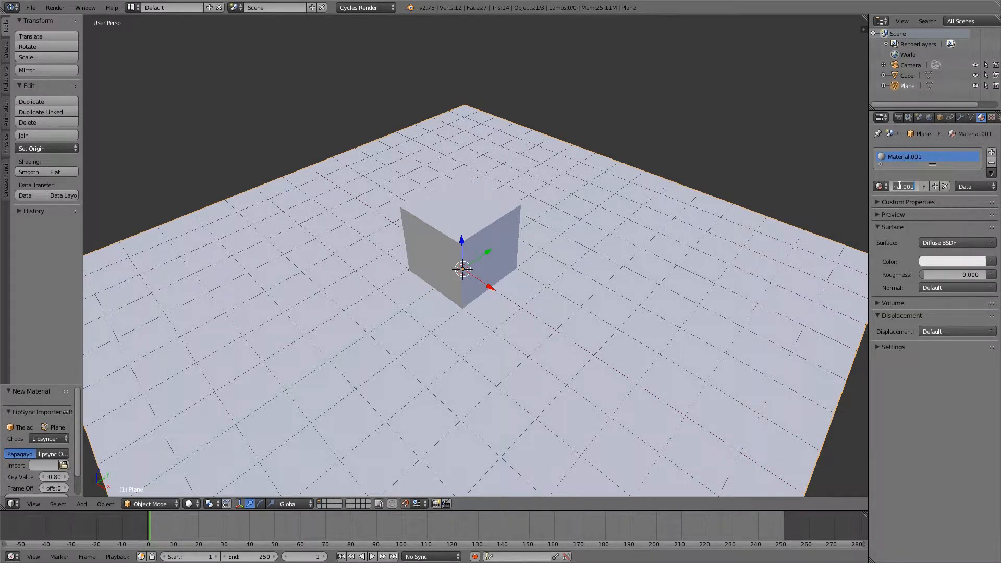
pyautogui.write('Green')
pyautogui.press('Return')
# Set the Ground material's diffuse color to a dark green.
pyautogui.click(950, 260)
pyautogui.click(895, 134)
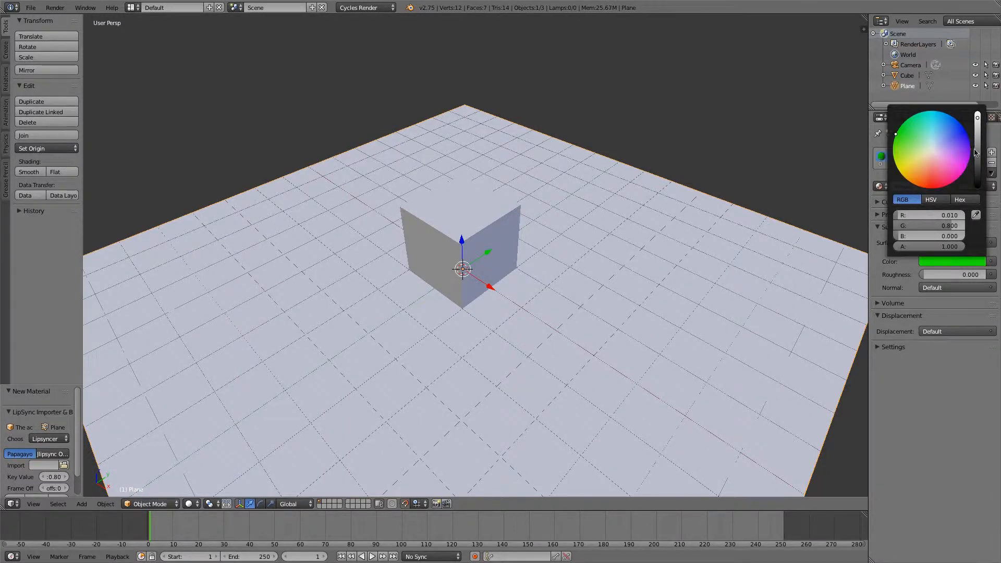
pyautogui.moveTo(977, 125); pyautogui.dragTo(978, 157)
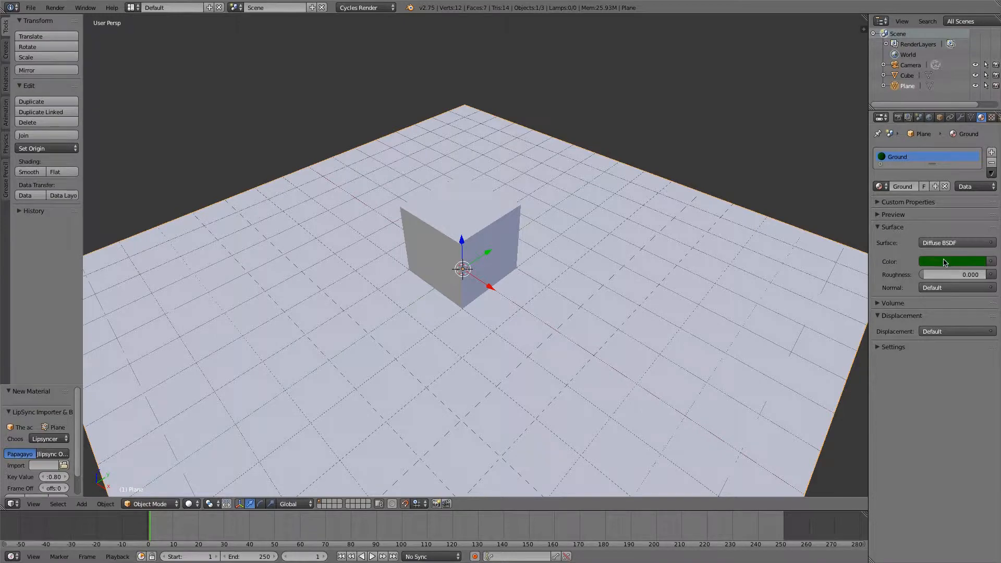
# Match the Ground material's viewport color to its dark green diffuse color by sampling it with the eyedropper.
pyautogui.moveTo(563, 259); pyautogui.dragTo(678, 245, button='middle')
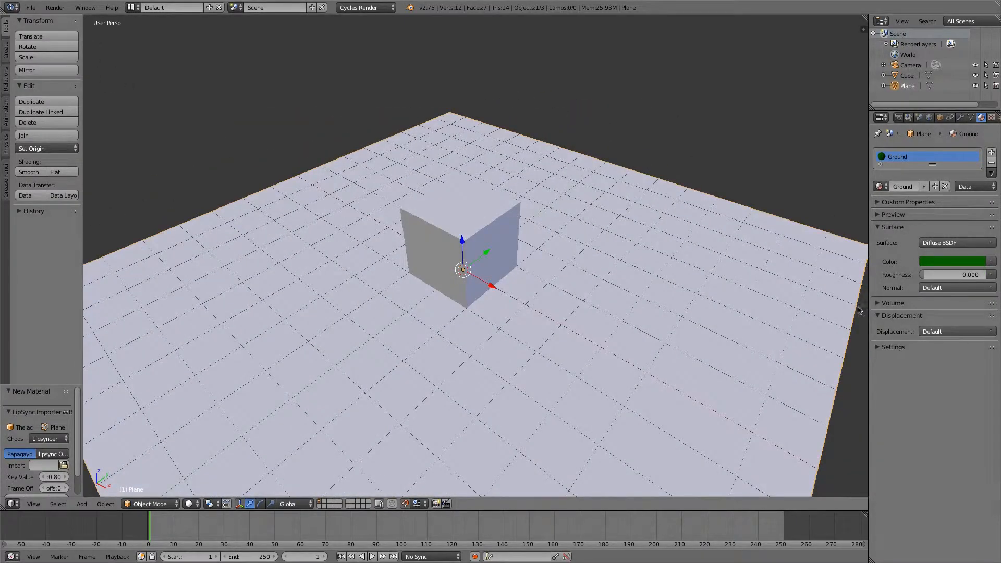
pyautogui.click(878, 348)
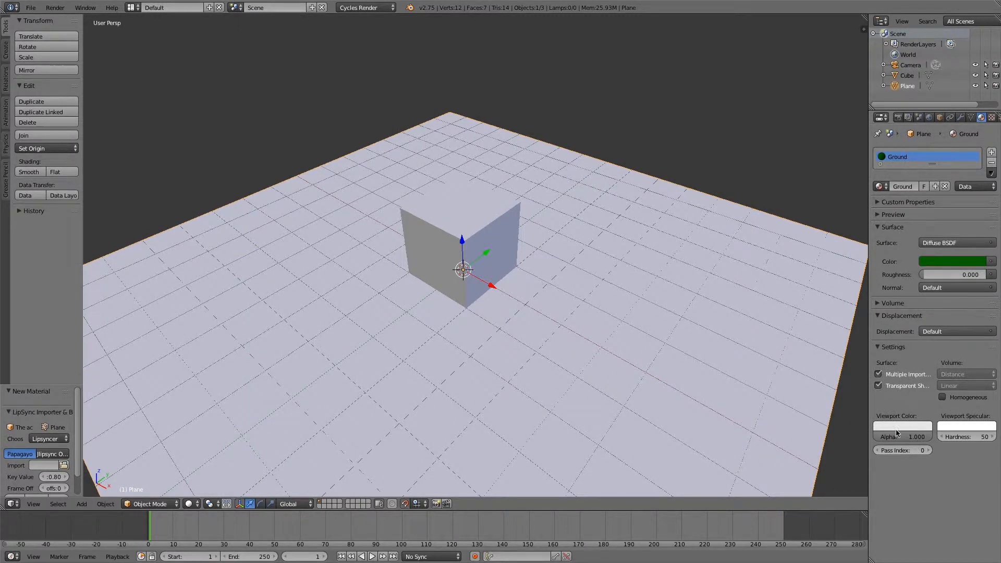
pyautogui.click(895, 427)
pyautogui.moveTo(876, 326); pyautogui.dragTo(843, 307)
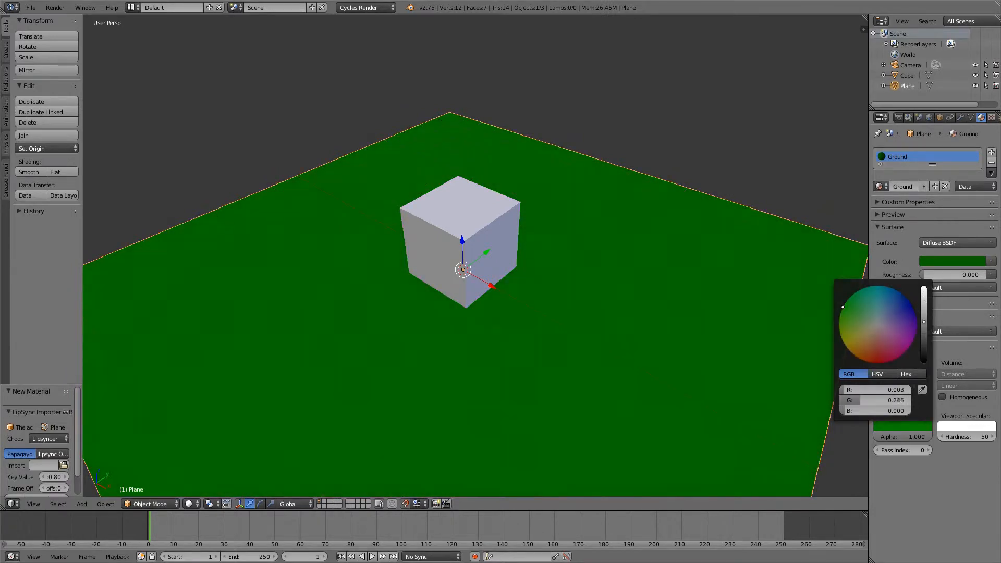
pyautogui.click(921, 390)
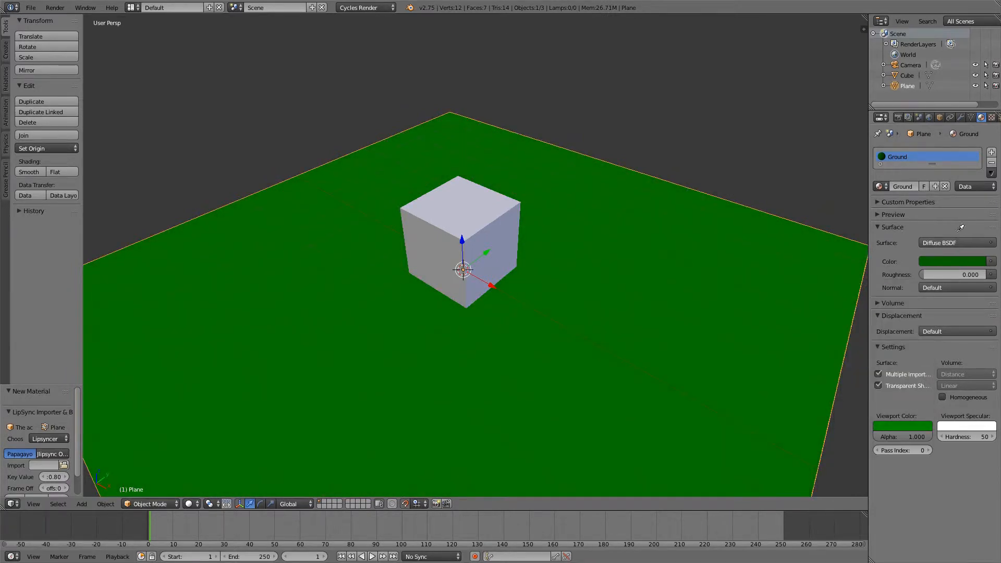
pyautogui.click(947, 258)
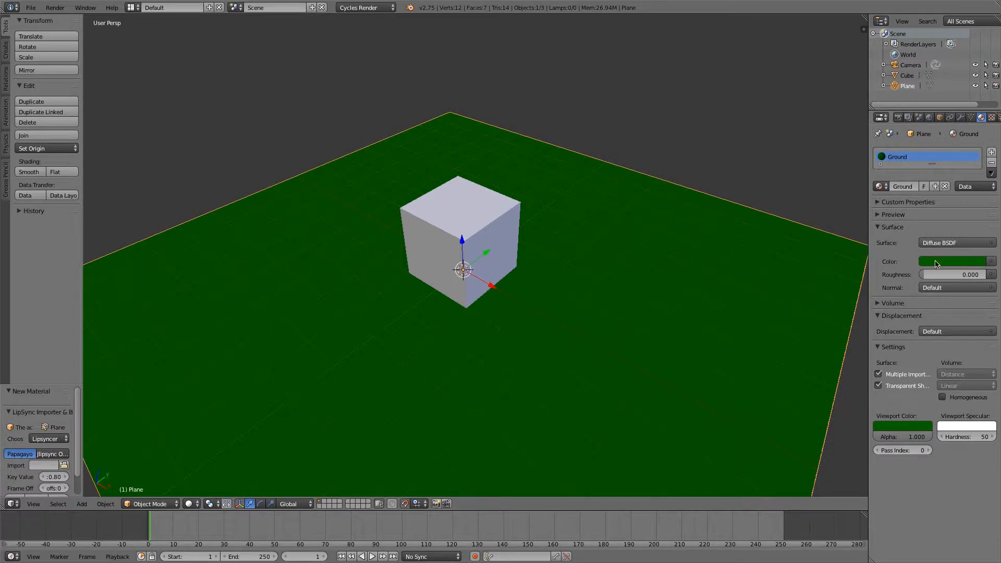
pyautogui.click(936, 264)
pyautogui.click(908, 428)
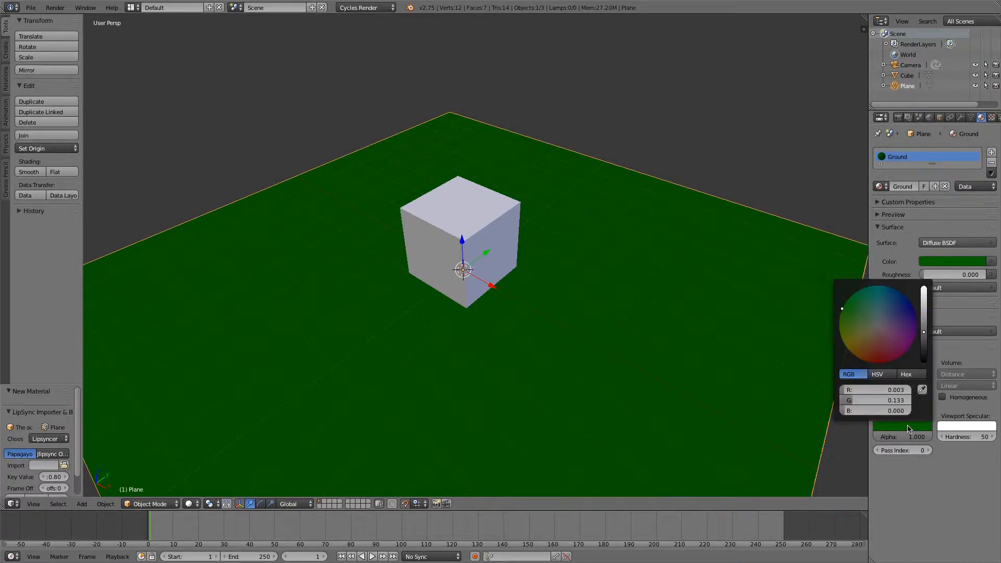
pyautogui.click(945, 264)
pyautogui.click(945, 264)
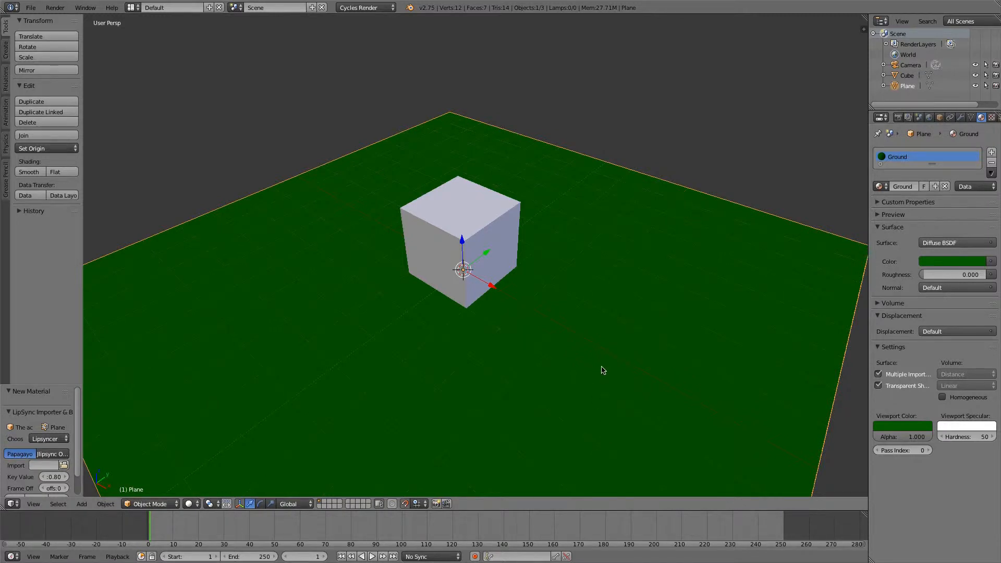
# Rename the cube's material as Cube and set its diffuse and viewport colors to yellow.
pyautogui.moveTo(603, 370); pyautogui.dragTo(550, 357, button='middle')
pyautogui.moveTo(699, 370); pyautogui.dragTo(767, 349, button='middle')
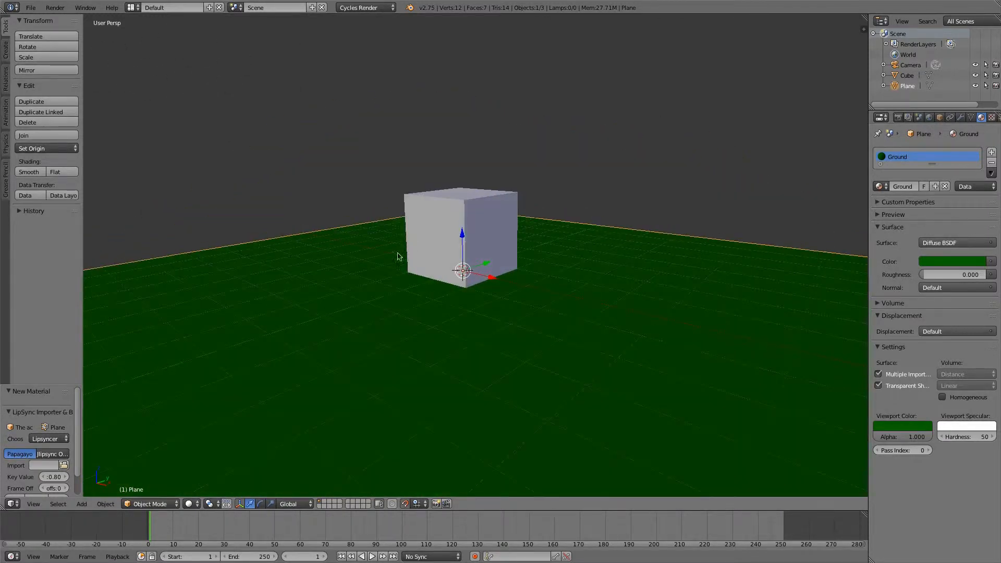
pyautogui.rightClick(444, 198)
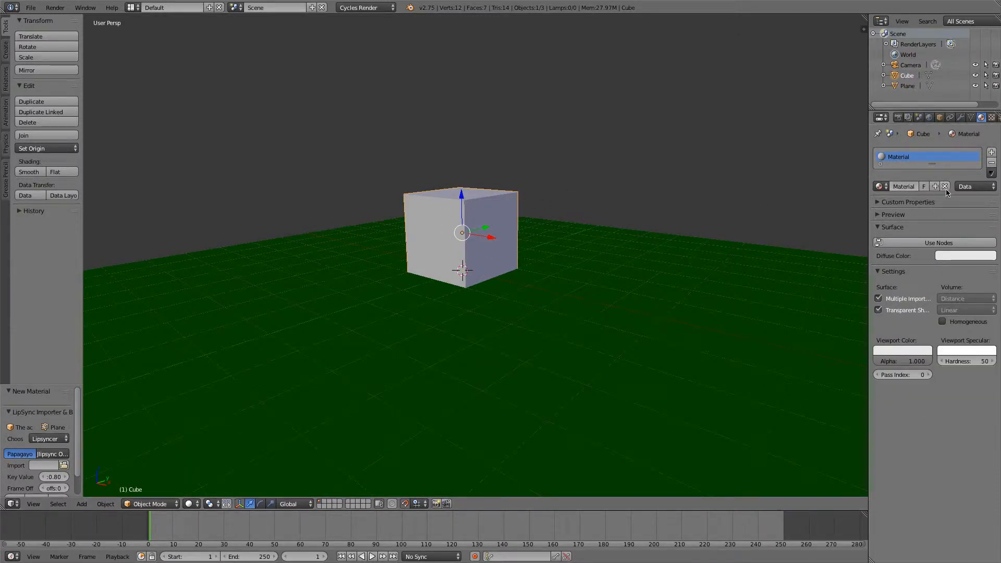
pyautogui.click(907, 187)
pyautogui.write('Cube')
pyautogui.press('Return')
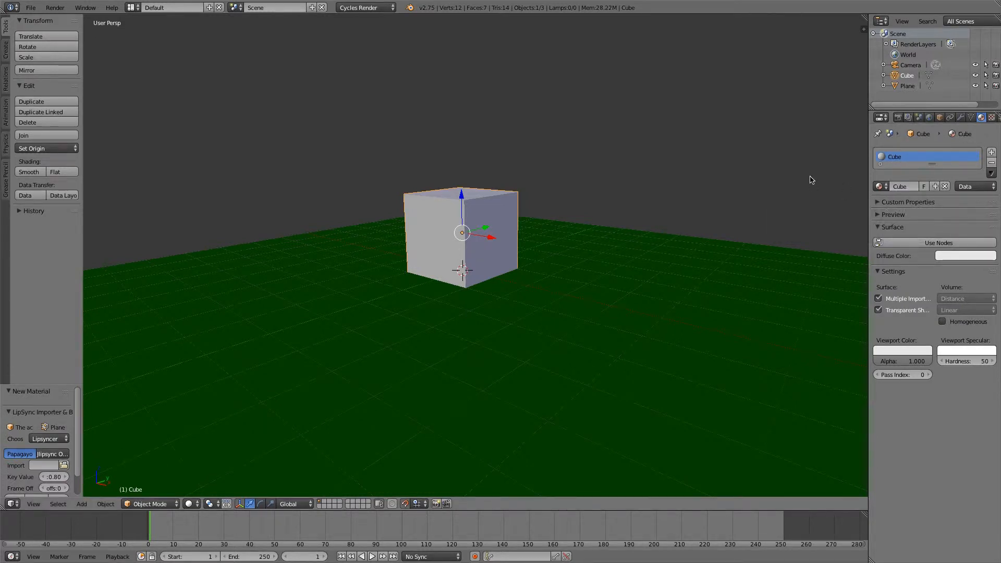
pyautogui.click(949, 257)
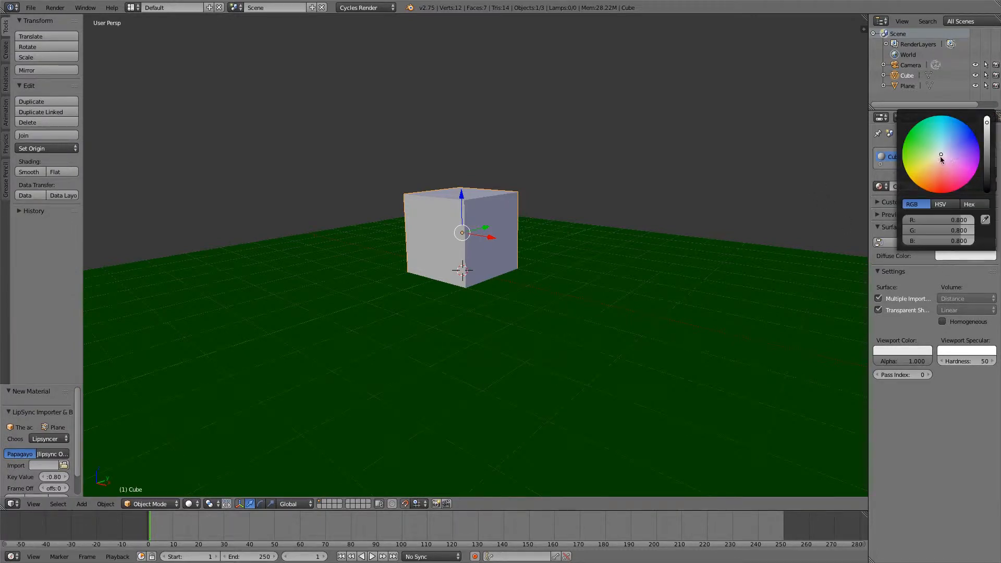
pyautogui.moveTo(942, 160)
pyautogui.mouseDown()
pyautogui.moveTo(915, 185)
pyautogui.moveTo(907, 173)
pyautogui.mouseUp()
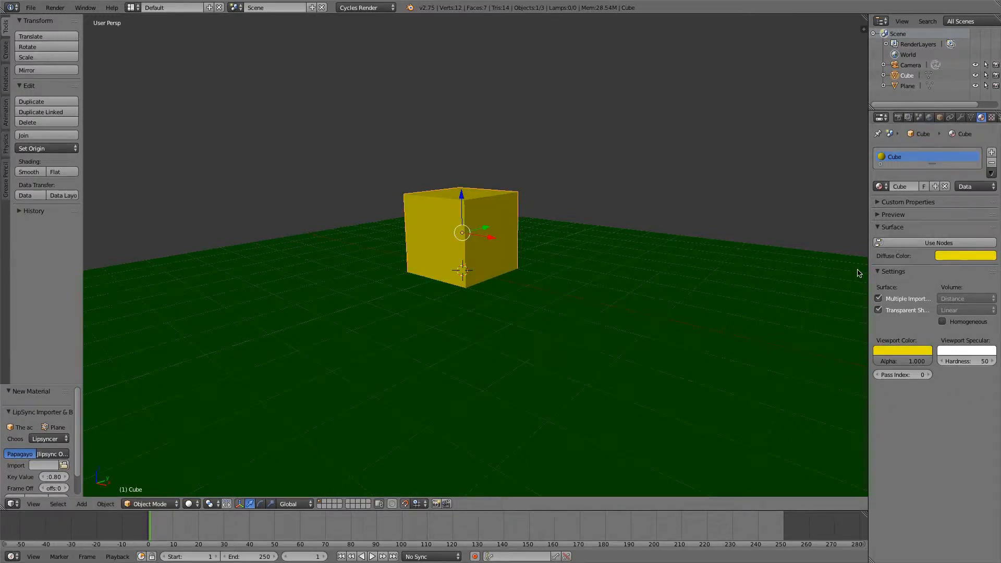
# Compare the floor's and cube's materials, and enable nodes on the Cube material with a Diffuse BSDF surface.
pyautogui.rightClick(690, 306)
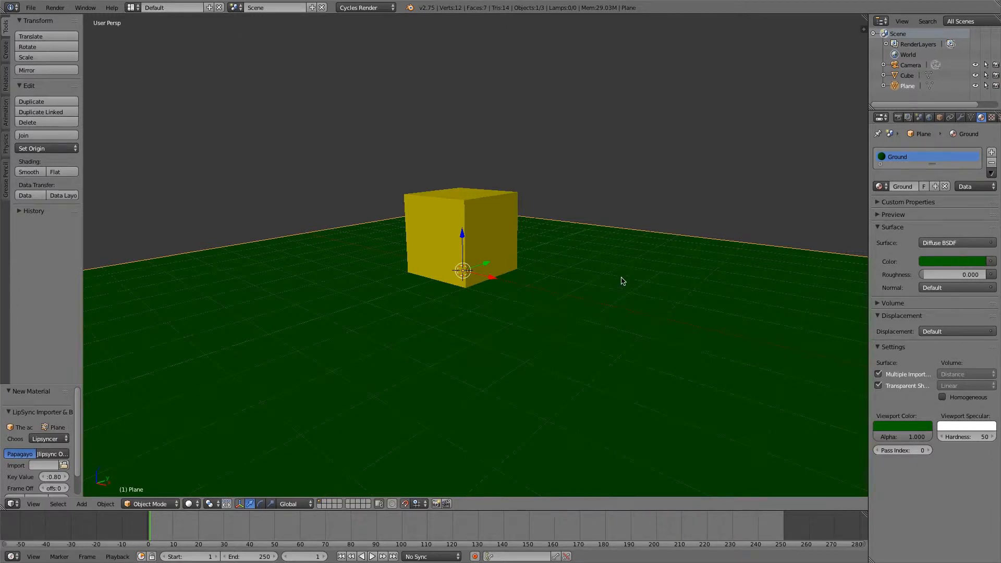
pyautogui.rightClick(470, 235)
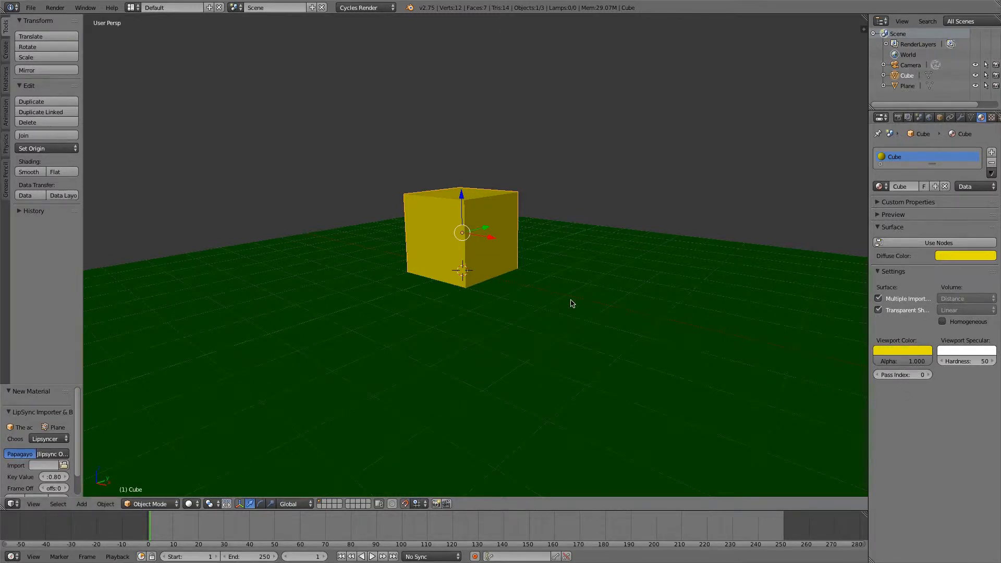
pyautogui.rightClick(606, 256)
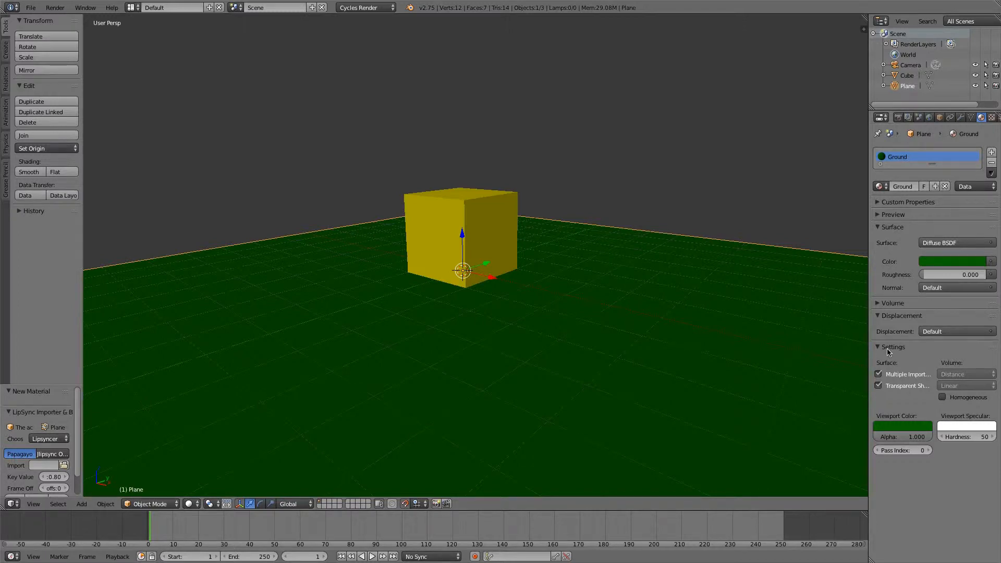
pyautogui.rightClick(470, 202)
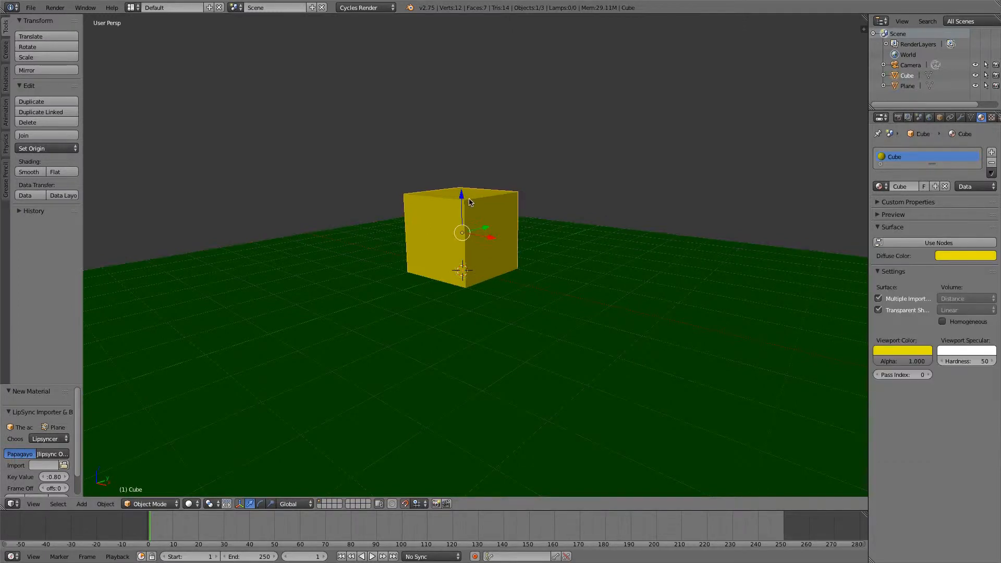
pyautogui.click(914, 243)
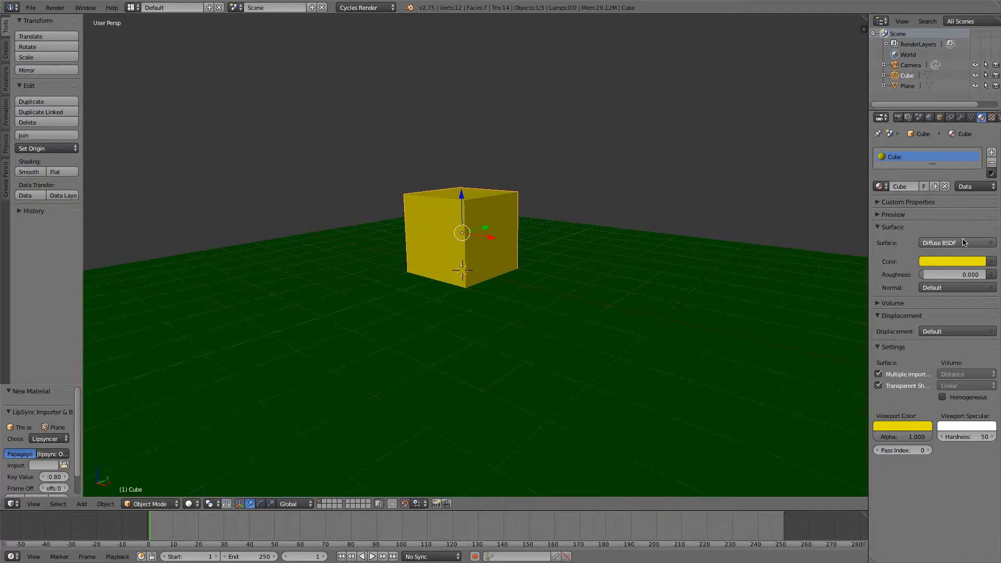
pyautogui.click(950, 244)
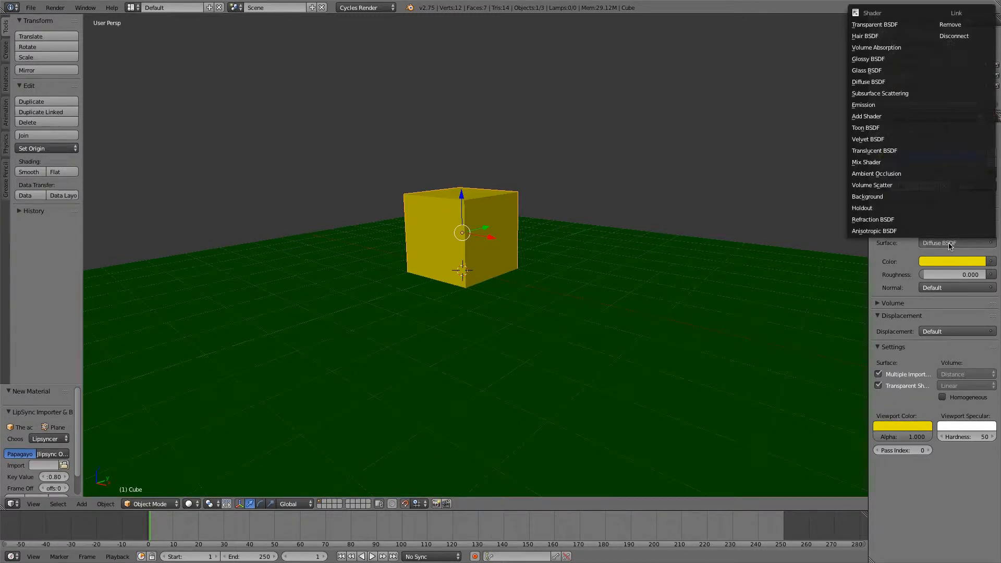
pyautogui.click(887, 82)
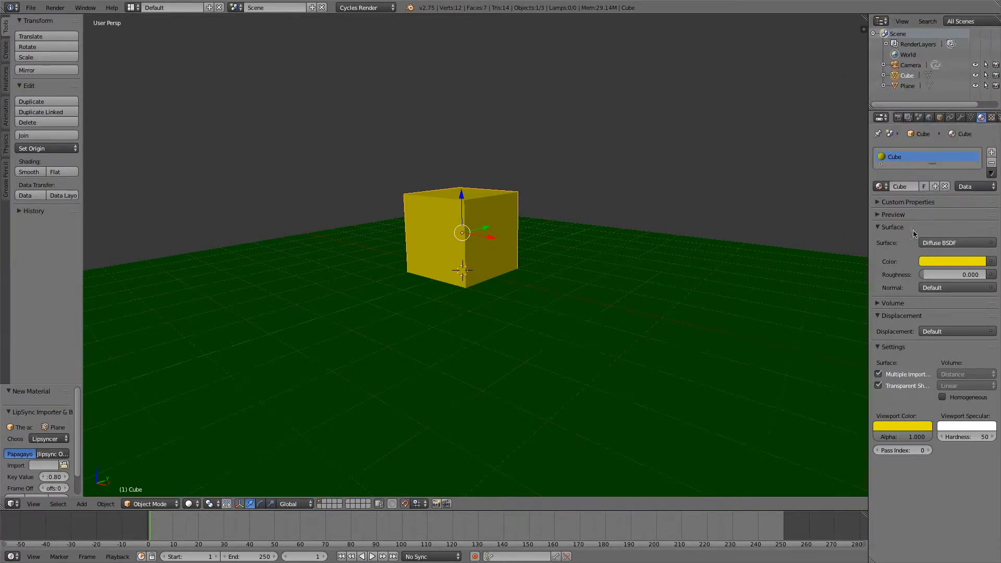
pyautogui.rightClick(740, 275)
pyautogui.rightClick(490, 215)
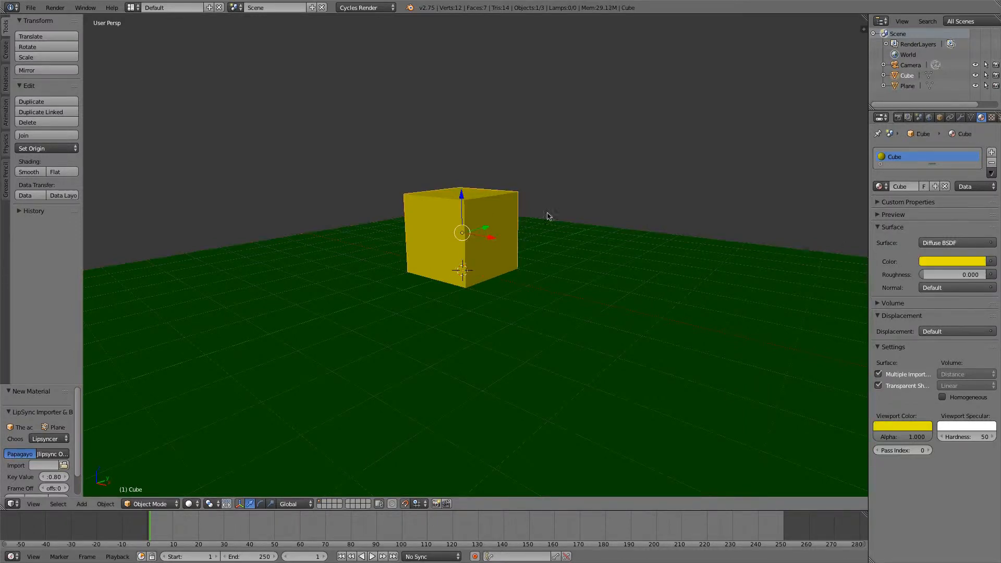
# Render the scene with the new materials and close the render result.
pyautogui.moveTo(689, 212); pyautogui.dragTo(722, 235, button='middle')
pyautogui.press('F12')
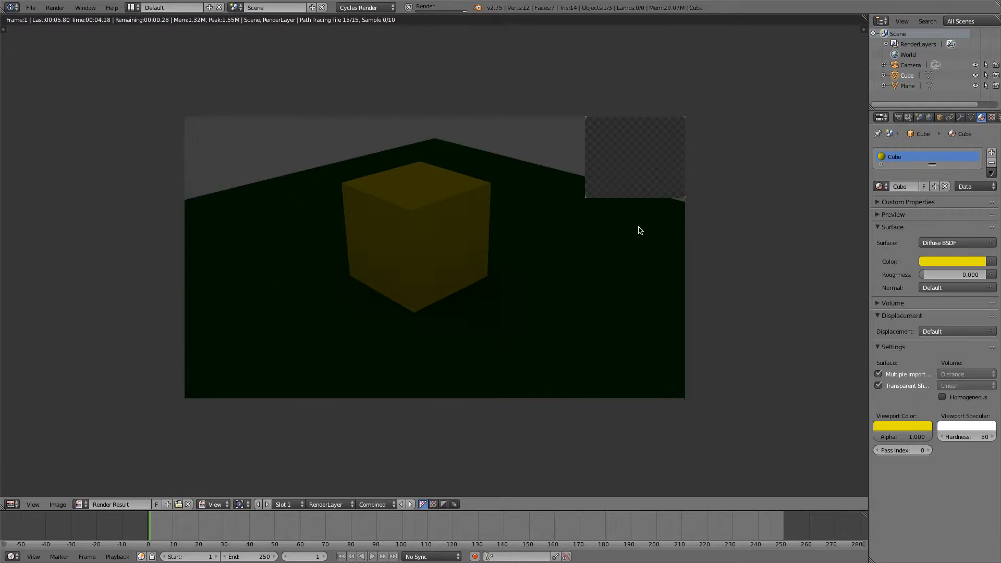
pyautogui.press('Escape')
# Deselect everything, add a plane mesh, and move it 6 units along the X axis.
pyautogui.moveTo(629, 229); pyautogui.dragTo(568, 223, button='middle')
pyautogui.press('a')
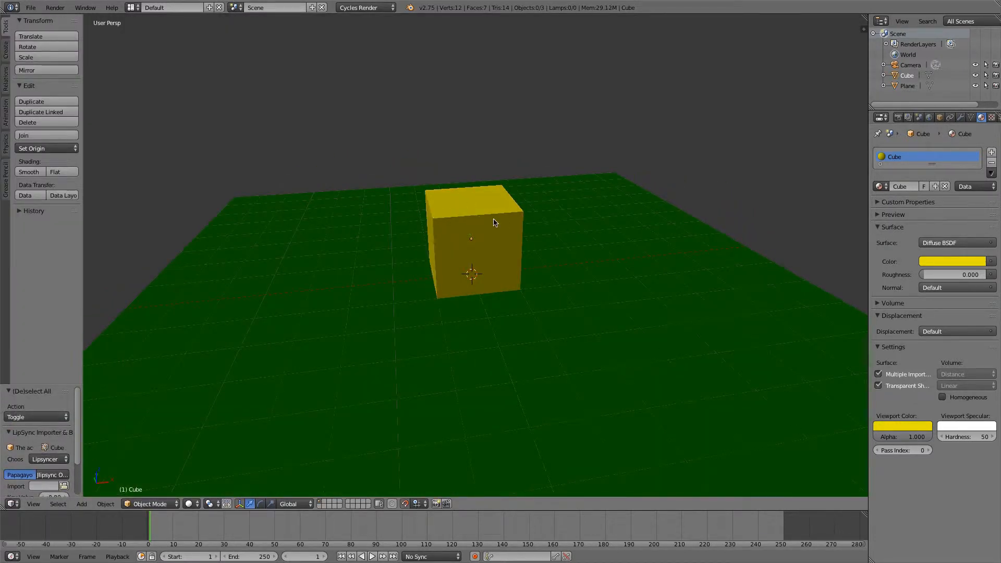
pyautogui.hotkey('shift', 'a')
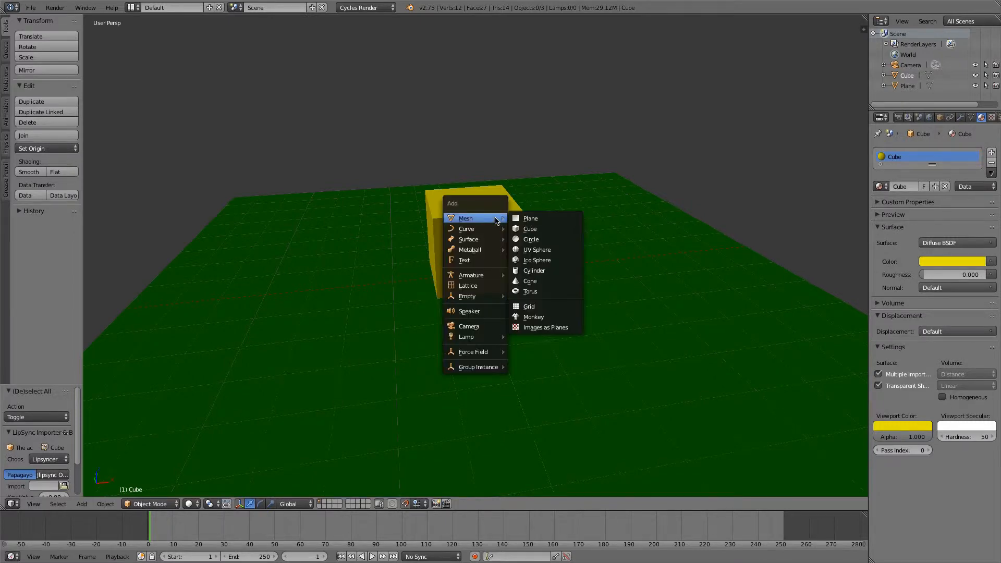
pyautogui.click(524, 221)
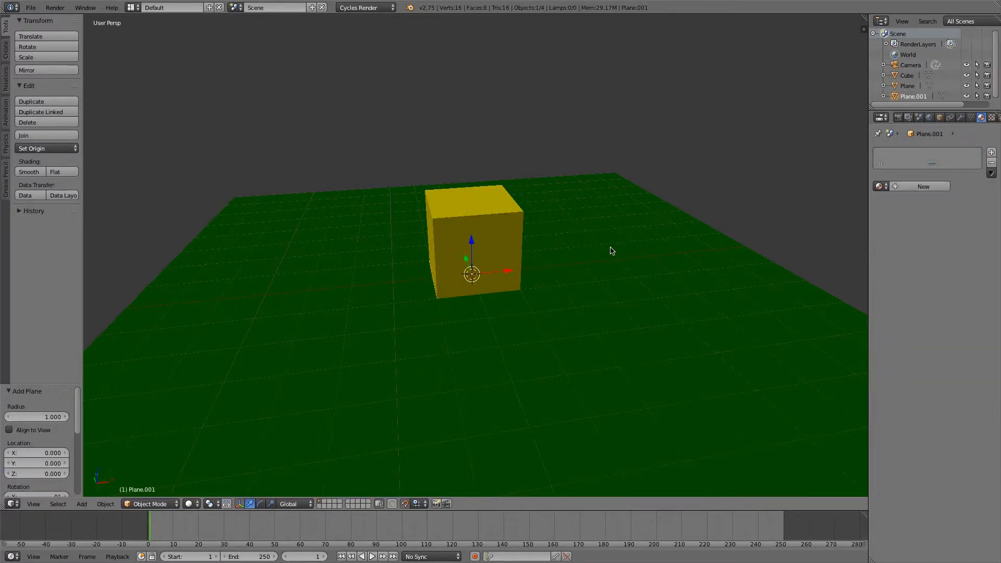
pyautogui.moveTo(610, 248); pyautogui.dragTo(476, 358, button='middle')
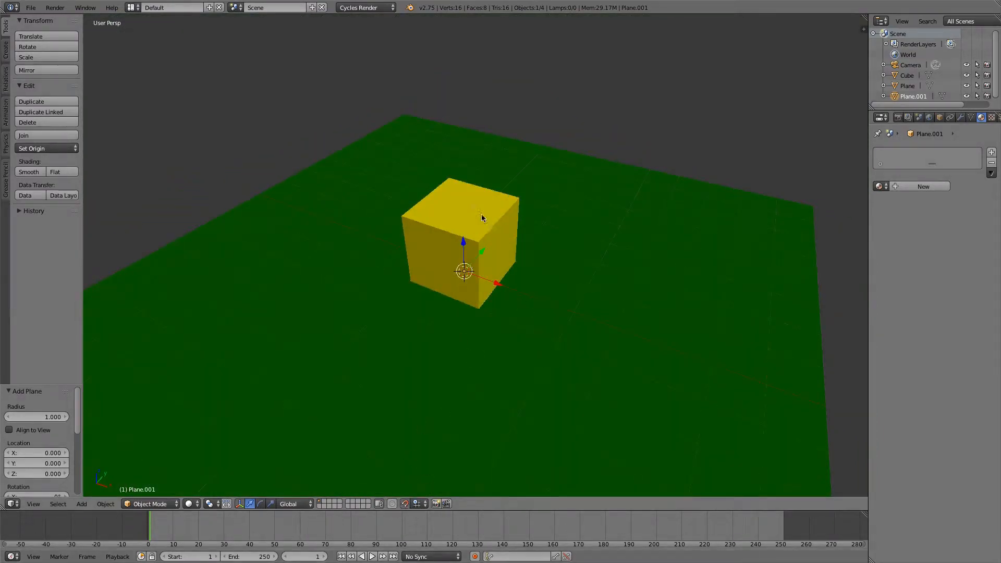
pyautogui.moveTo(480, 250); pyautogui.dragTo(769, 255)
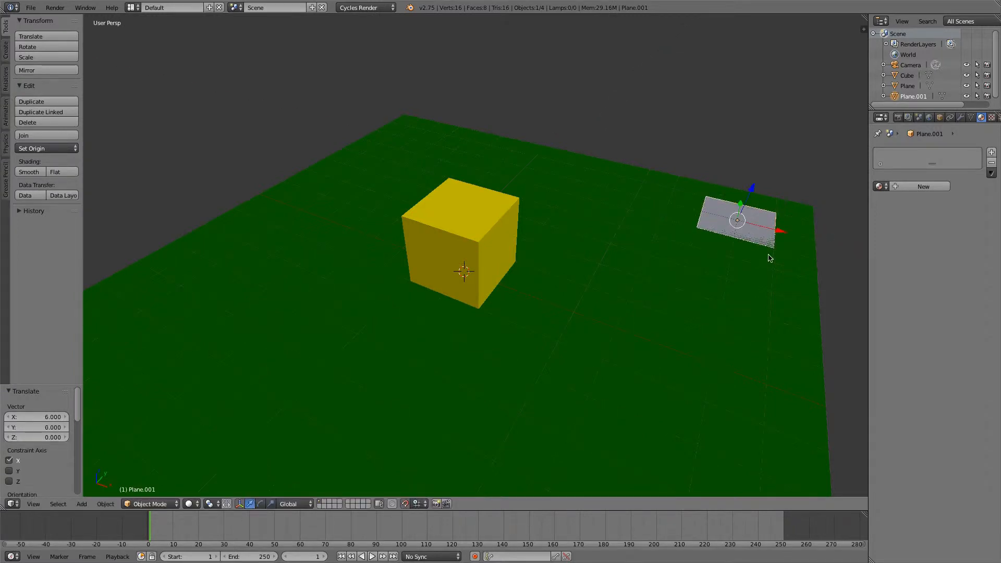
# Raise the new plane 5 units along the Z axis.
pyautogui.moveTo(754, 180); pyautogui.dragTo(830, 21)
pyautogui.moveTo(747, 203); pyautogui.dragTo(648, 290, button='middle')
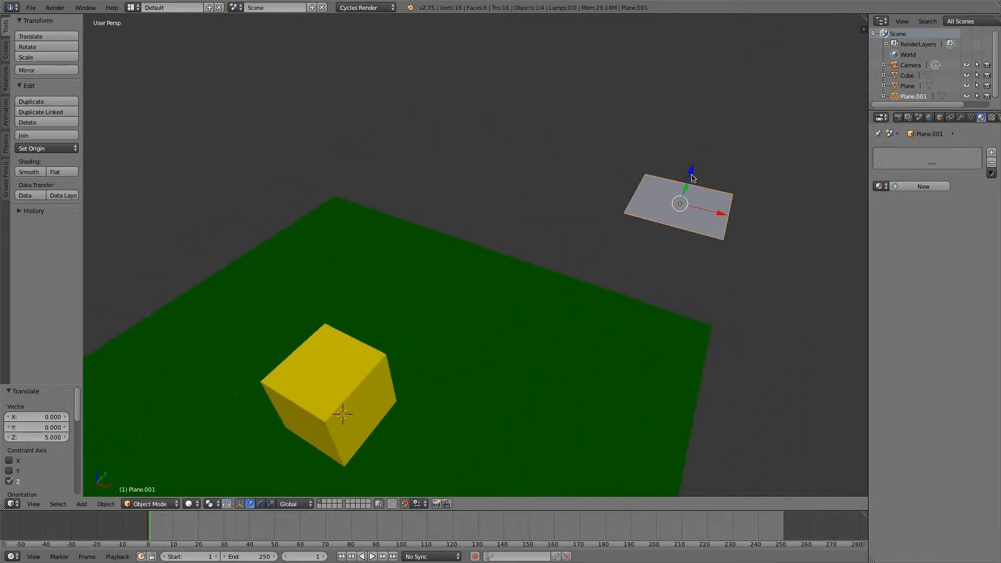
pyautogui.moveTo(736, 197); pyautogui.dragTo(657, 188, button='middle')
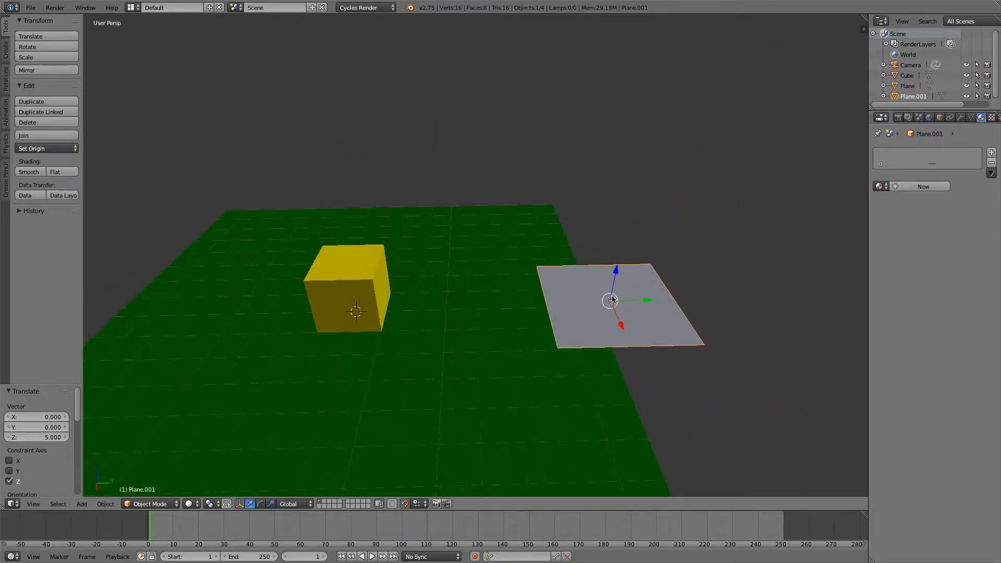
pyautogui.moveTo(612, 299); pyautogui.dragTo(585, 196)
# Rotate the plane -45° about the global X axis and -45° about the global Z axis.
pyautogui.press('r')
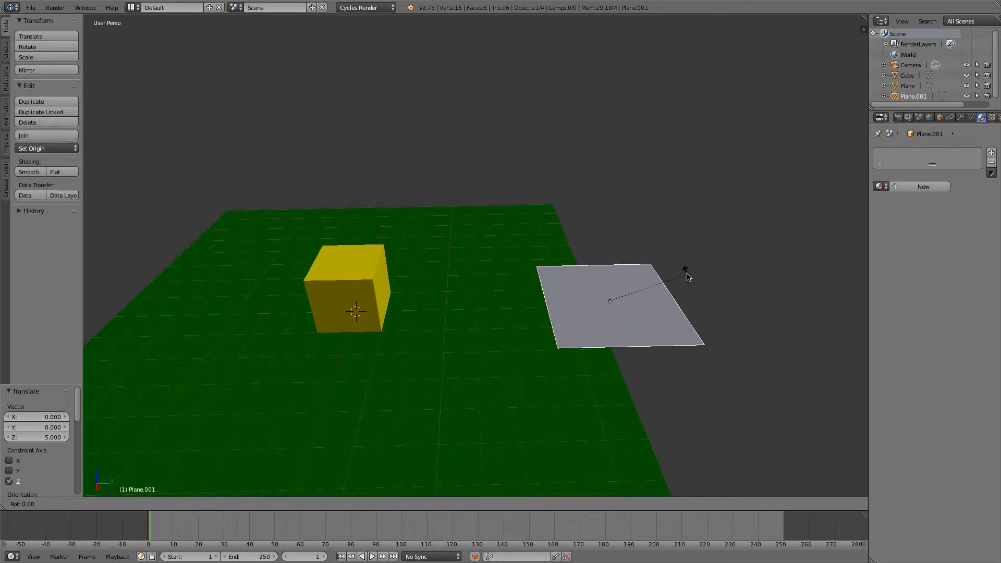
pyautogui.press('x')
pyautogui.click(700, 346)
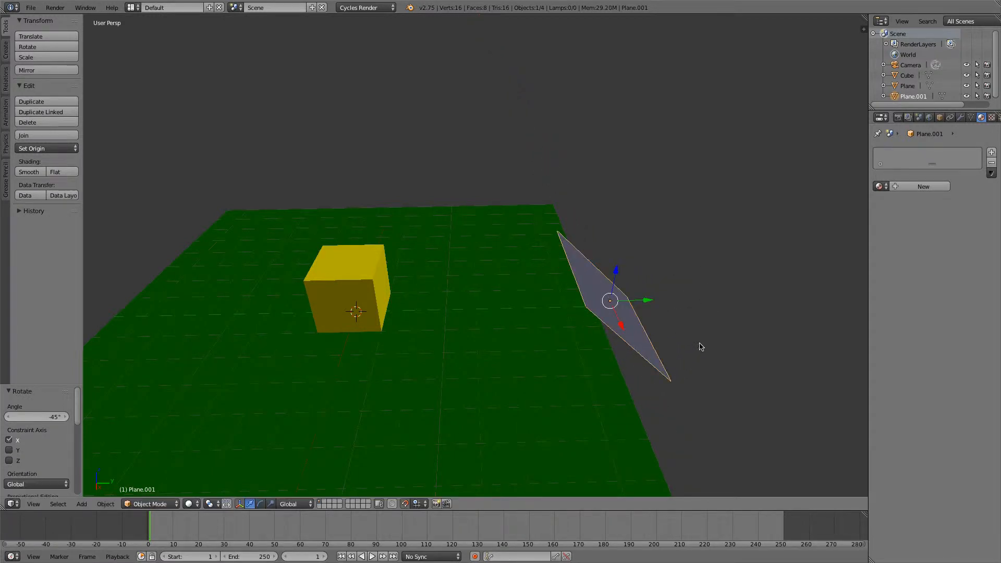
pyautogui.moveTo(633, 340); pyautogui.dragTo(505, 347, button='middle')
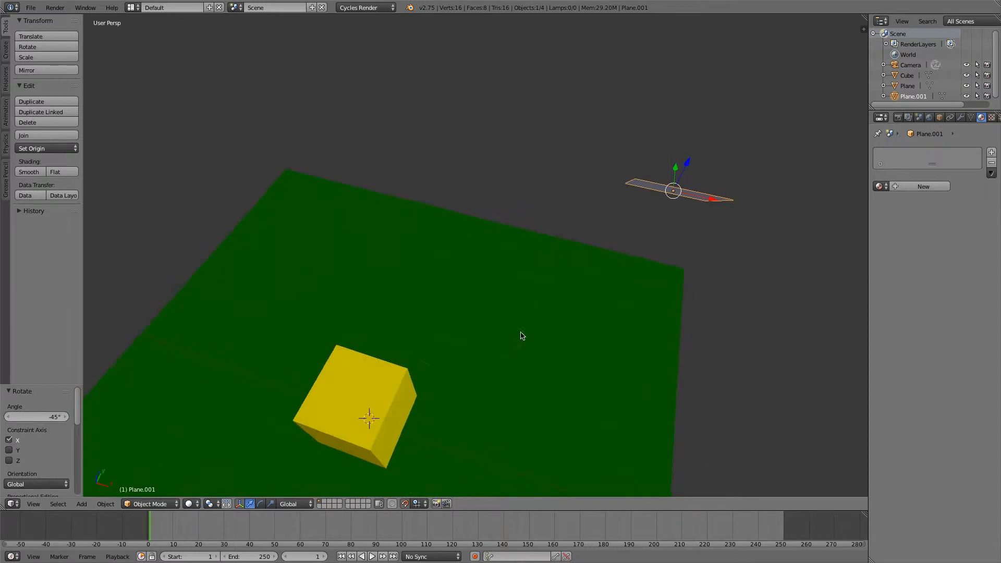
pyautogui.press('r')
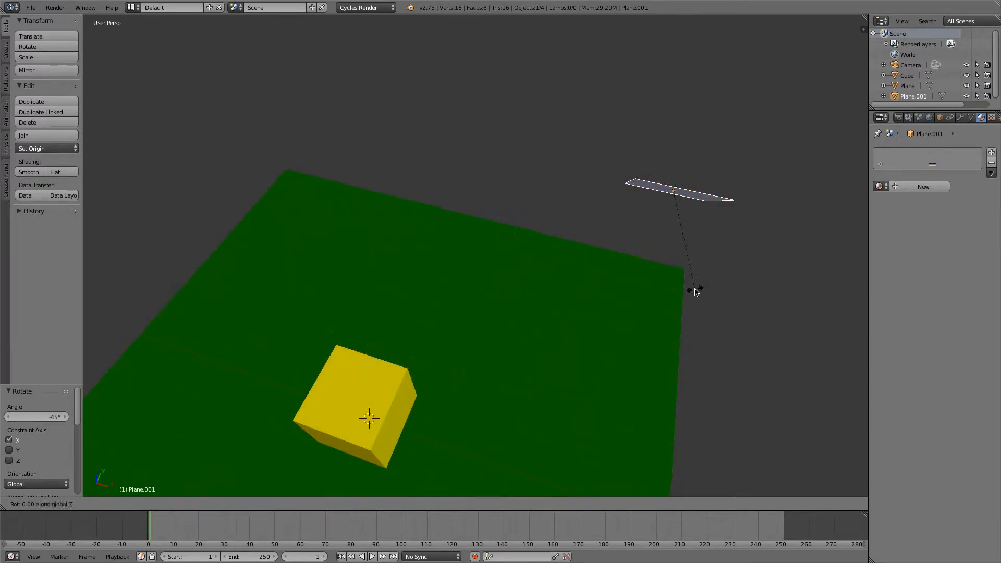
pyautogui.press('z')
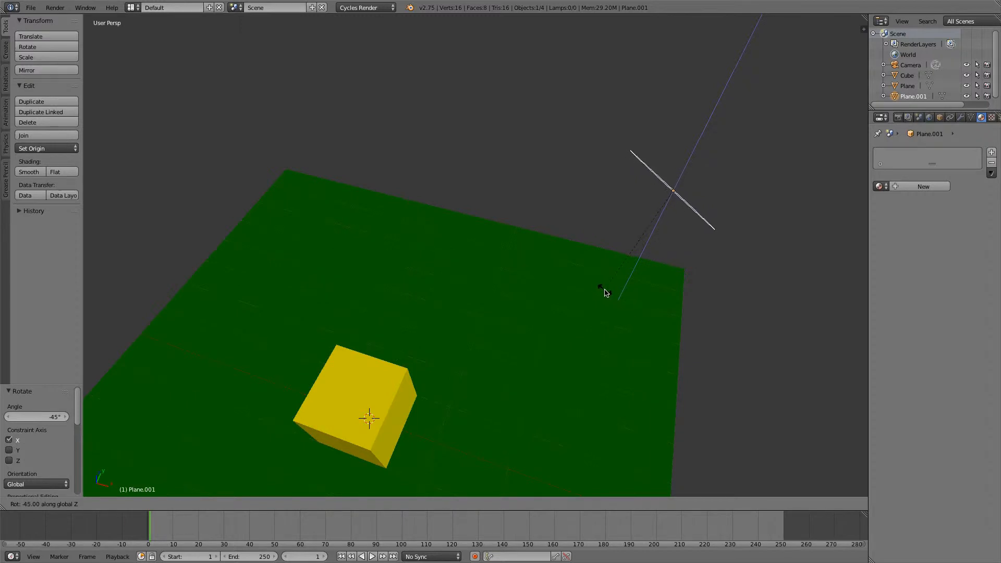
pyautogui.click(605, 293)
pyautogui.moveTo(759, 212); pyautogui.dragTo(654, 192, button='middle')
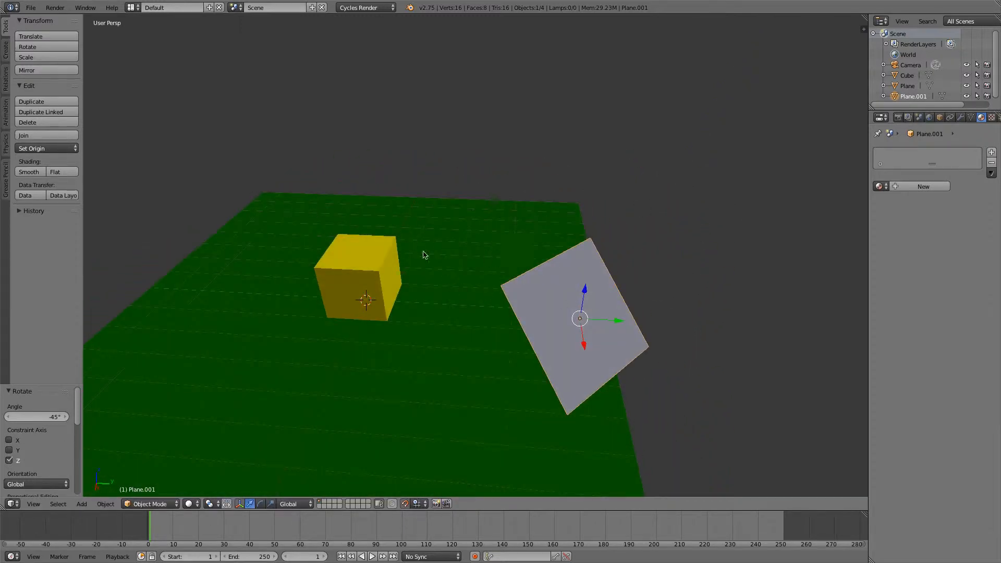
# Check the plane's placement from the camera view and scale the plane by a factor of 2.
pyautogui.press('KP_0')
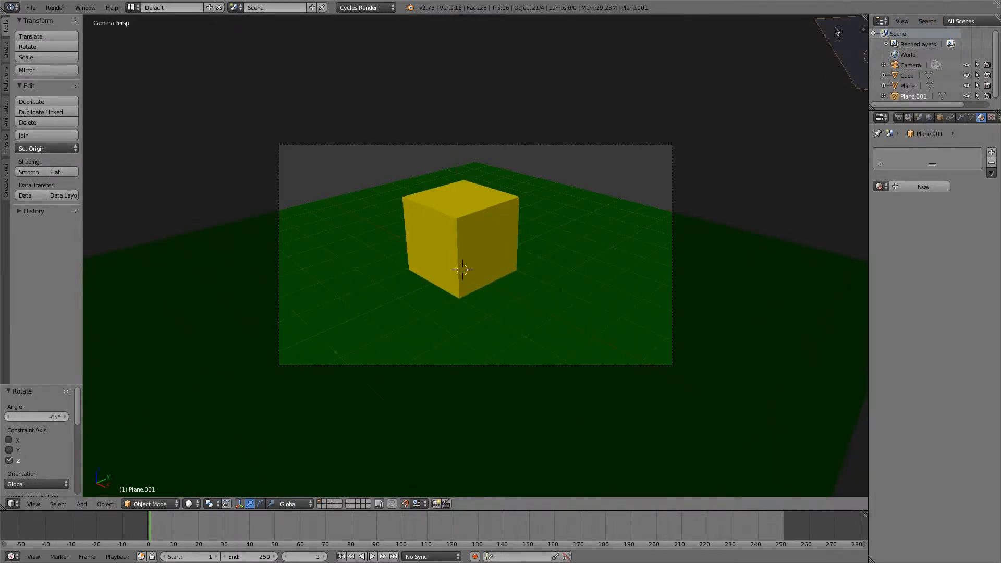
pyautogui.moveTo(528, 113); pyautogui.dragTo(552, 141, button='middle')
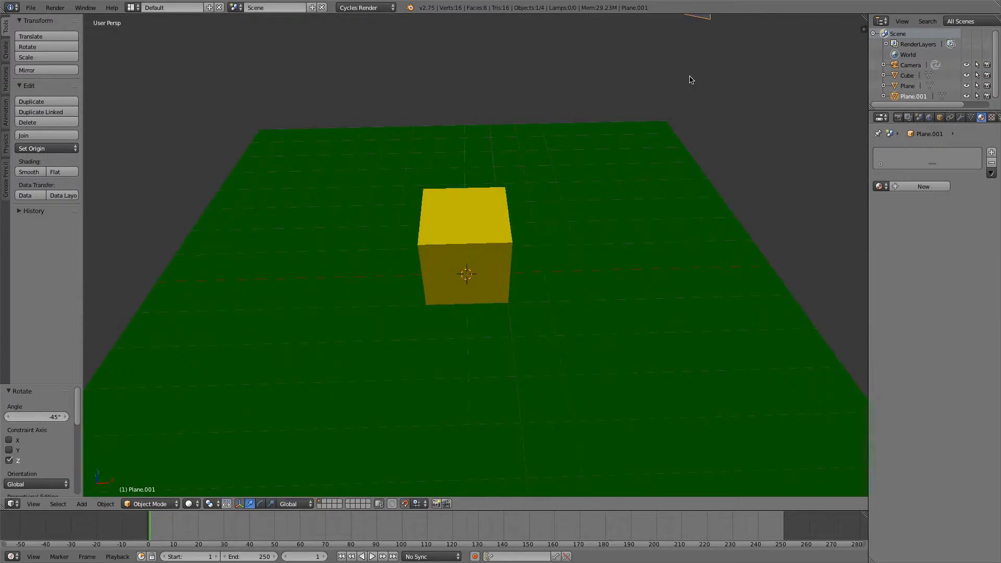
pyautogui.moveTo(690, 80); pyautogui.dragTo(567, 188, button='middle')
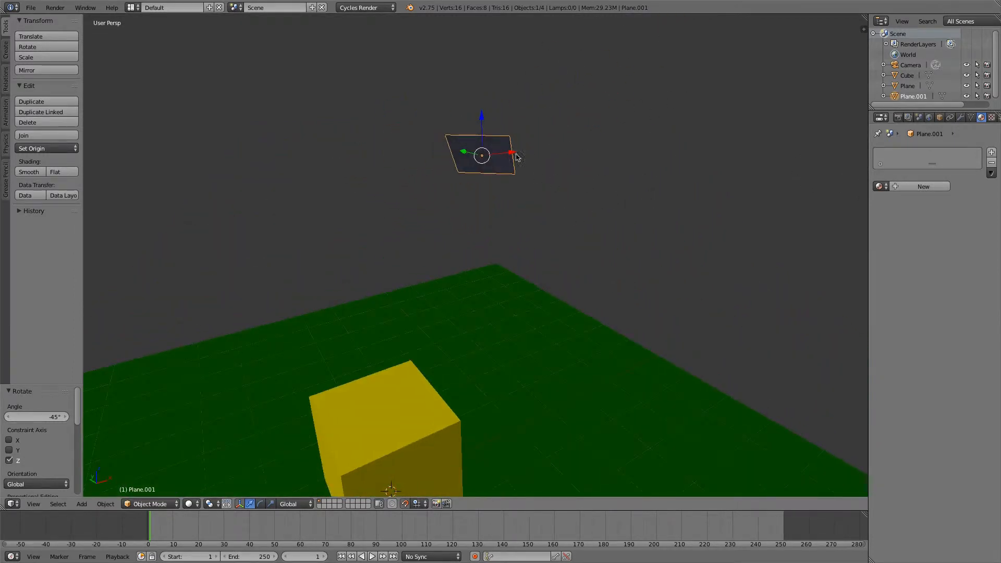
pyautogui.press('s')
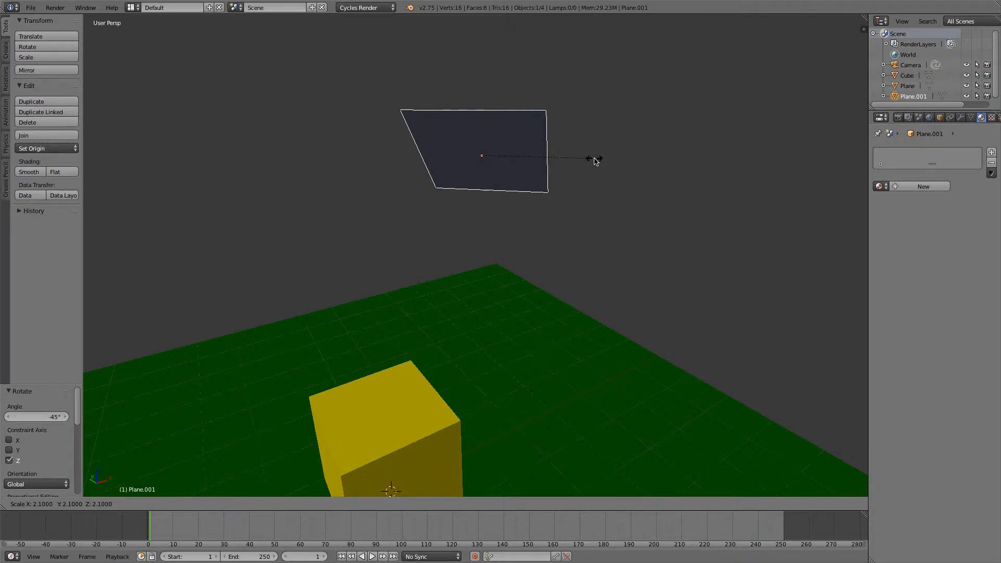
pyautogui.write('2')
pyautogui.press('Return')
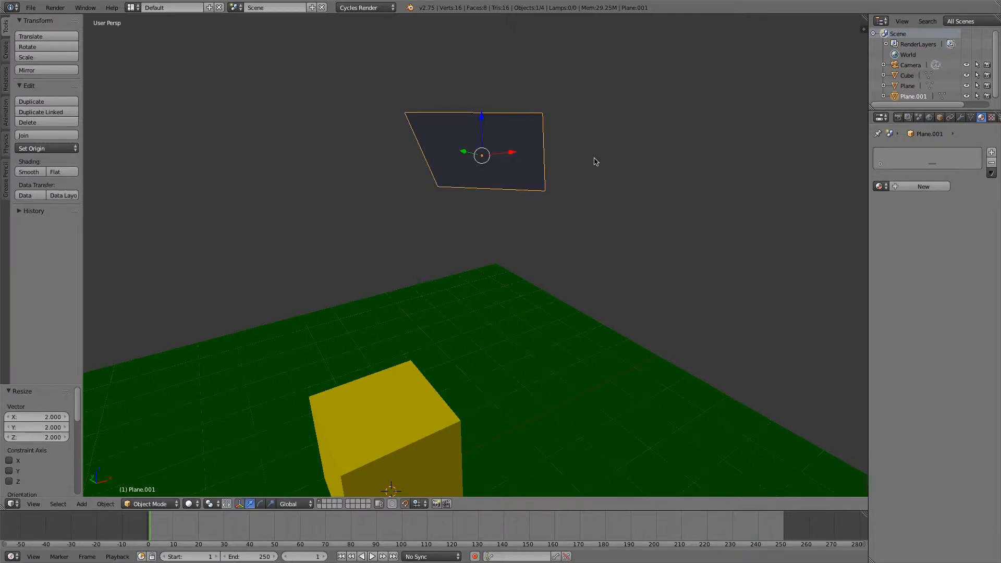
# Give the tilted plane a new material named Lamp with an Emission surface shader.
pyautogui.moveTo(600, 138); pyautogui.dragTo(502, 166, button='middle')
pyautogui.moveTo(600, 165); pyautogui.dragTo(652, 147, button='middle')
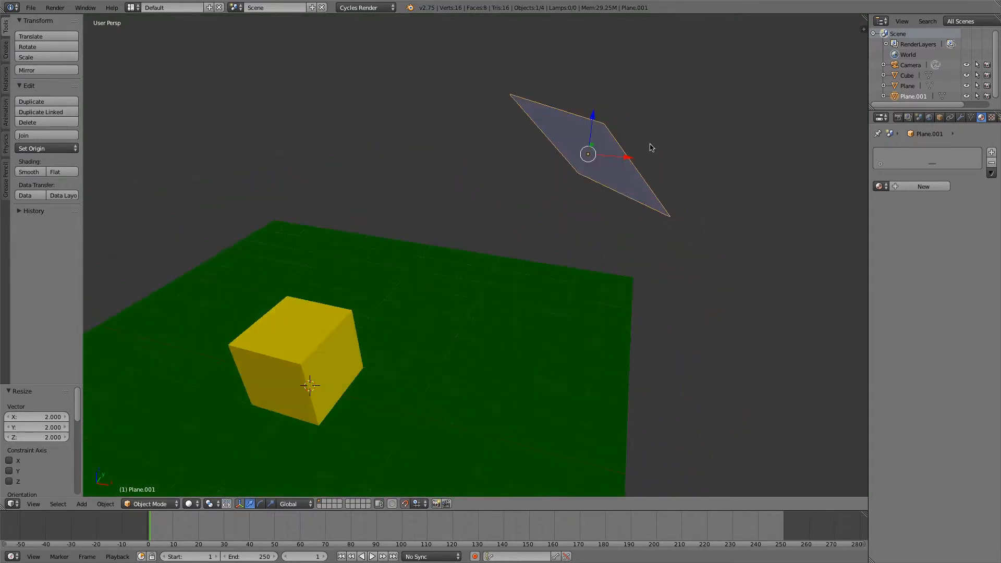
pyautogui.click(903, 187)
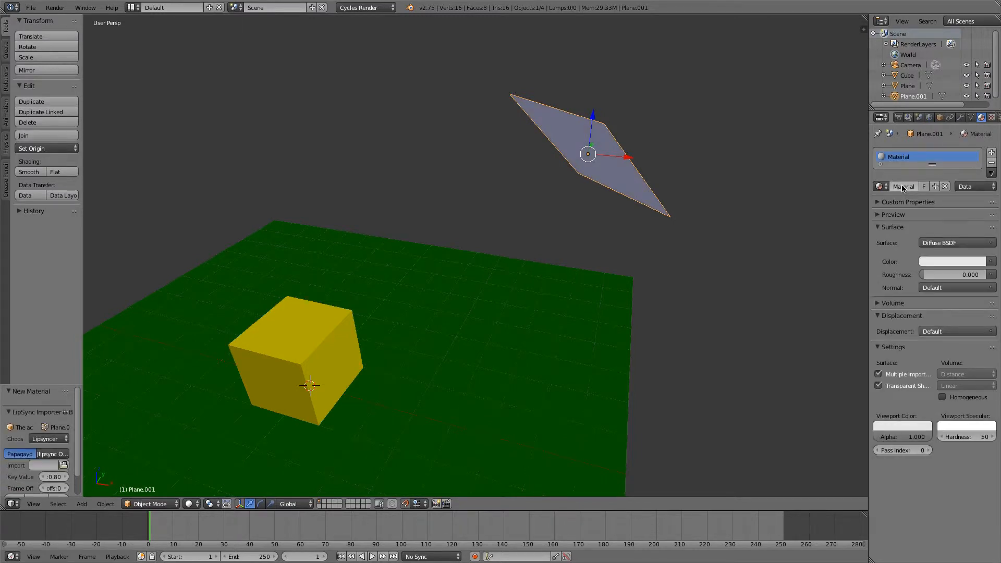
pyautogui.doubleClick(904, 187)
pyautogui.write('Lamp')
pyautogui.press('Return')
pyautogui.click(939, 243)
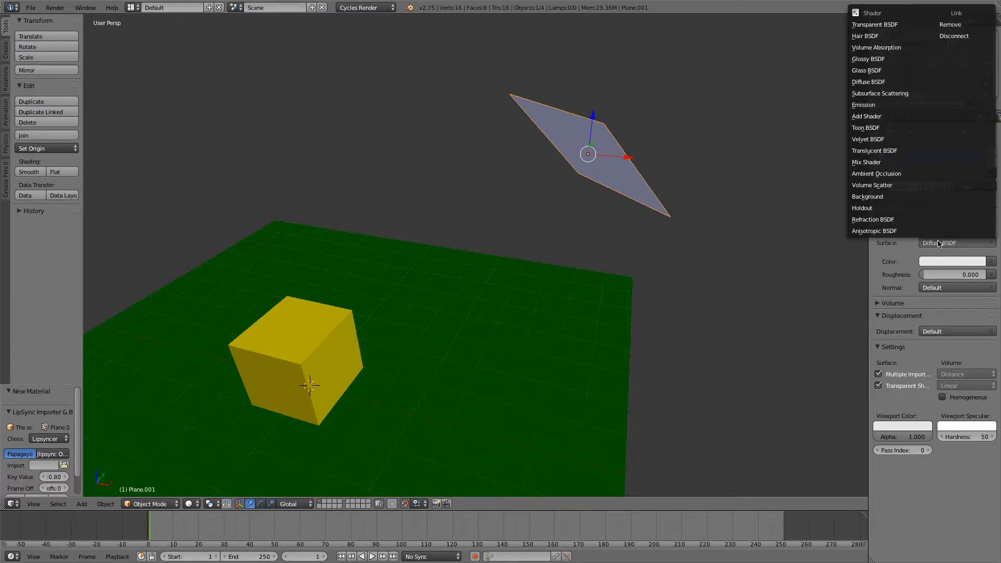
pyautogui.click(882, 106)
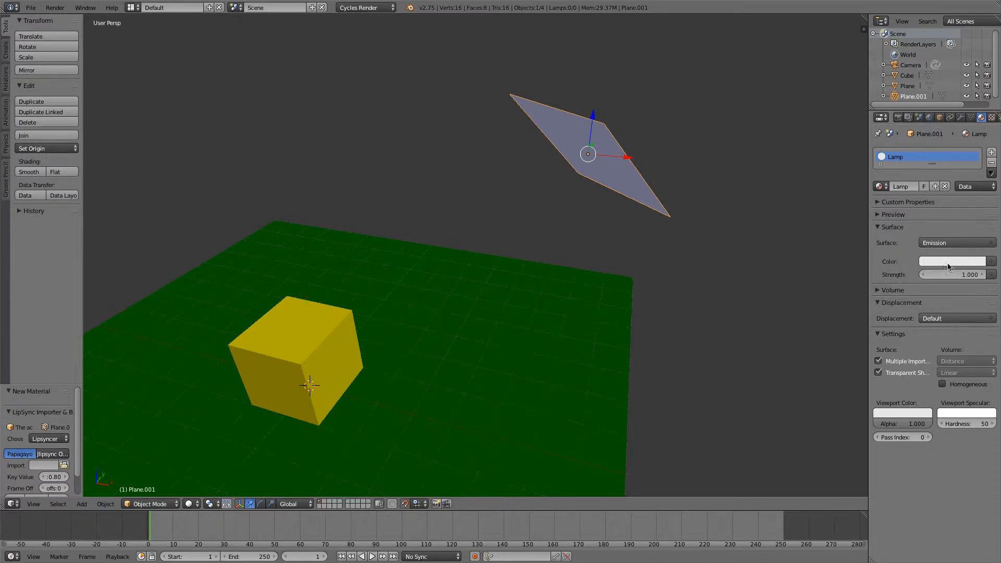
# Set the Lamp material's emission strength to 5, keeping its white color, and render the scene.
pyautogui.moveTo(741, 256); pyautogui.dragTo(646, 262, button='middle')
pyautogui.click(944, 262)
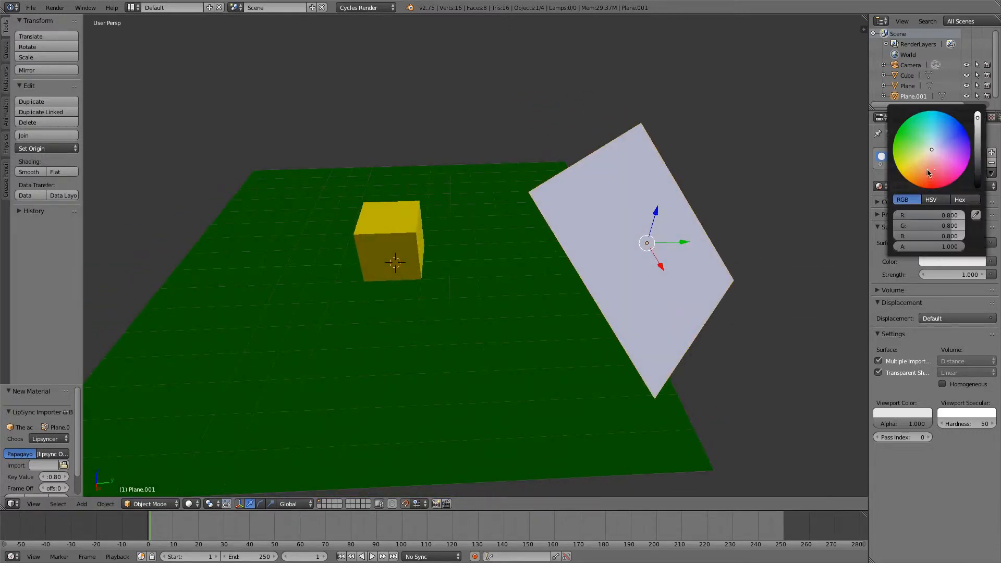
pyautogui.moveTo(931, 150)
pyautogui.mouseDown()
pyautogui.moveTo(914, 166)
pyautogui.moveTo(931, 150)
pyautogui.mouseUp()
pyautogui.click(947, 274)
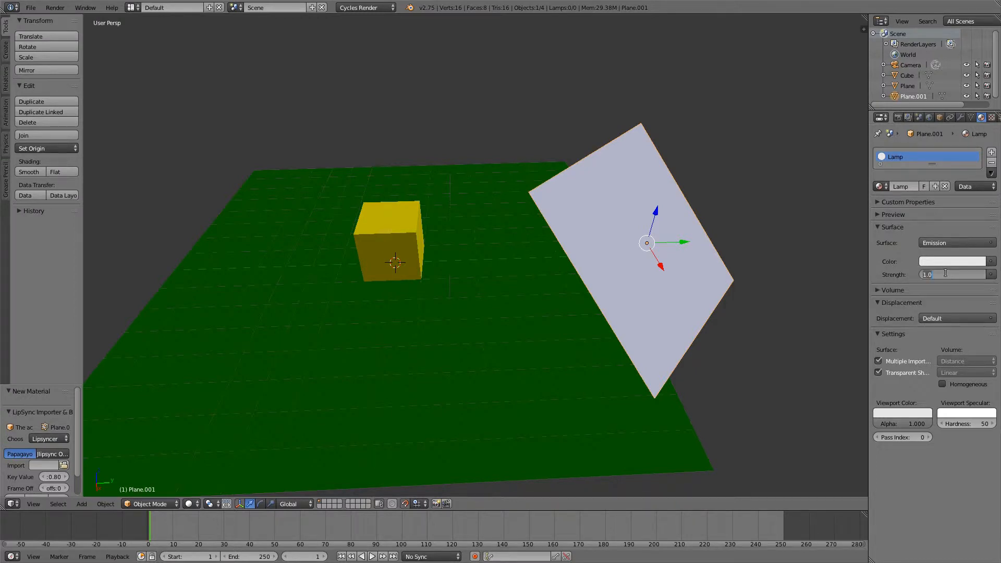
pyautogui.write('5')
pyautogui.press('Return')
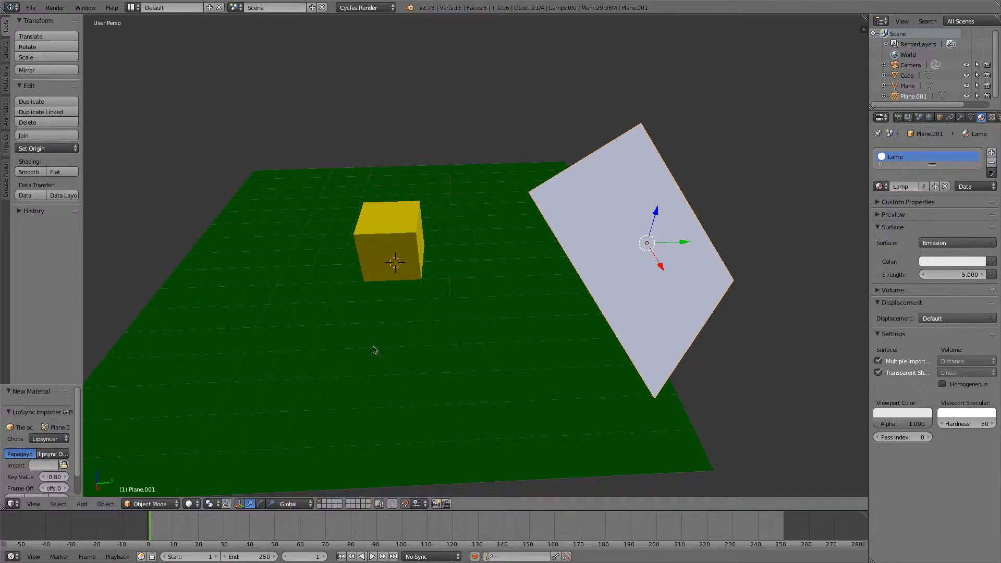
pyautogui.moveTo(375, 350); pyautogui.dragTo(371, 339, button='middle')
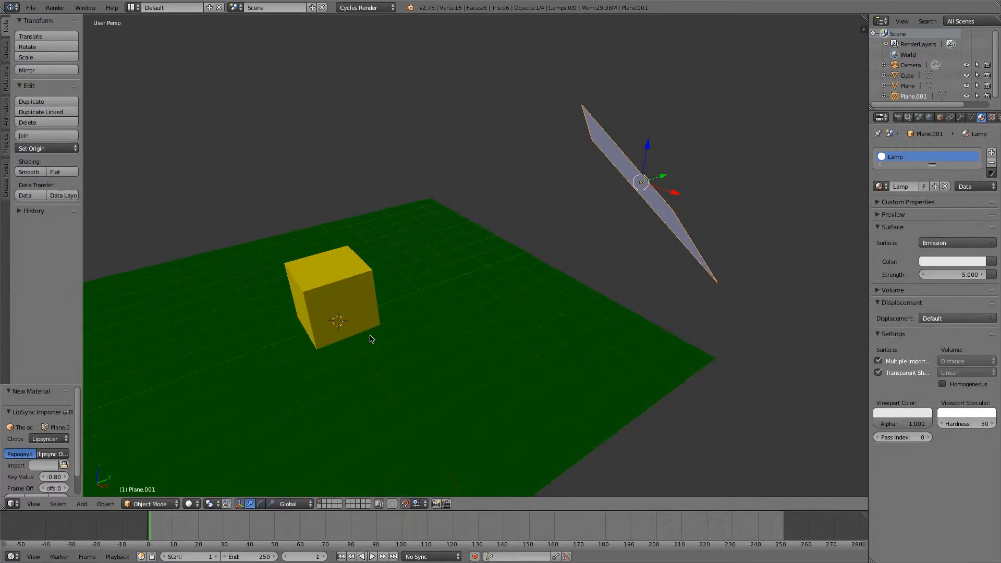
pyautogui.press('F12')
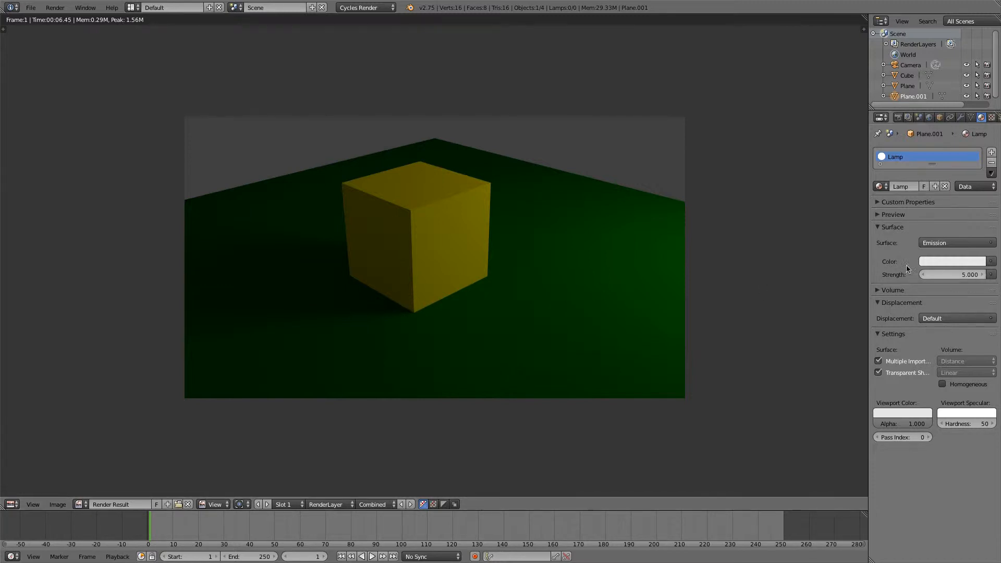
# Set the Lamp material's emission strength to 15, render the scene again and close the render.
pyautogui.click(947, 273)
pyautogui.press('Return')
pyautogui.press('F12')
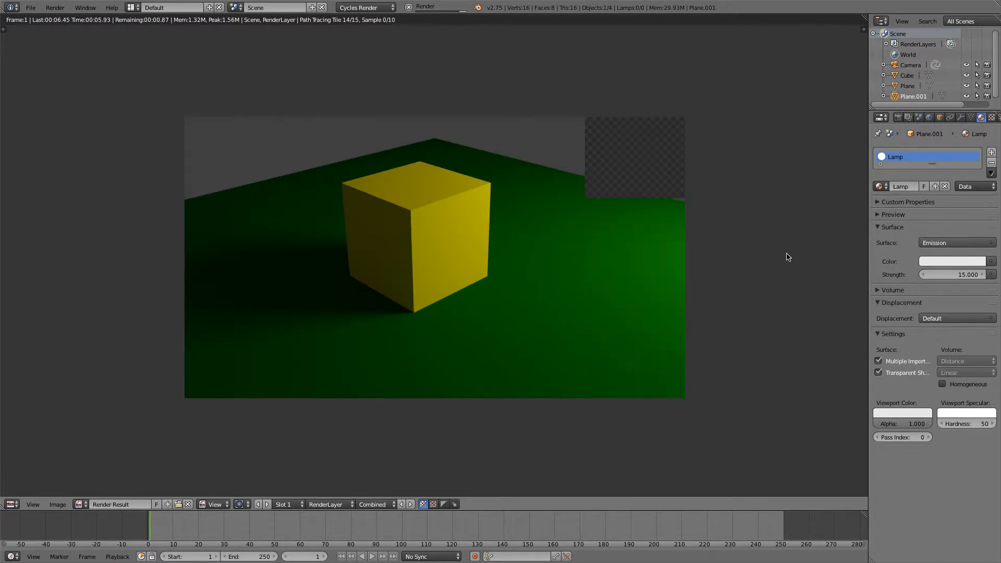
pyautogui.press('Escape')
# Raise the lamp plane 3 units along the Z axis, and raise it once more along the same axis.
pyautogui.moveTo(376, 252)
pyautogui.mouseDown(button='middle')
pyautogui.moveTo(436, 268)
pyautogui.moveTo(359, 258)
pyautogui.mouseUp(button='middle')
pyautogui.press('g')
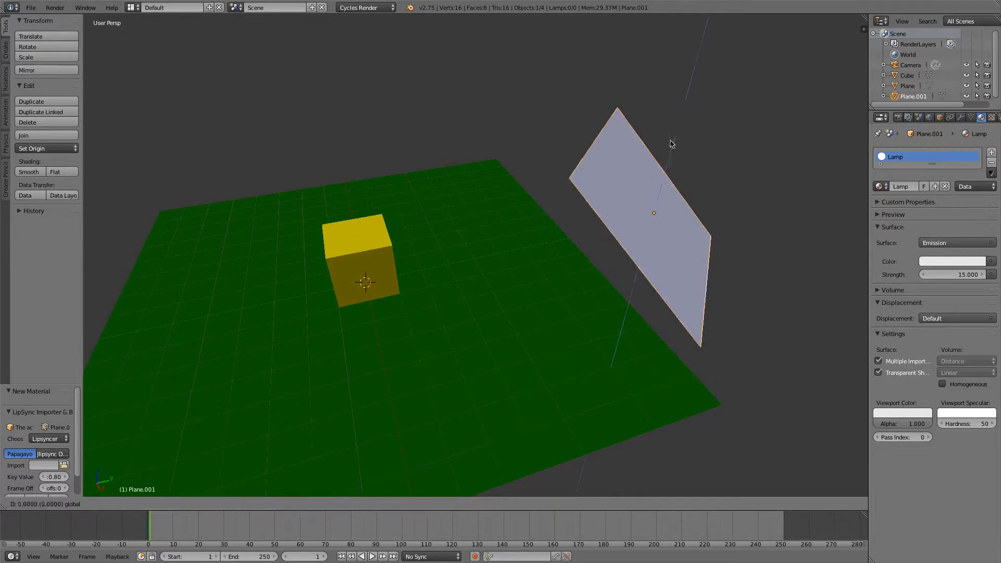
pyautogui.press('z')
pyautogui.press('3')
pyautogui.press('Return')
pyautogui.moveTo(491, 201); pyautogui.dragTo(480, 240, button='middle')
pyautogui.scroll(-4, 520, 246)
pyautogui.press('g')
pyautogui.press('z')
pyautogui.press('4')
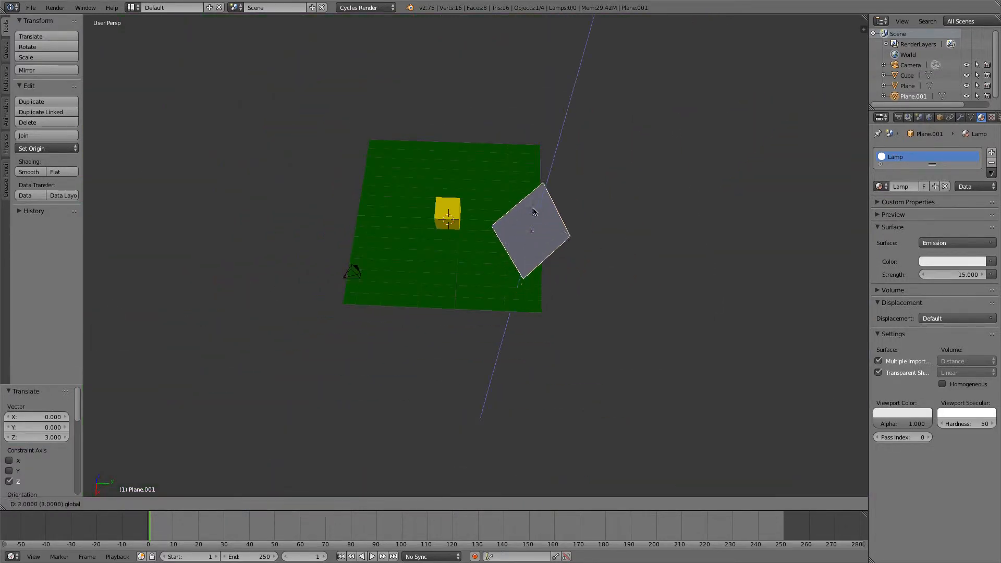
pyautogui.press('Return')
# Move the lamp plane farther from the cube along X and 3 units along Y.
pyautogui.moveTo(493, 286); pyautogui.dragTo(561, 175, button='middle')
pyautogui.keyDown('ctrl'); pyautogui.moveTo(561, 173); pyautogui.dragTo(641, 214); pyautogui.keyUp('ctrl')
pyautogui.keyDown('ctrl'); pyautogui.moveTo(622, 179); pyautogui.dragTo(661, 154); pyautogui.keyUp('ctrl')
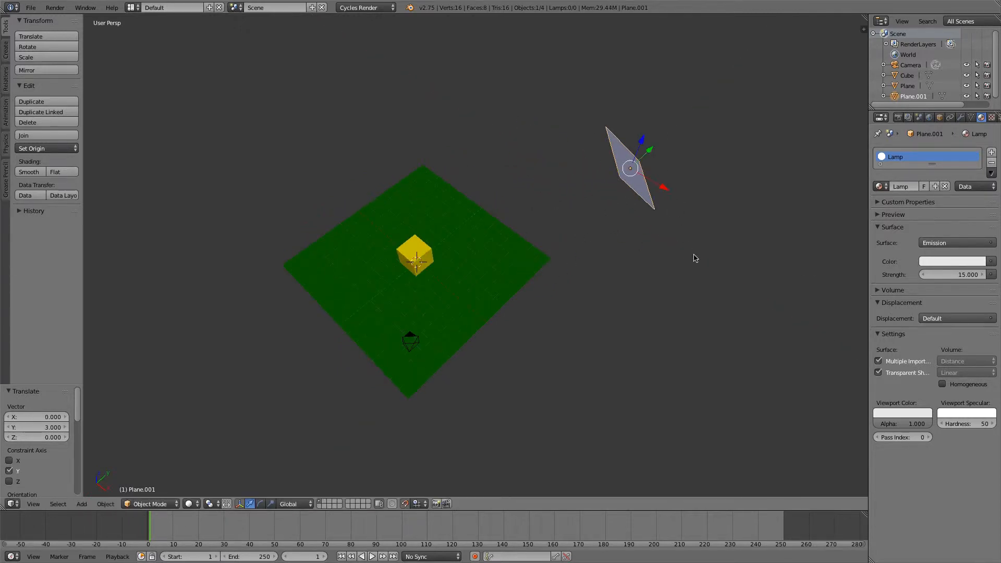
# Set the Lamp material's emission strength to 25, start a test render and close it.
pyautogui.click(941, 276)
pyautogui.write('25')
pyautogui.press('Return')
pyautogui.press('F12')
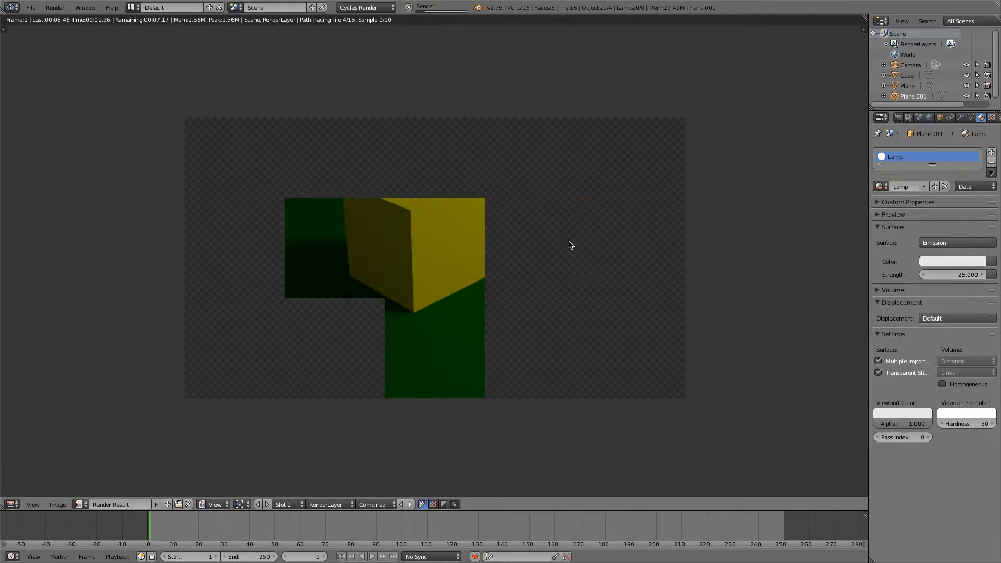
pyautogui.press('Escape')
# Set the Lamp material's emission strength to 50 and render the scene.
pyautogui.click(951, 275)
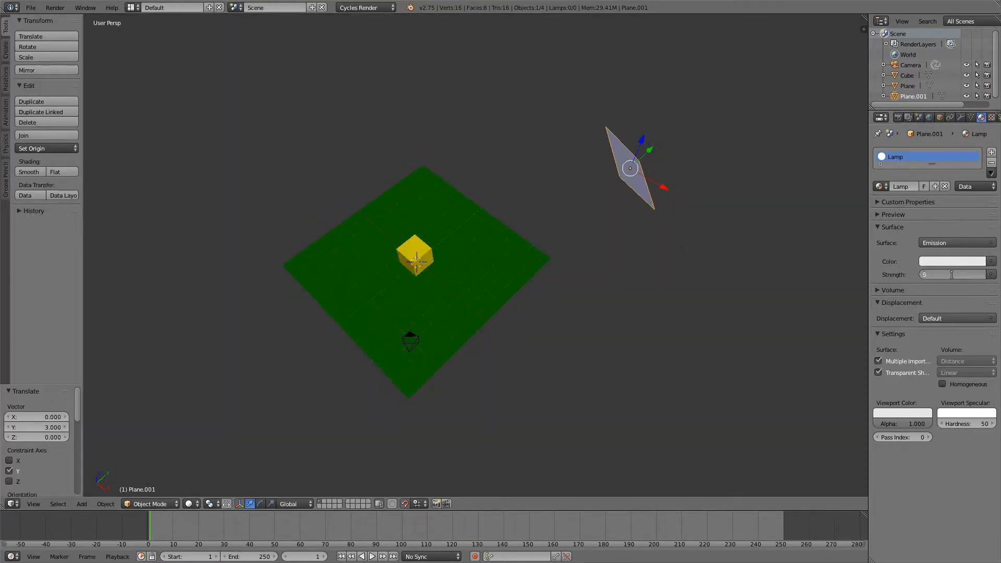
pyautogui.write('50')
pyautogui.press('Return')
pyautogui.press('F12')
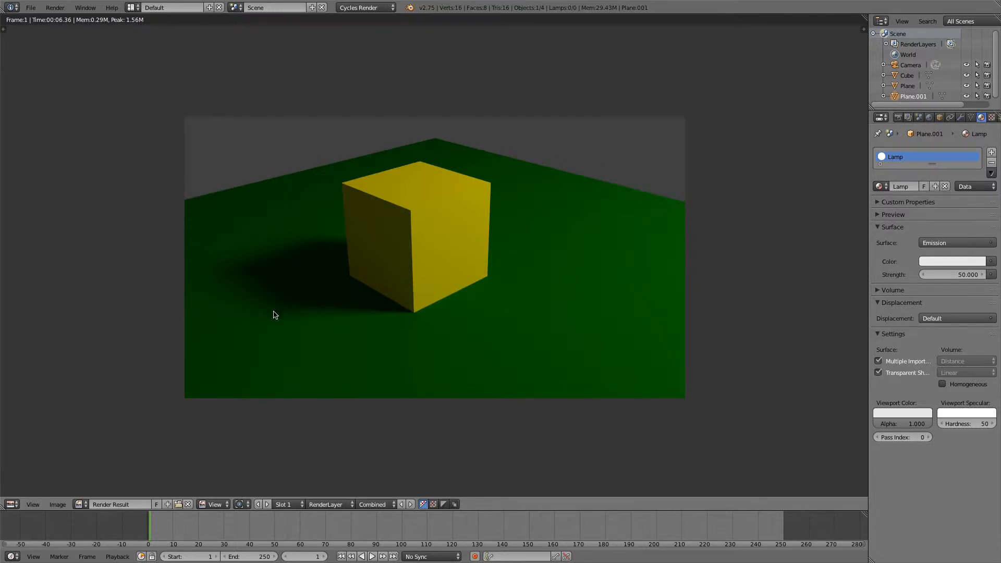
# Examine the cube's shadow edges and shaded side closely in the render result.
pyautogui.scroll(4, 225, 310)
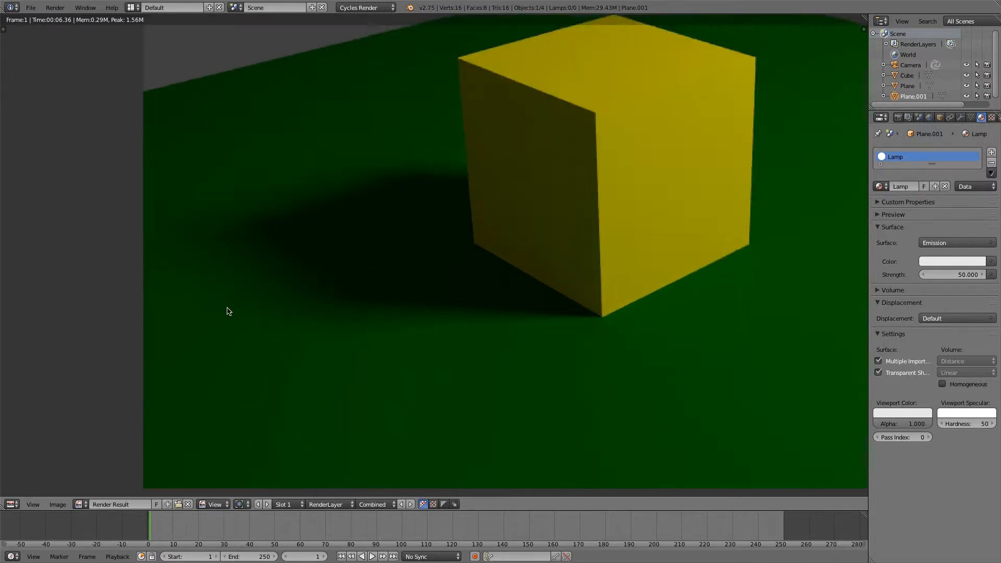
pyautogui.scroll(2, 378, 302)
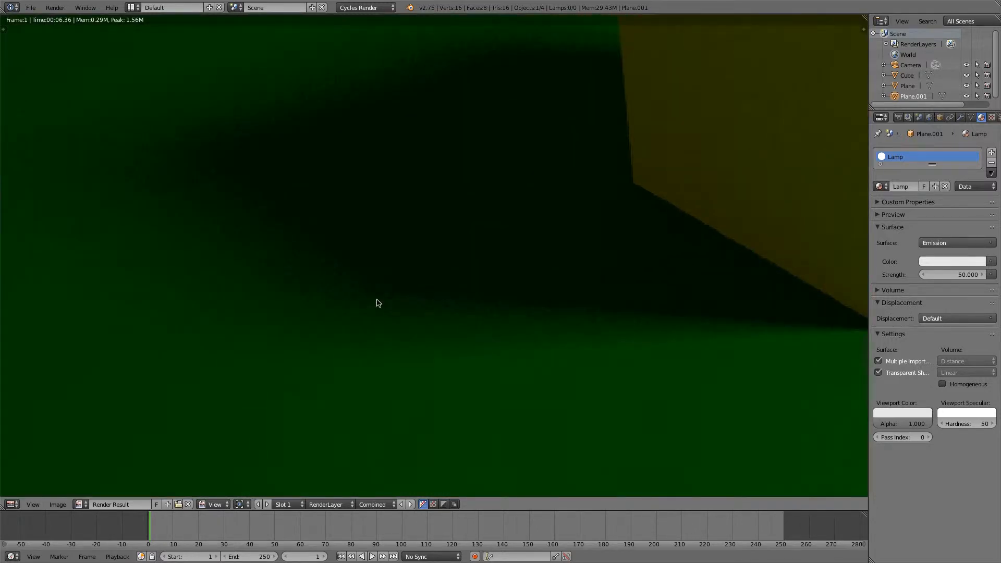
pyautogui.moveTo(776, 422); pyautogui.dragTo(676, 304, button='middle')
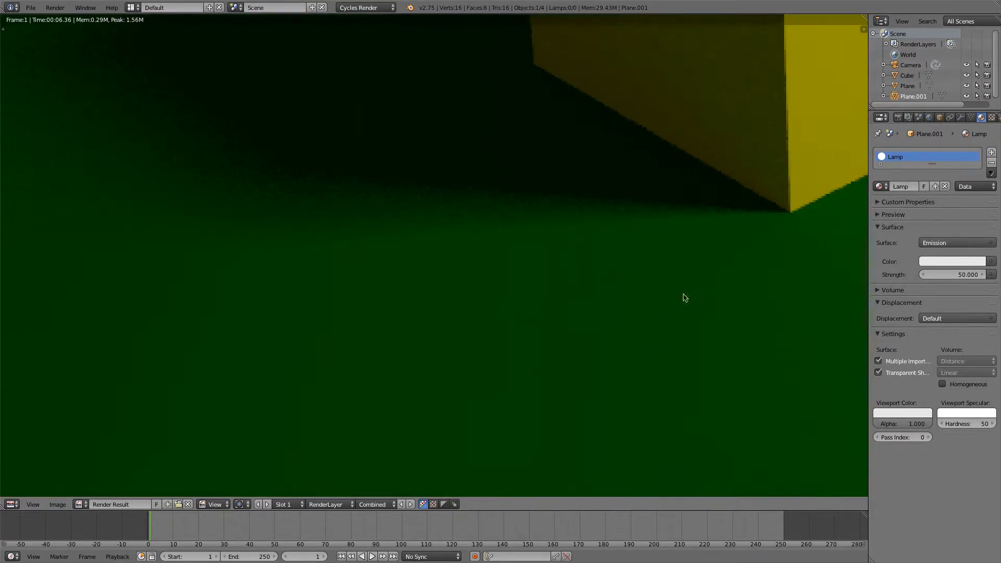
pyautogui.moveTo(522, 295); pyautogui.dragTo(659, 414, button='middle')
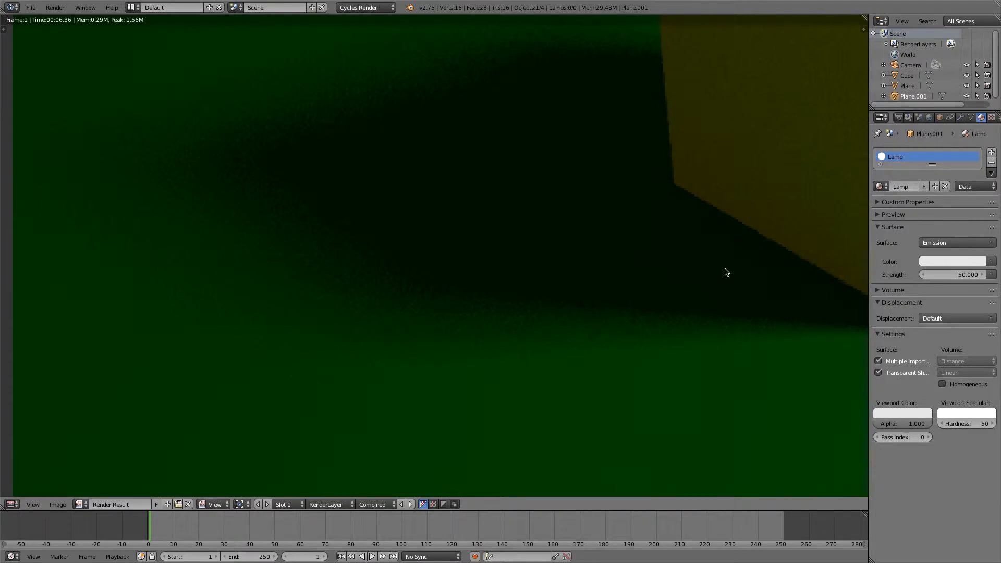
pyautogui.moveTo(718, 273); pyautogui.dragTo(501, 394, button='middle')
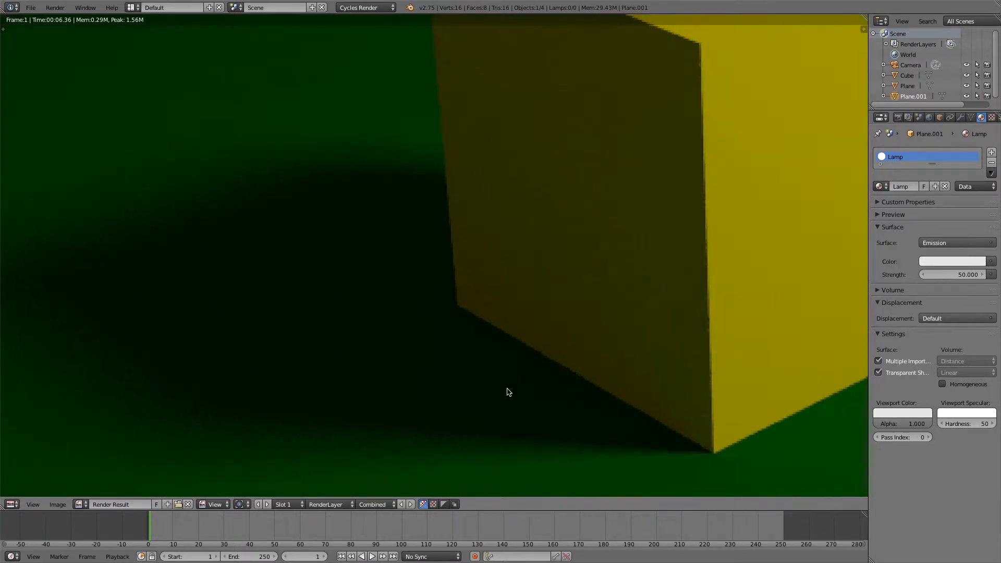
pyautogui.scroll(-6, 453, 359)
pyautogui.moveTo(594, 396); pyautogui.dragTo(512, 325, button='middle')
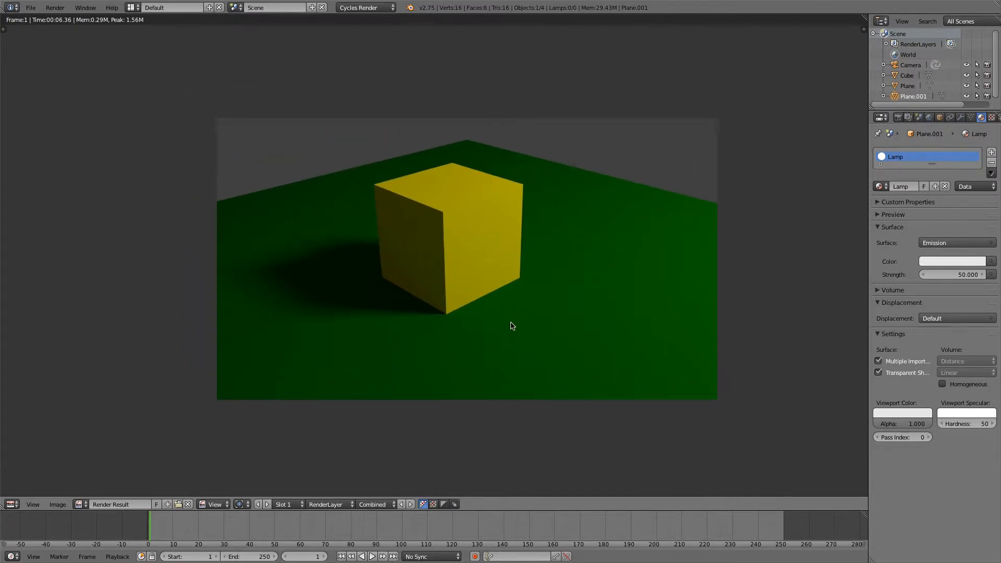
# Show the render settings, render the scene again at 10 samples and close the result.
pyautogui.press('Escape')
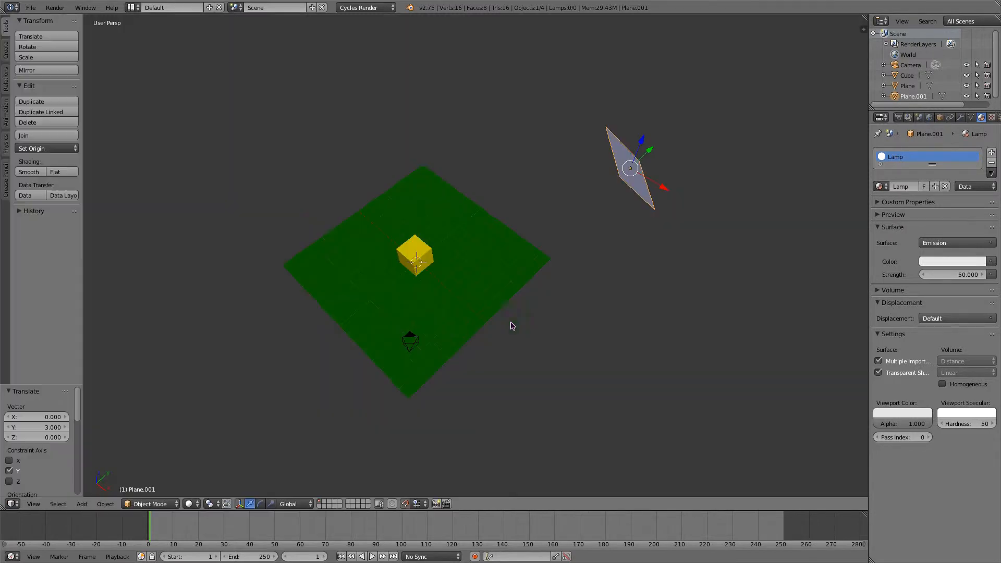
pyautogui.click(898, 117)
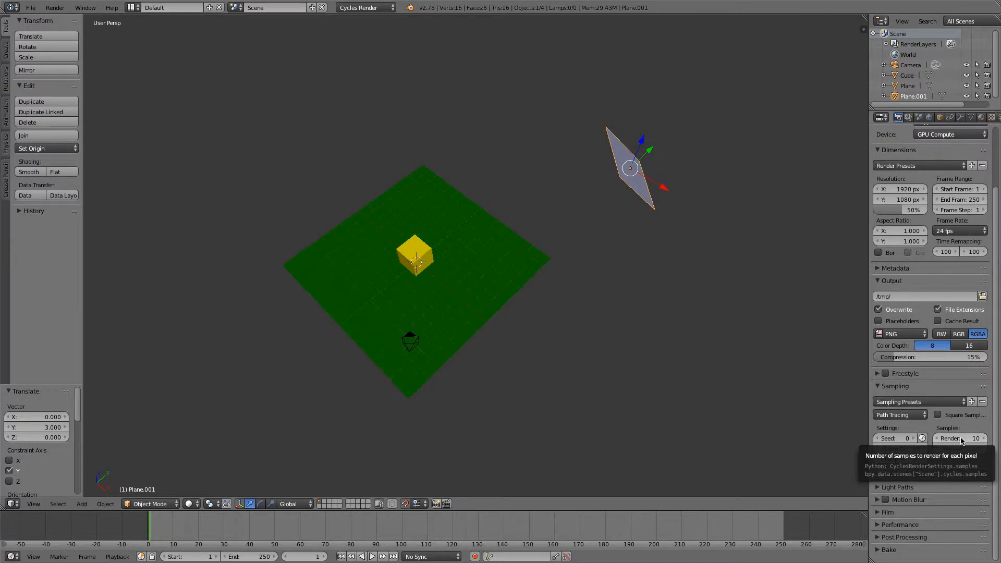
pyautogui.press('F12')
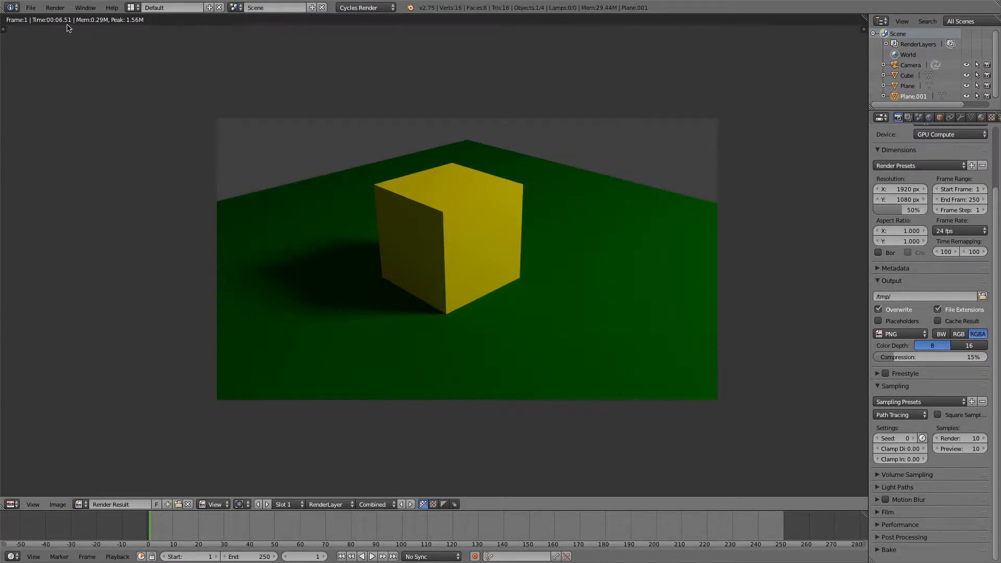
pyautogui.press('Escape')
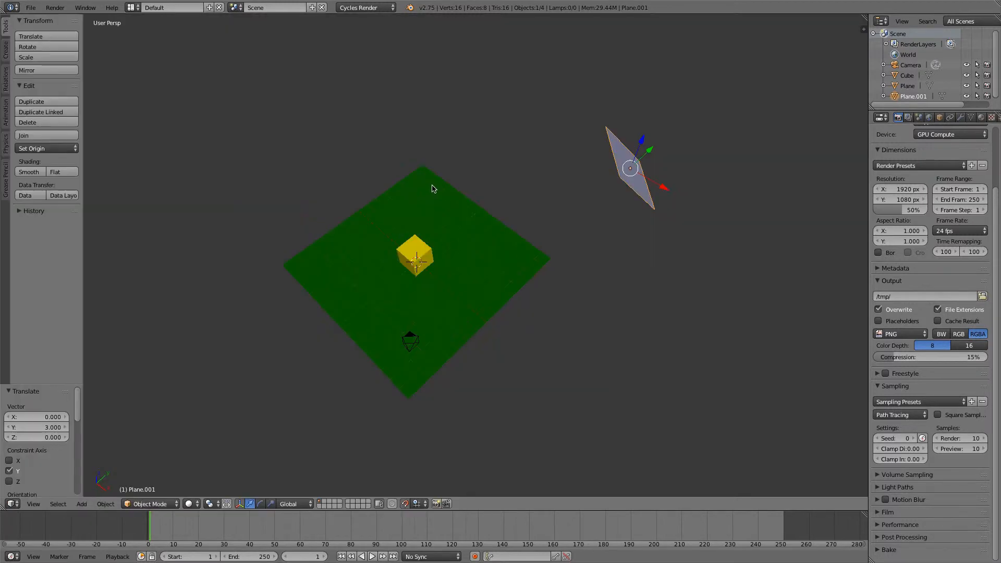
# Set the render samples to 50 and render the scene.
pyautogui.click(956, 439)
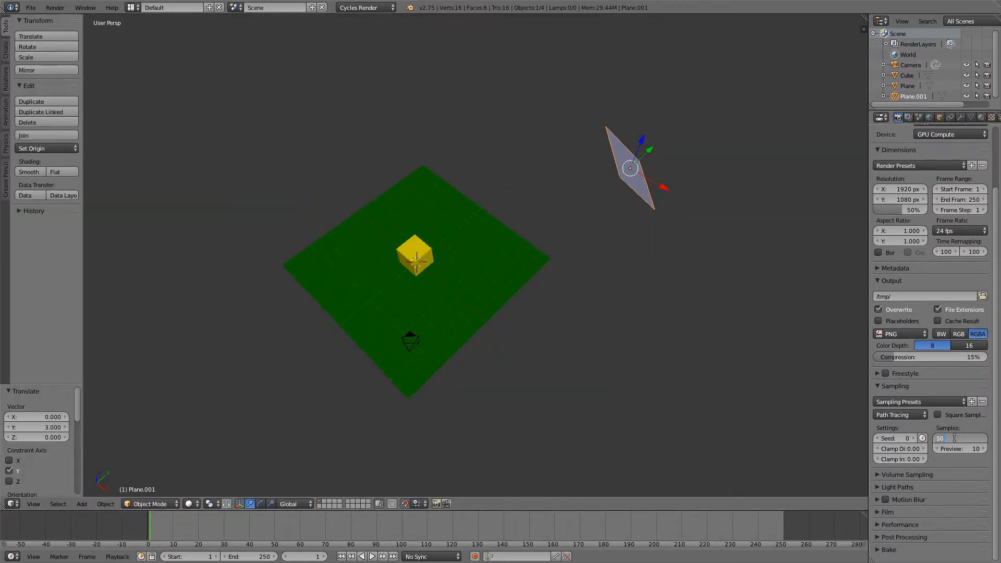
pyautogui.write('50')
pyautogui.press('Return')
pyautogui.press('F12')
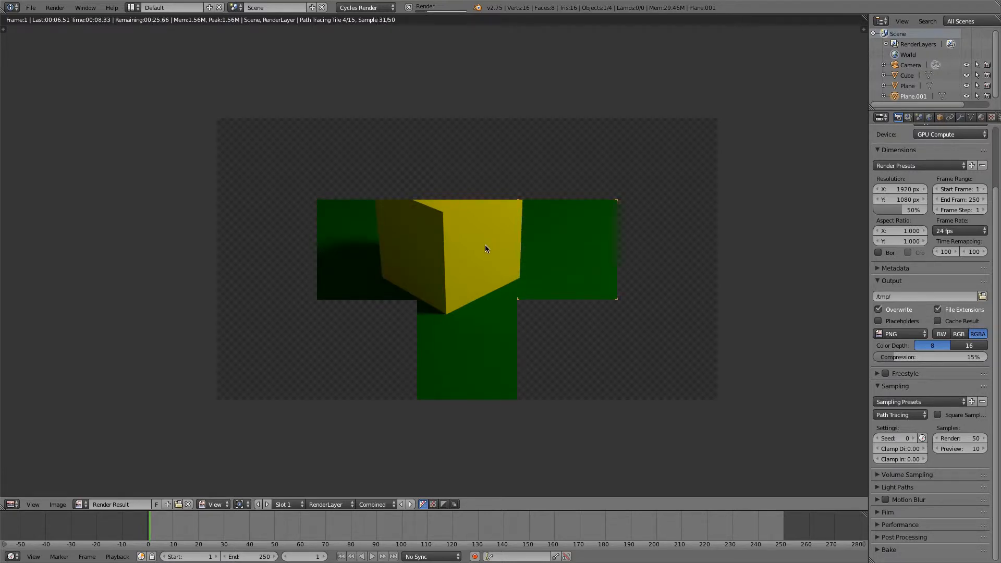
# Examine the cube's shaded side and soft shadow in the 50-sample render, and close the result.
pyautogui.scroll(4, 474, 252)
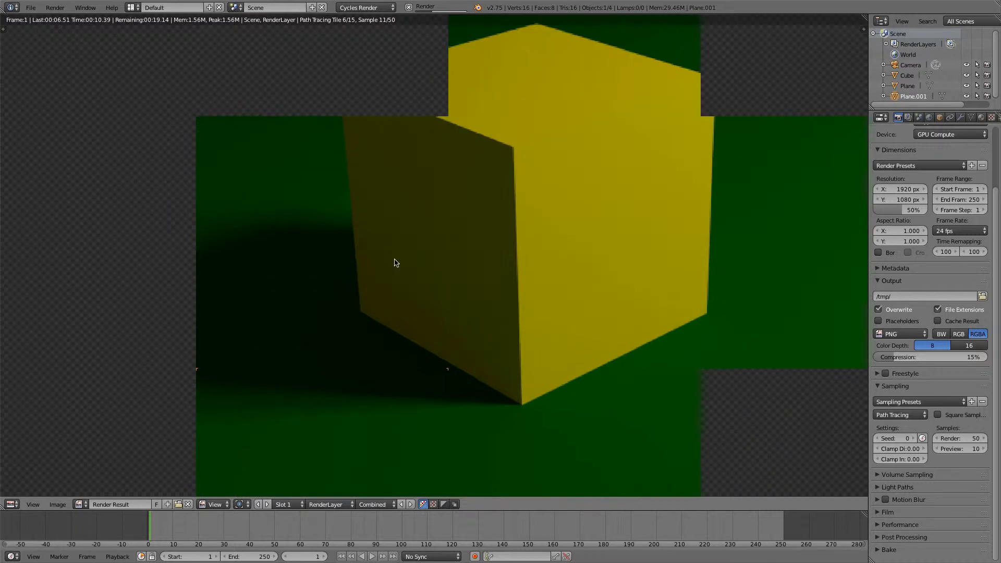
pyautogui.moveTo(458, 370); pyautogui.dragTo(642, 318, button='middle')
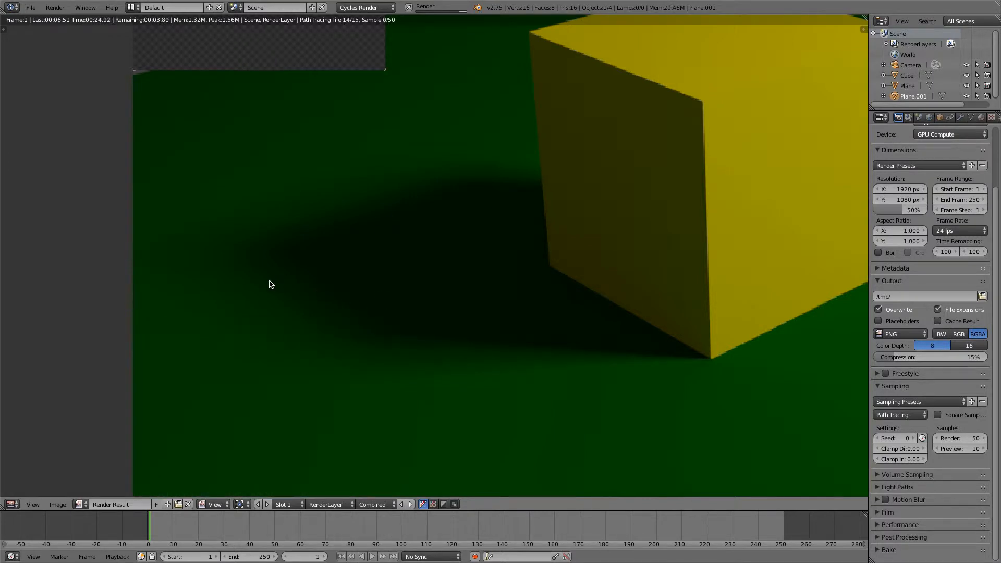
pyautogui.scroll(-5, 271, 282)
pyautogui.moveTo(395, 292); pyautogui.dragTo(393, 333, button='middle')
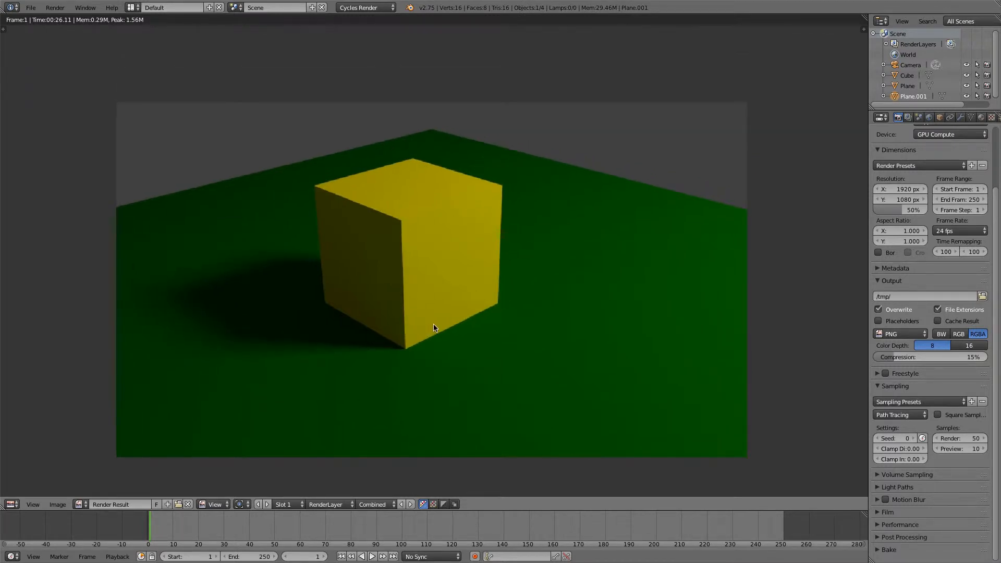
pyautogui.scroll(-1, 446, 327)
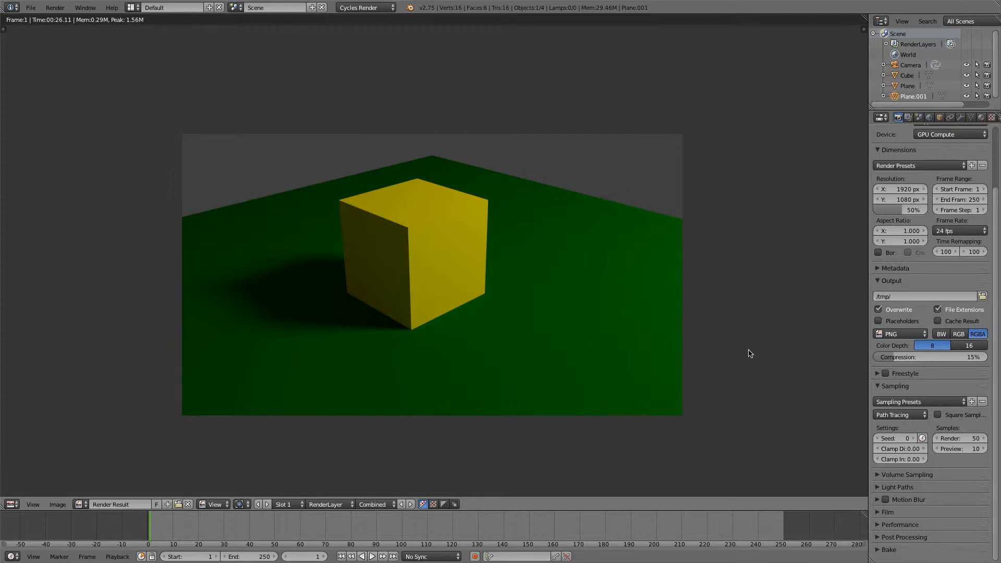
pyautogui.press('Escape')
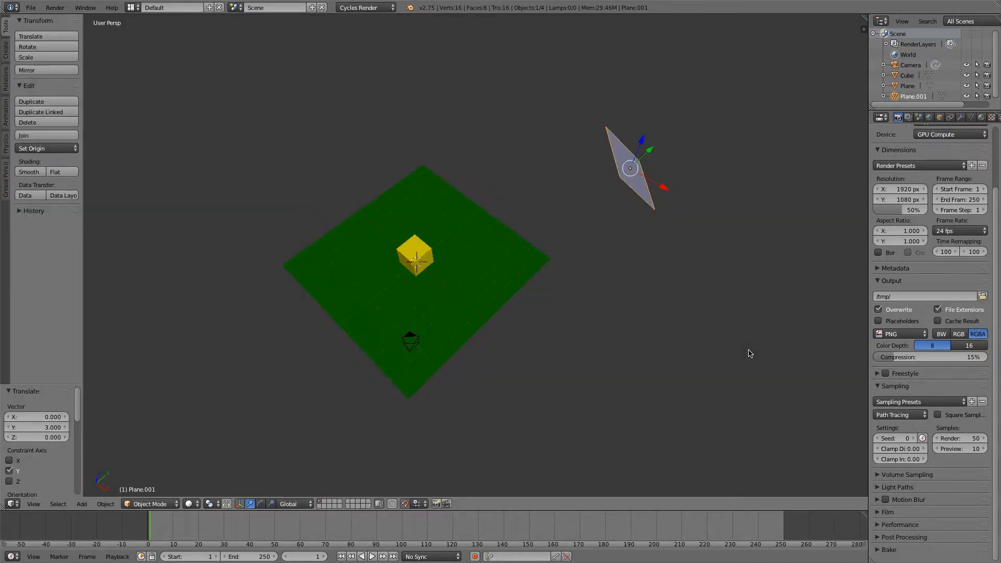
# Set the render samples to 500.
pyautogui.click(958, 438)
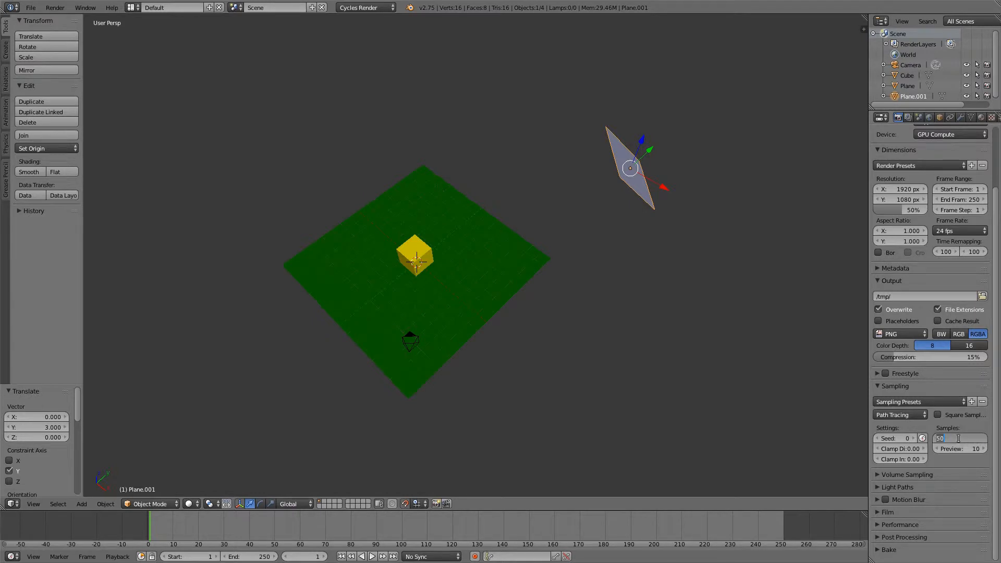
pyautogui.write('500')
pyautogui.press('Return')
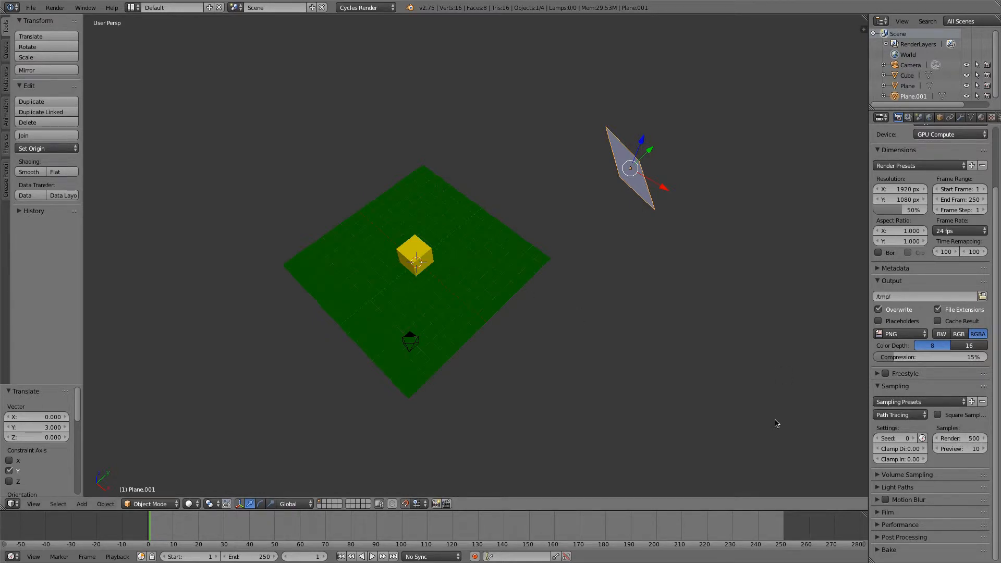
# Set the render samples to 300 and start rendering the scene.
pyautogui.click(956, 438)
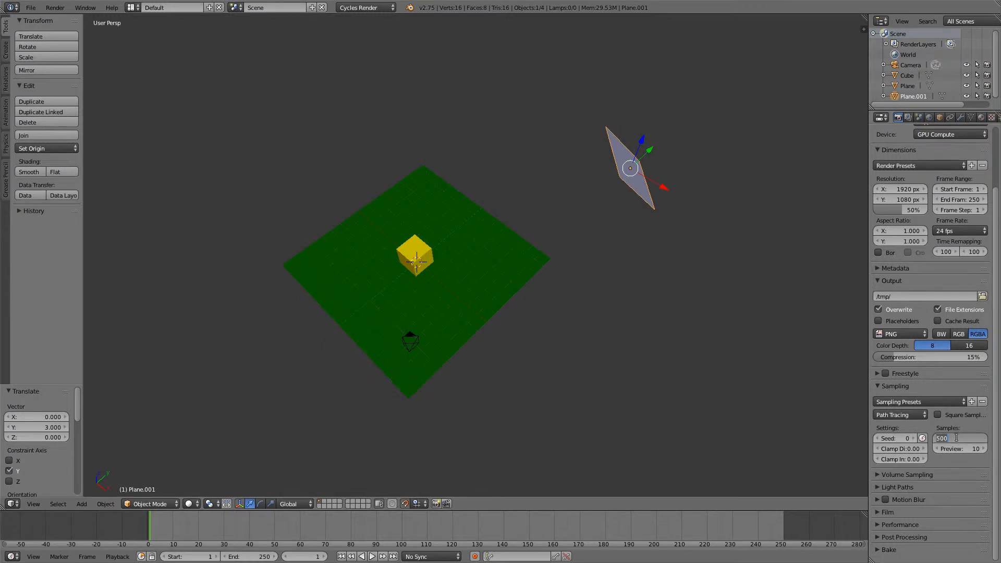
pyautogui.write('300')
pyautogui.press('Return')
pyautogui.press('F12')
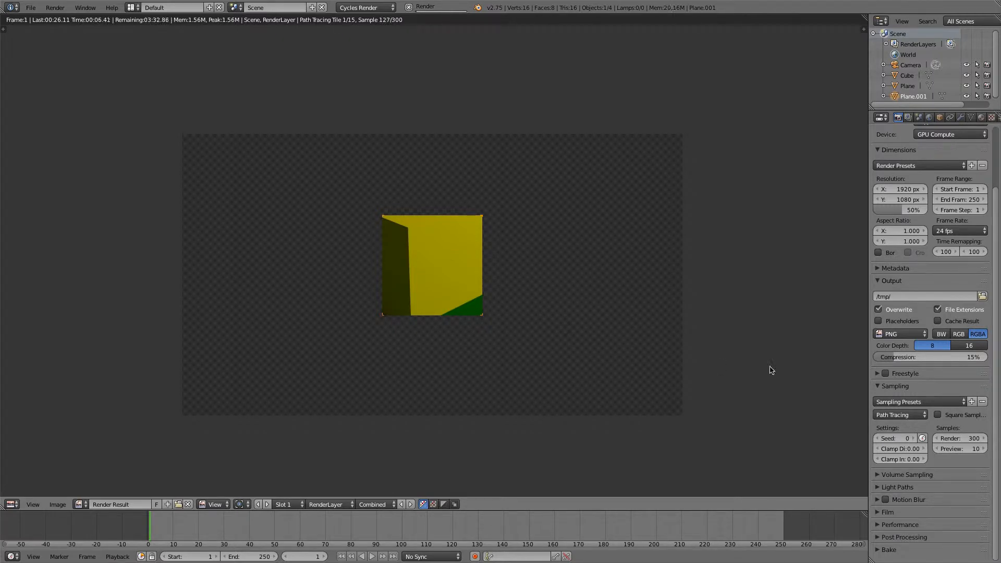
# Examine the edges and faces of the cube closely in the first tiles of the 300-sample render.
pyautogui.scroll(5, 439, 298)
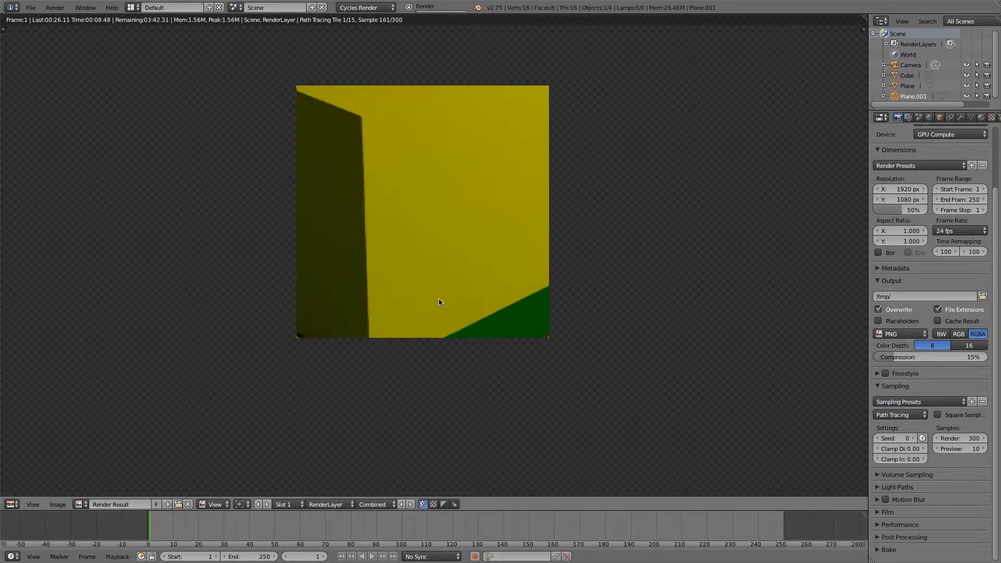
pyautogui.moveTo(348, 116); pyautogui.dragTo(377, 320, button='middle')
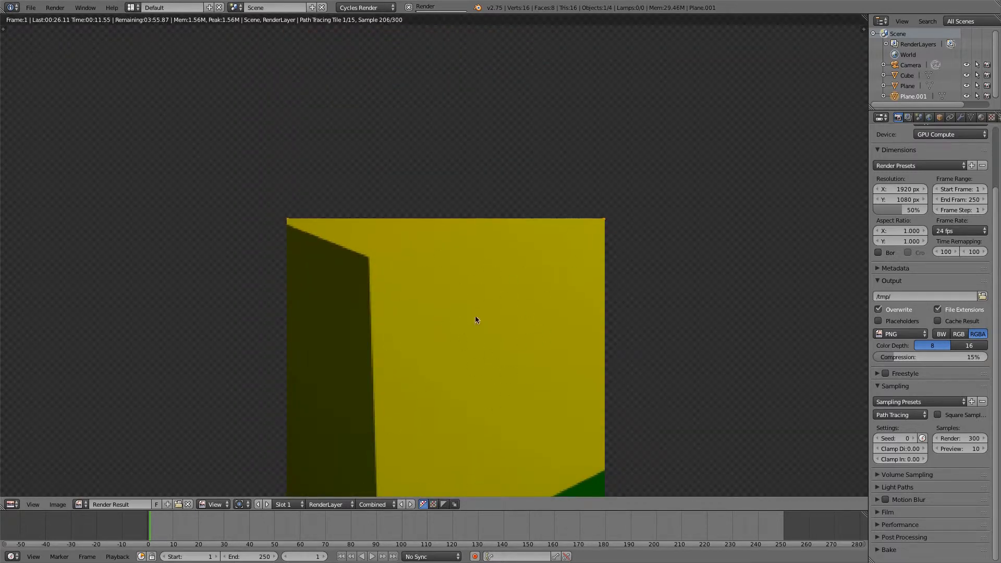
pyautogui.moveTo(396, 337); pyautogui.dragTo(464, 241, button='middle')
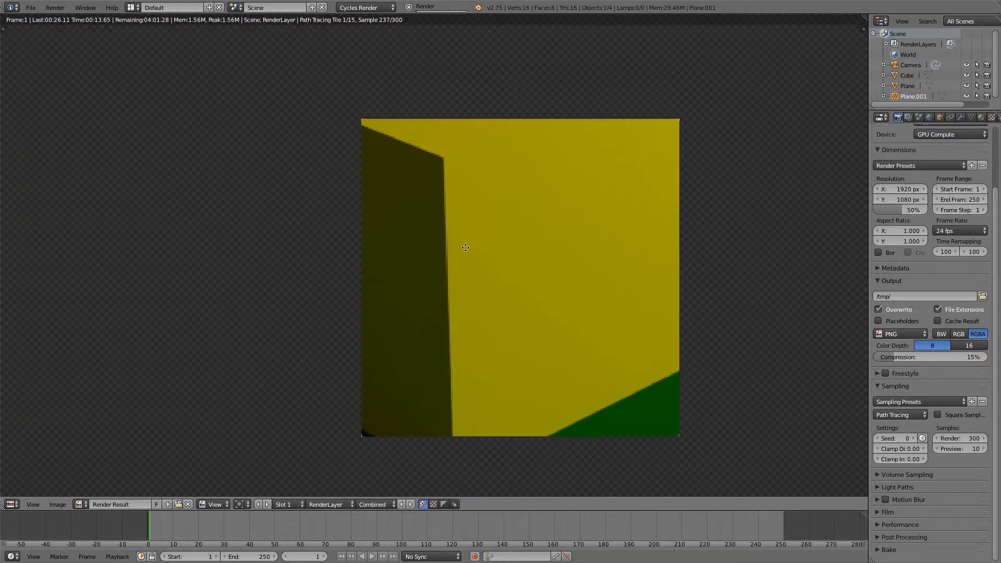
pyautogui.scroll(4, 405, 199)
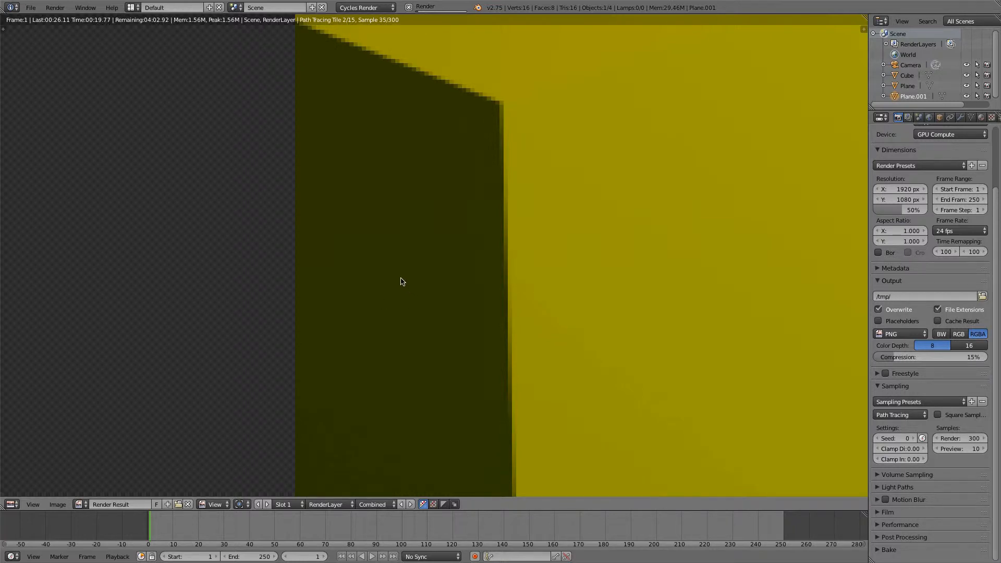
pyautogui.scroll(-8, 400, 277)
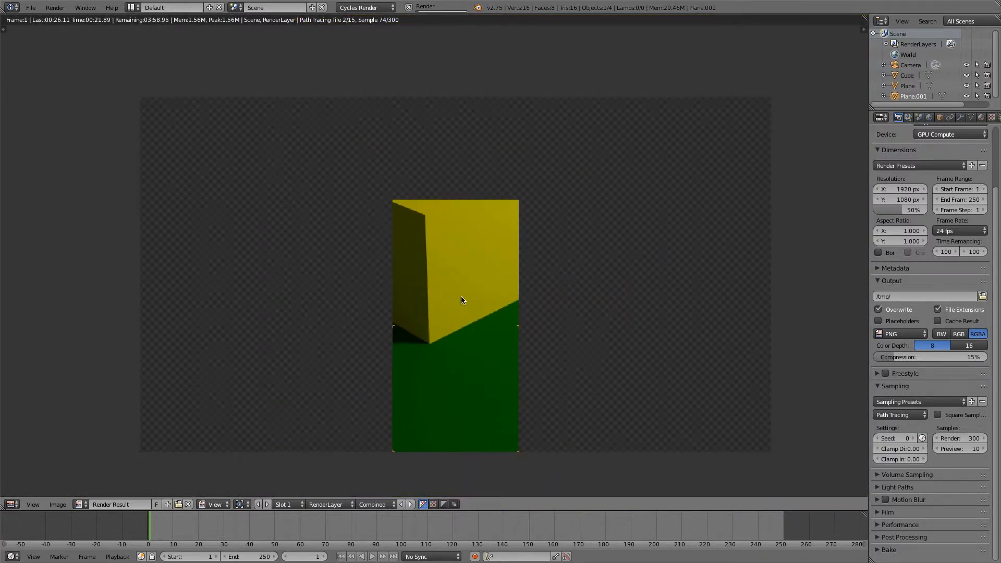
pyautogui.scroll(-1, 459, 297)
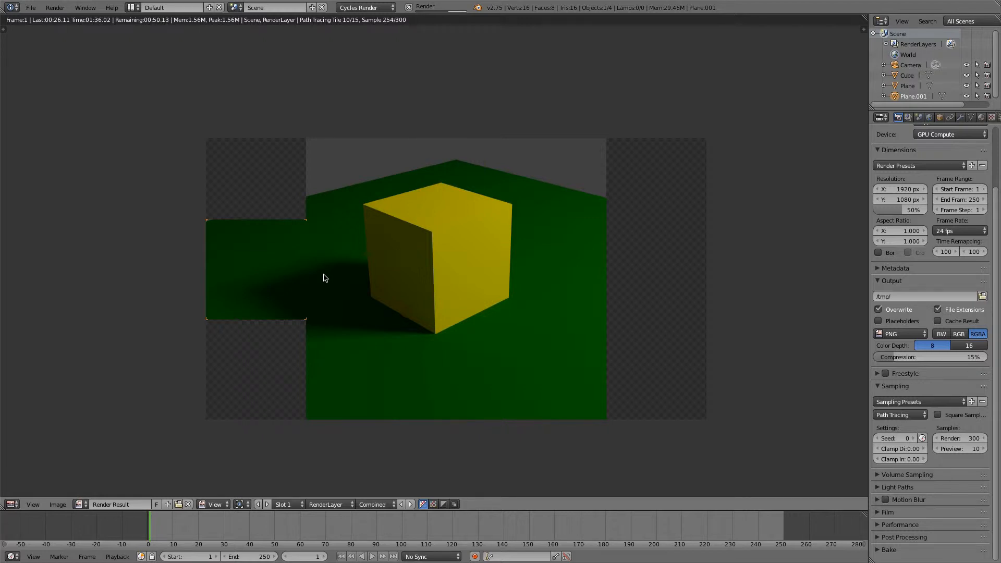
# Examine the cube's shadow and the whole image as the 300-sample render progresses, and leave the render.
pyautogui.scroll(7, 313, 328)
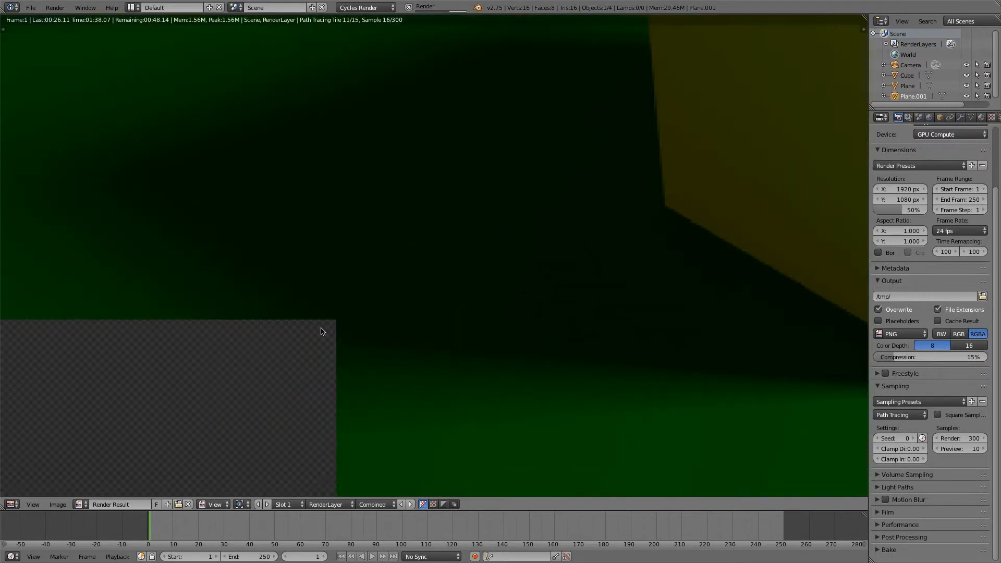
pyautogui.moveTo(473, 380); pyautogui.dragTo(311, 323, button='middle')
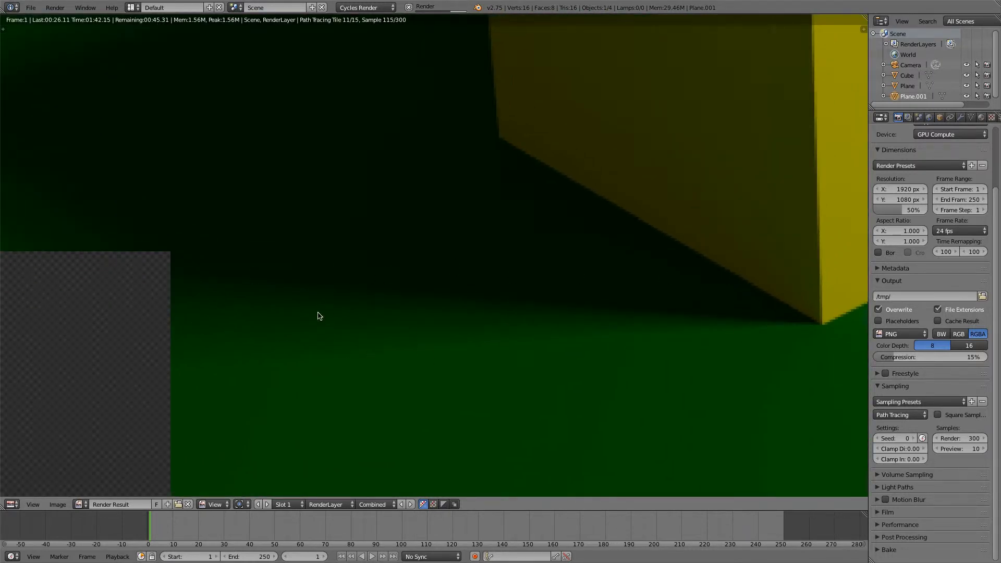
pyautogui.scroll(-7, 295, 307)
pyautogui.scroll(1, 292, 306)
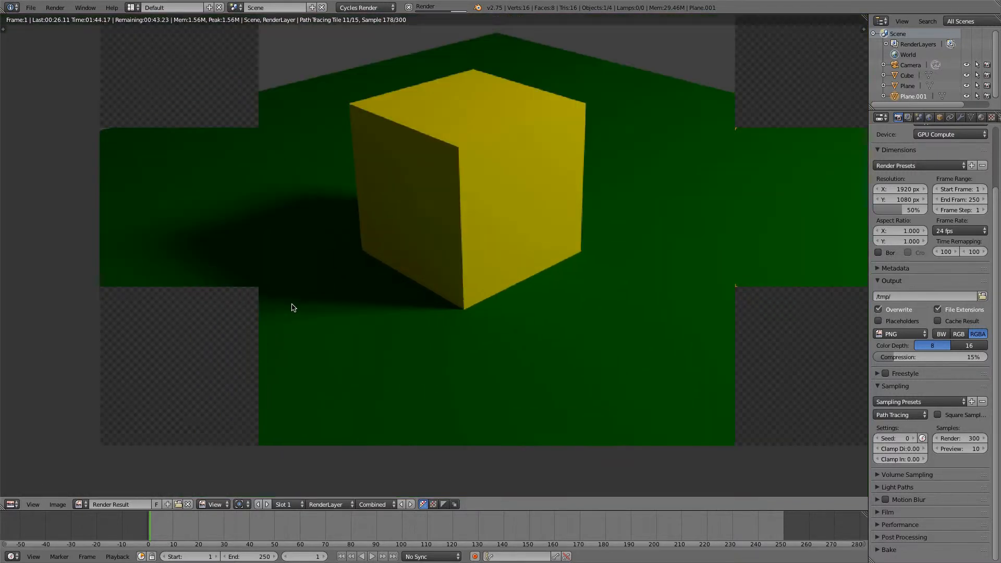
pyautogui.moveTo(505, 185); pyautogui.dragTo(473, 248, button='middle')
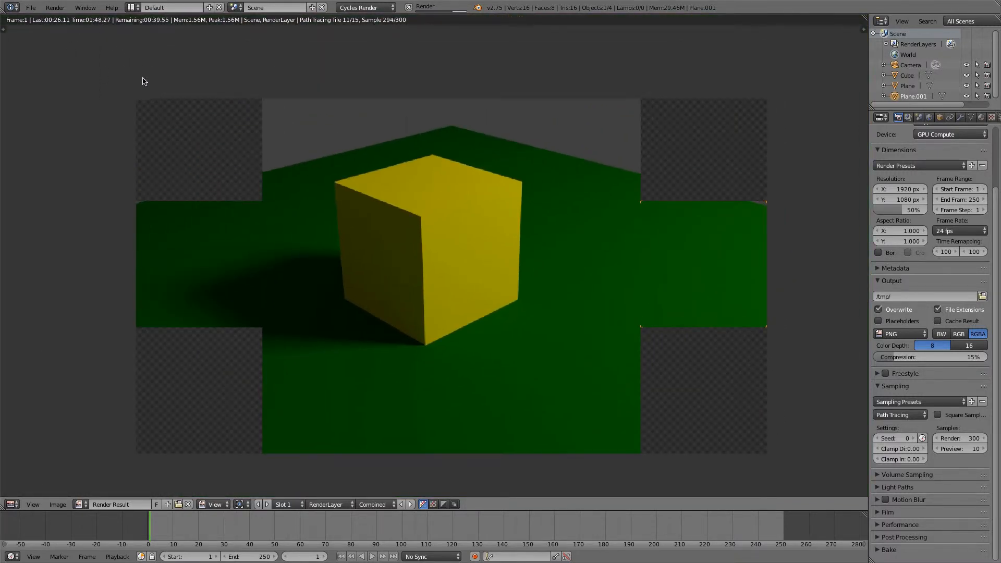
pyautogui.moveTo(418, 224); pyautogui.dragTo(410, 221, button='middle')
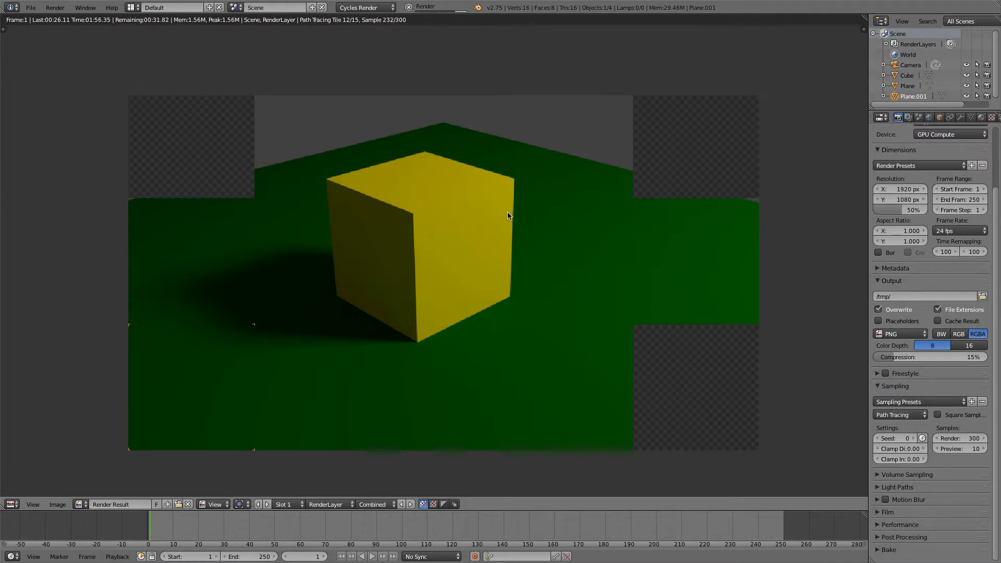
pyautogui.scroll(-1, 509, 217)
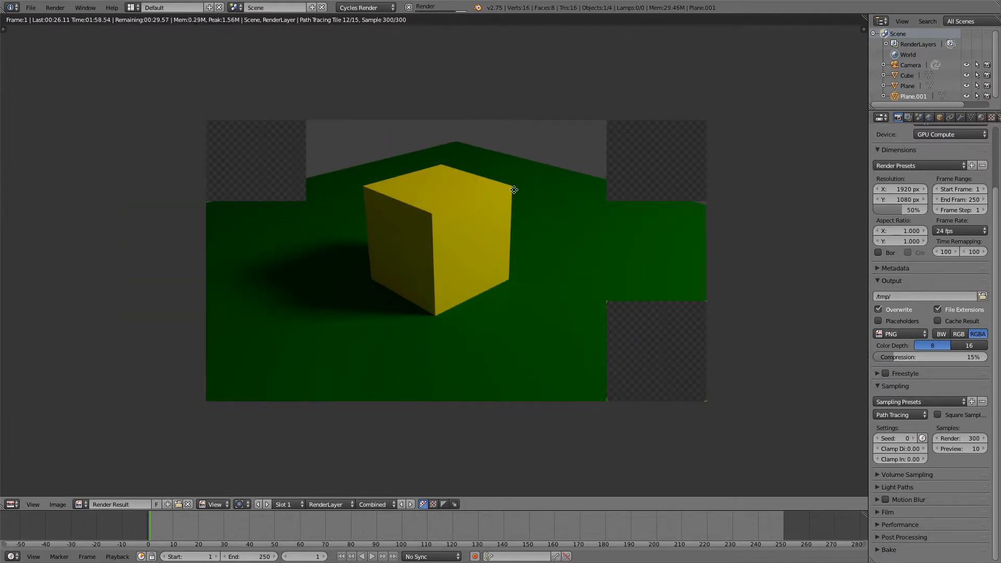
pyautogui.moveTo(516, 194); pyautogui.dragTo(512, 198, button='middle')
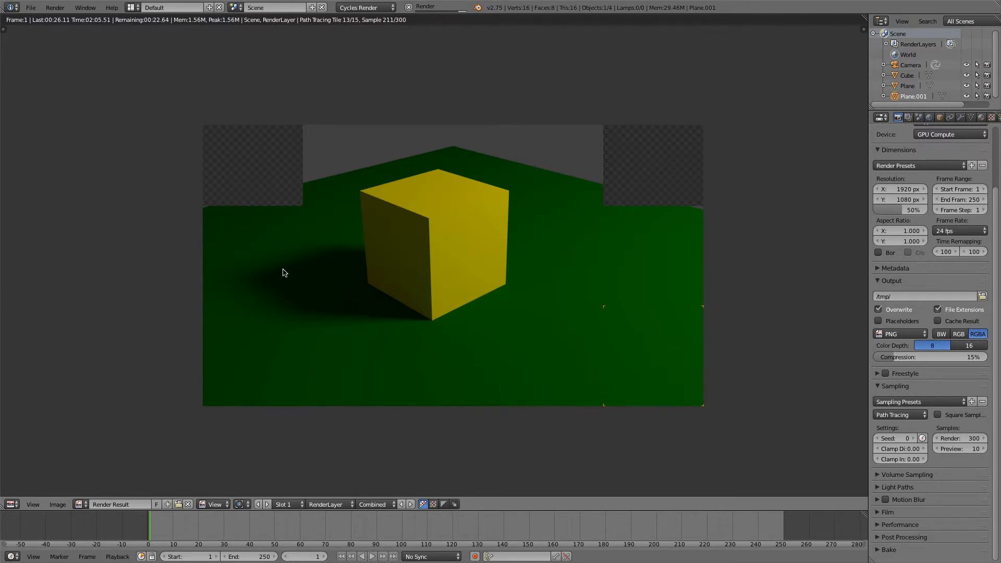
pyautogui.press('Escape')
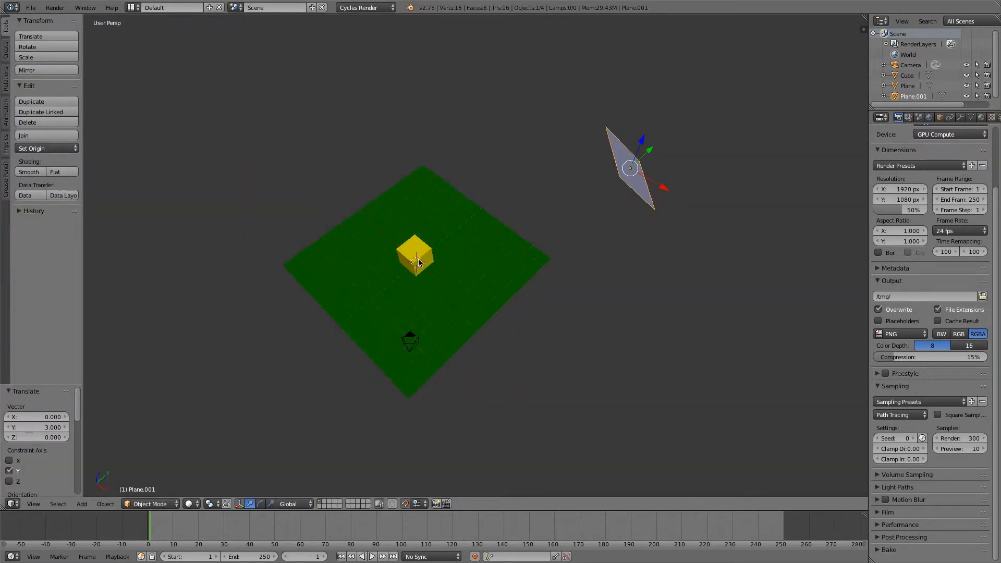
# Switch the render engine to Blender Render and show the material settings of the cube.
pyautogui.click(373, 8)
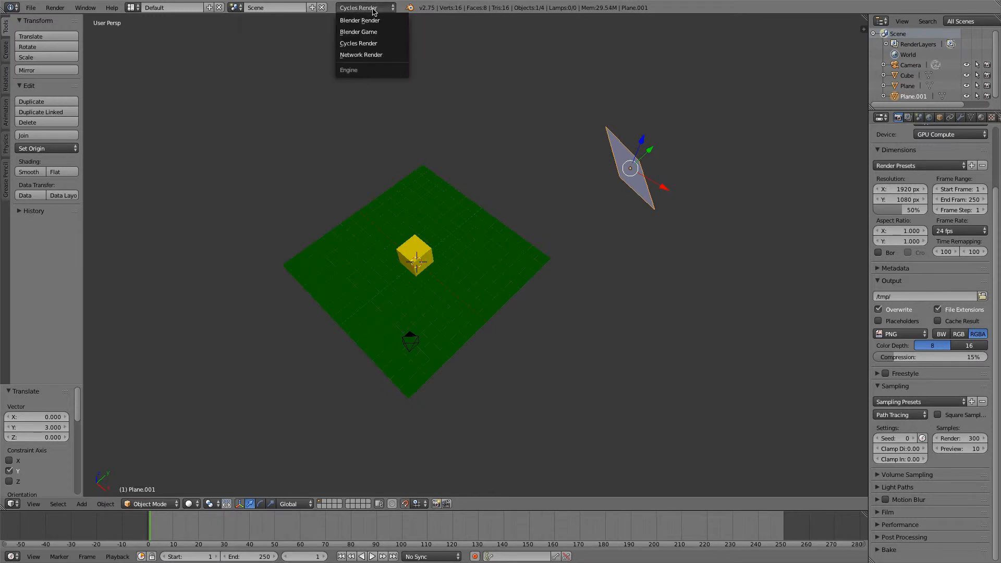
pyautogui.click(371, 20)
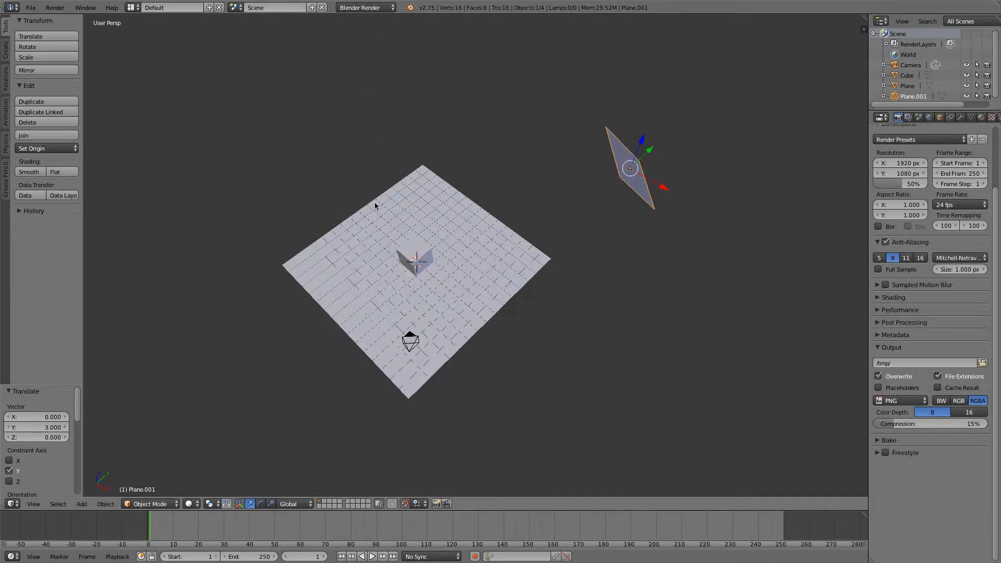
pyautogui.rightClick(405, 255)
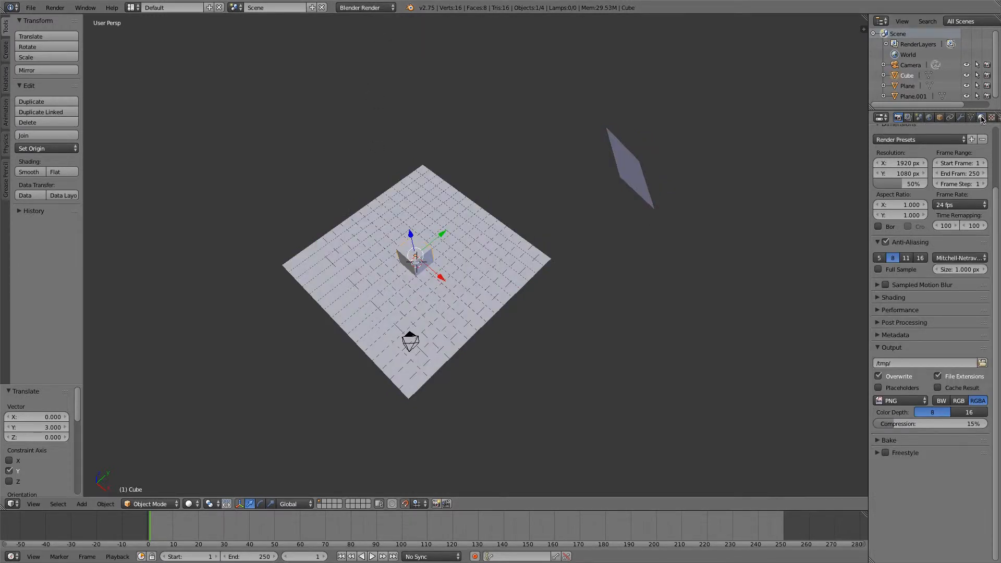
pyautogui.click(982, 118)
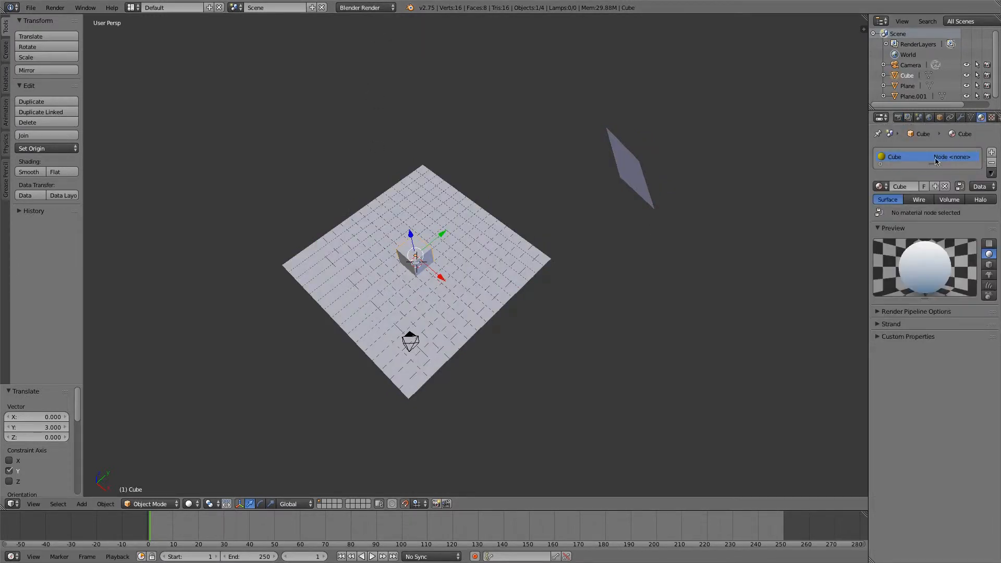
# Unlink the cube's node-based material and give the cube a new standard material.
pyautogui.click(879, 312)
pyautogui.click(878, 312)
pyautogui.click(936, 186)
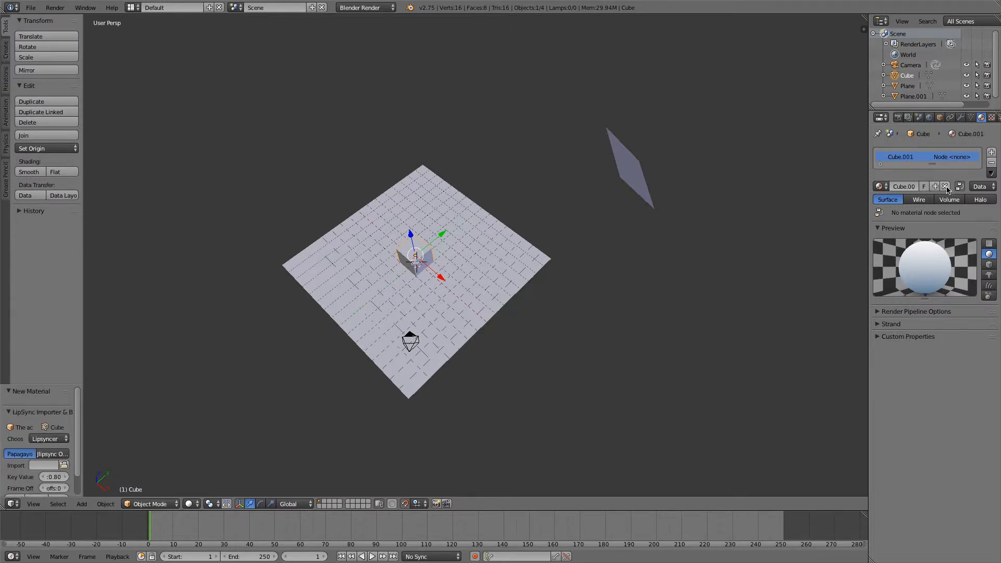
pyautogui.click(945, 186)
pyautogui.click(897, 188)
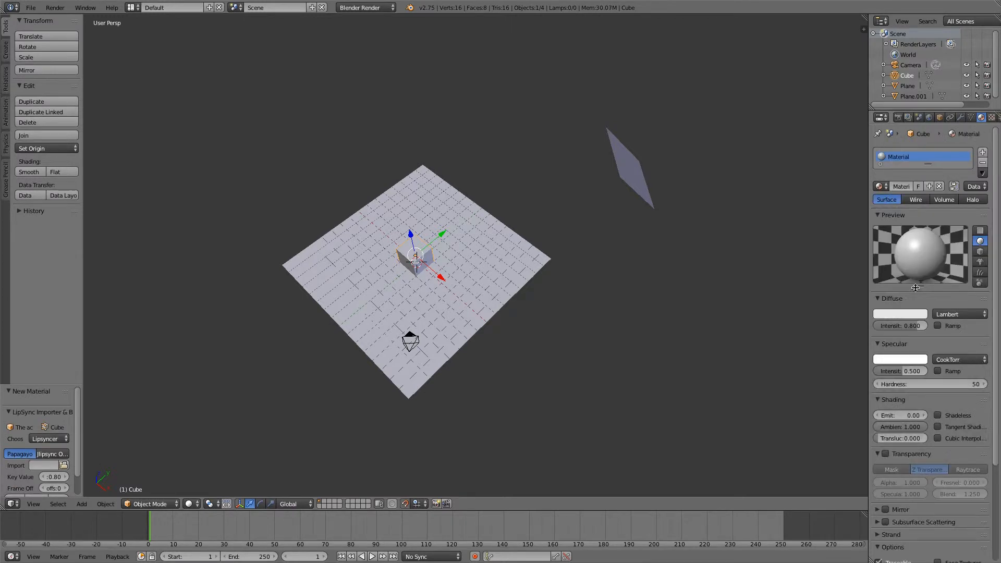
# Set the diffuse colour of the cube's new material to yellow.
pyautogui.click(901, 314)
pyautogui.click(841, 234)
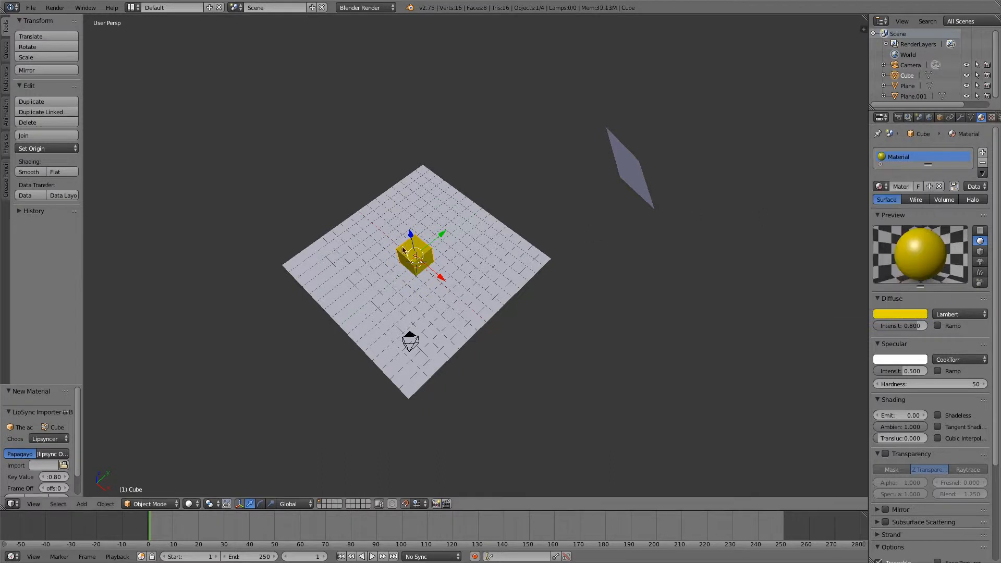
# Replace the ground plane's node-based material with a new standard material in dark green, RGB 0.004, 0.091, 0.000.
pyautogui.rightClick(513, 265)
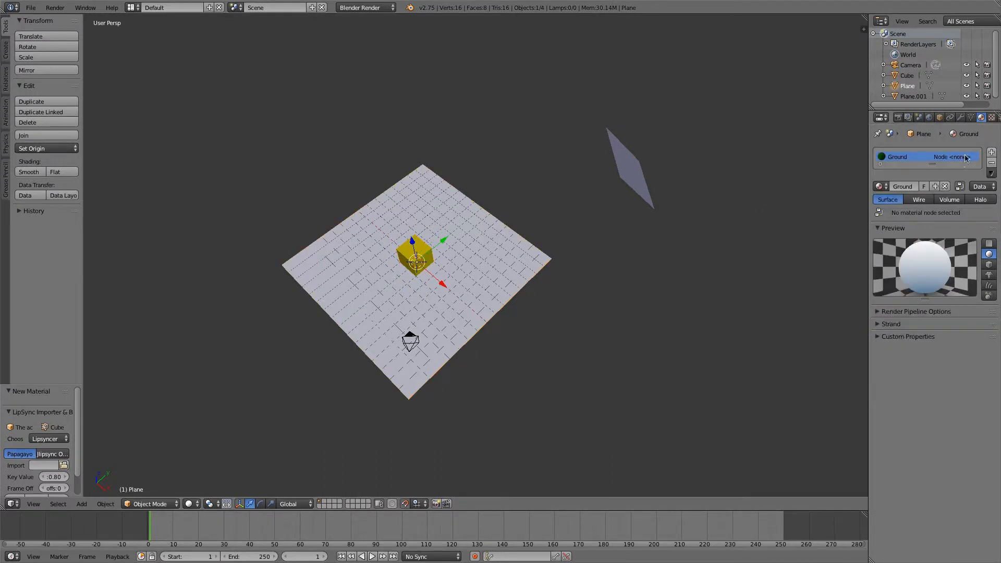
pyautogui.click(945, 186)
pyautogui.click(922, 187)
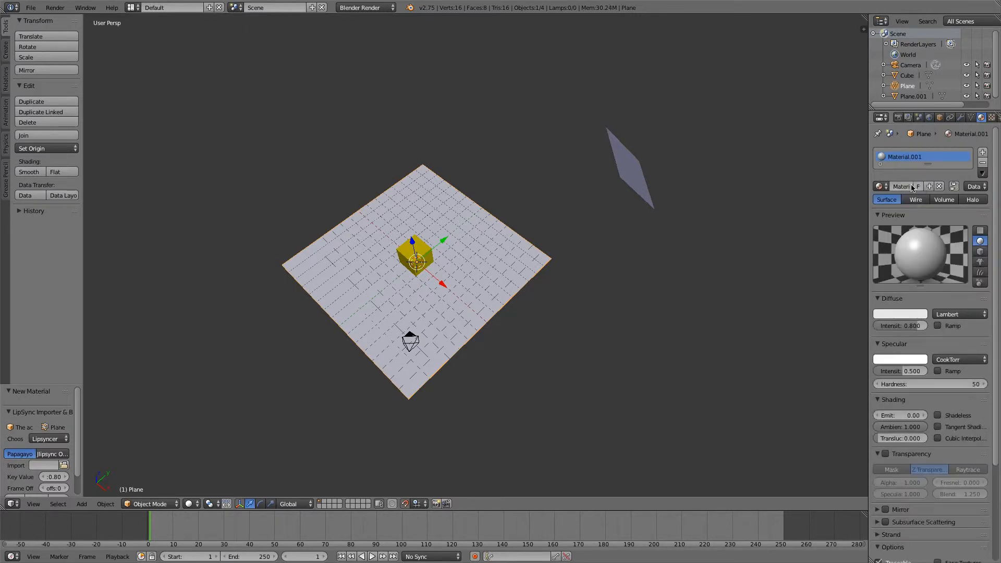
pyautogui.click(907, 316)
pyautogui.moveTo(869, 204); pyautogui.dragTo(837, 198)
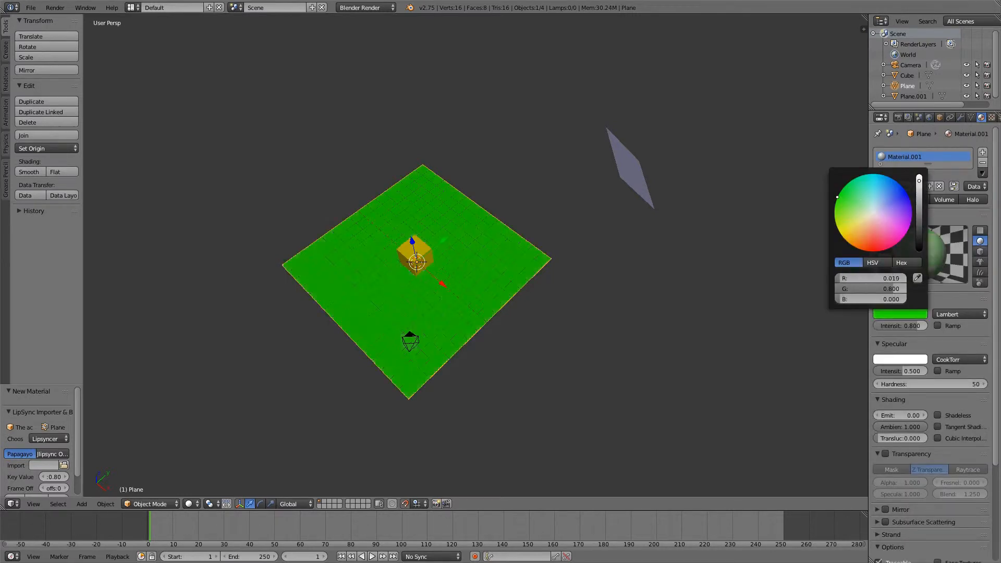
pyautogui.moveTo(918, 206)
pyautogui.mouseDown()
pyautogui.moveTo(918, 242)
pyautogui.moveTo(918, 209)
pyautogui.mouseUp()
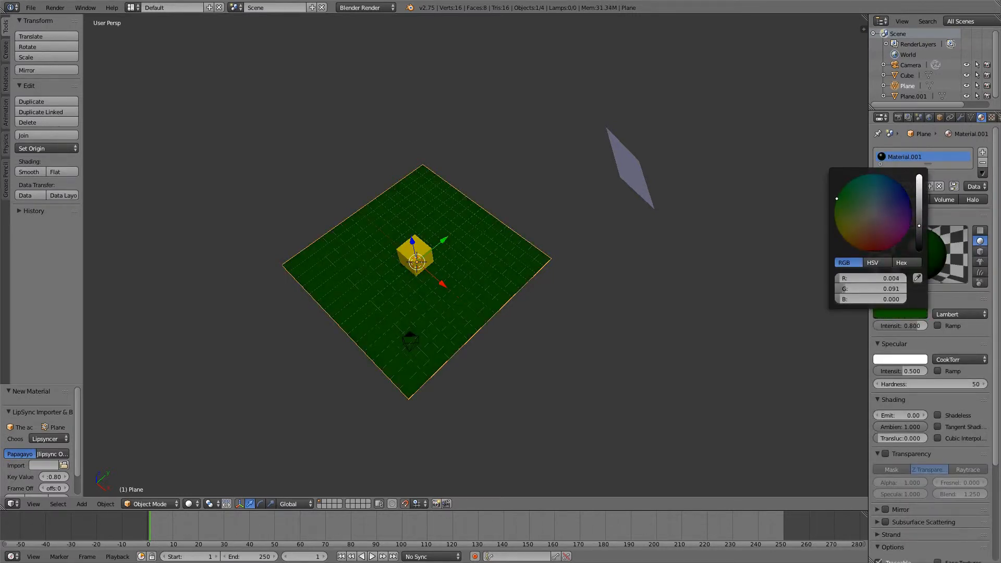
# Move the tilted lamp plane to the second layer.
pyautogui.rightClick(630, 171)
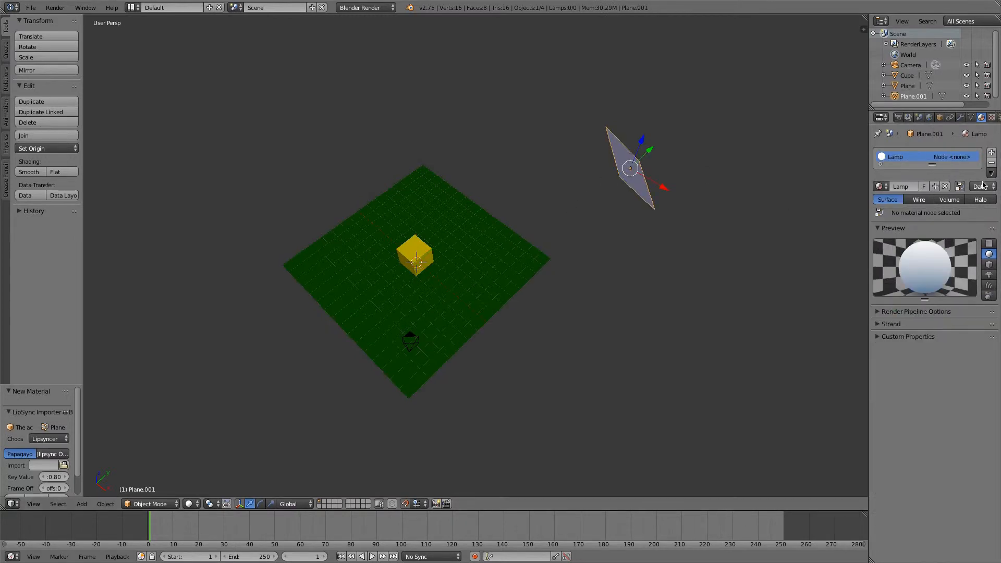
pyautogui.moveTo(564, 182); pyautogui.dragTo(543, 167, button='middle')
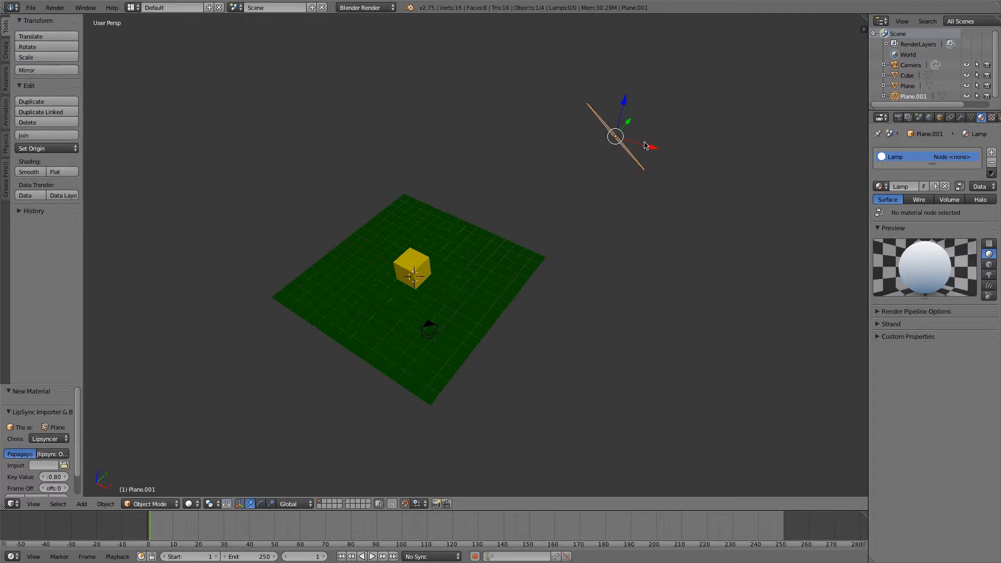
pyautogui.press('h')
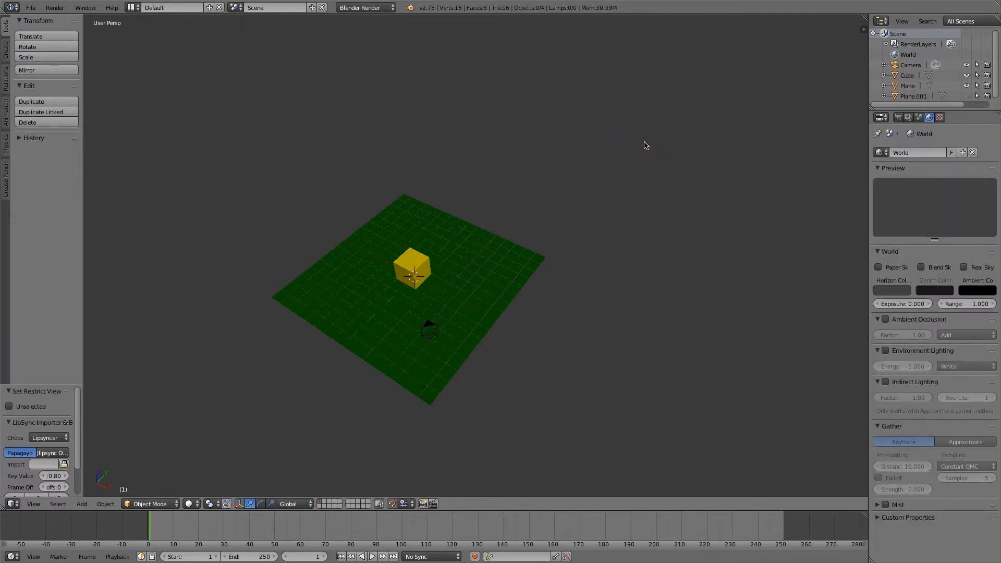
pyautogui.hotkey('alt', 'h')
pyautogui.press('m')
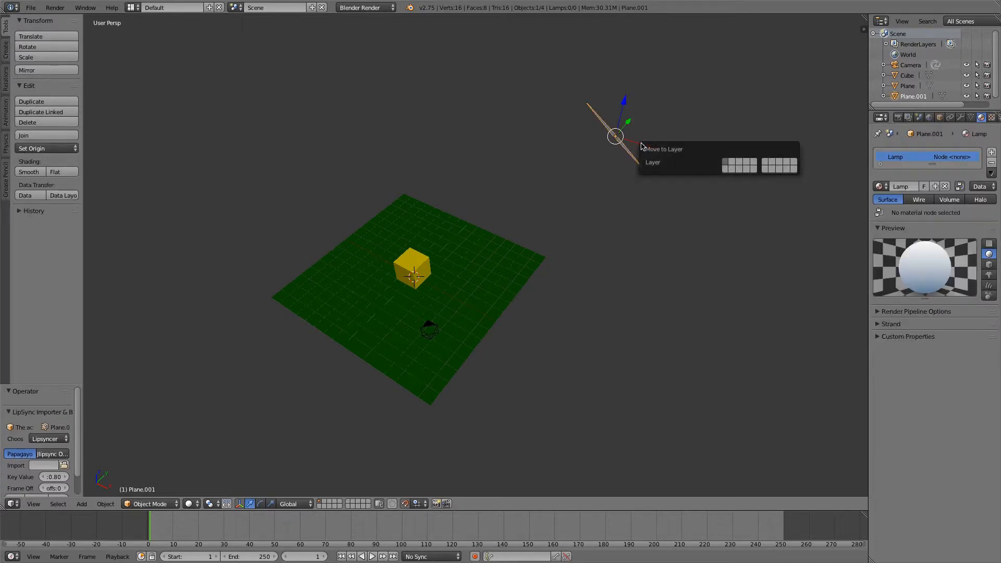
pyautogui.click(733, 162)
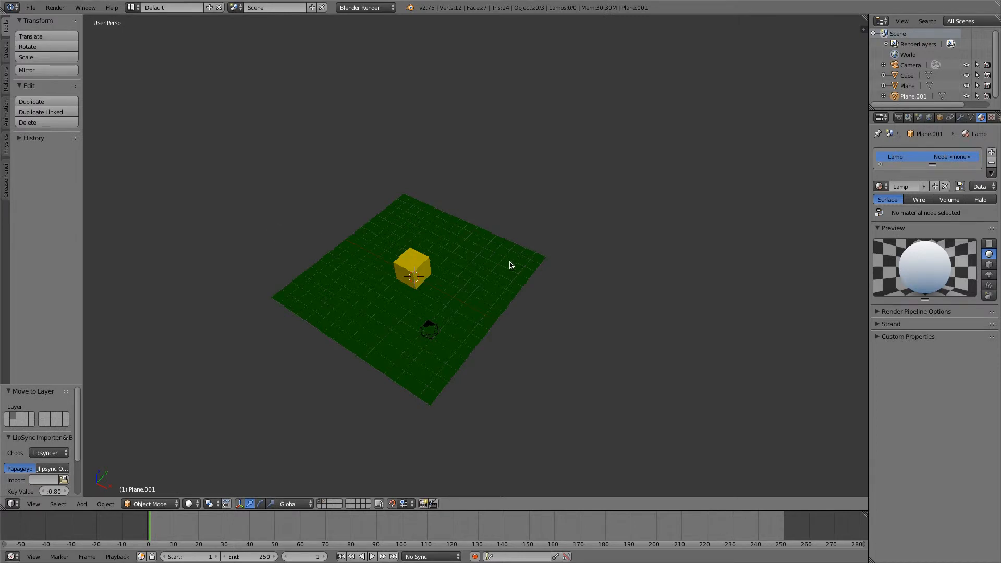
# Add a Sun lamp and place it high beside the floor, moved 12 units along X.
pyautogui.hotkey('shift', 'a')
pyautogui.moveTo(470, 274)
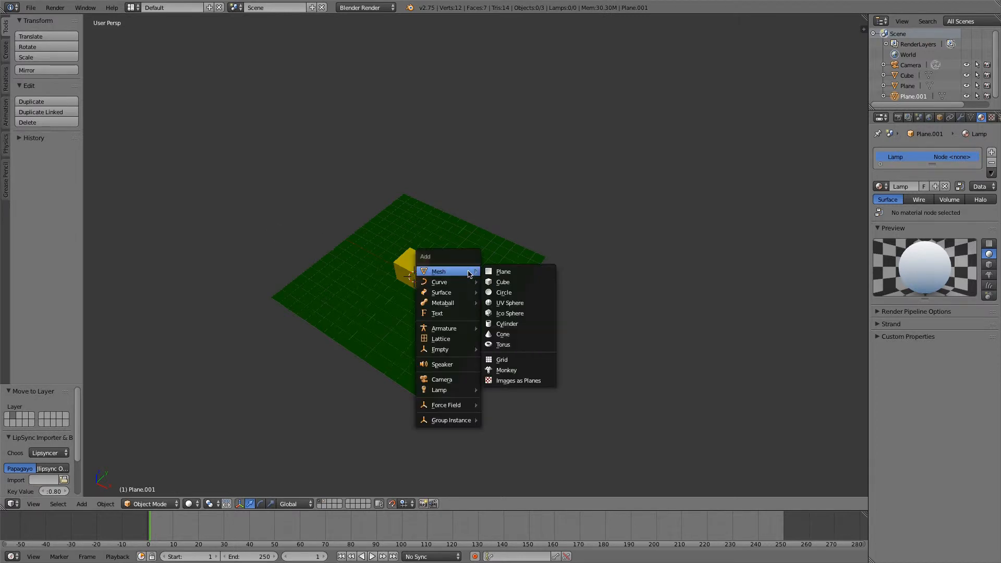
pyautogui.moveTo(461, 390)
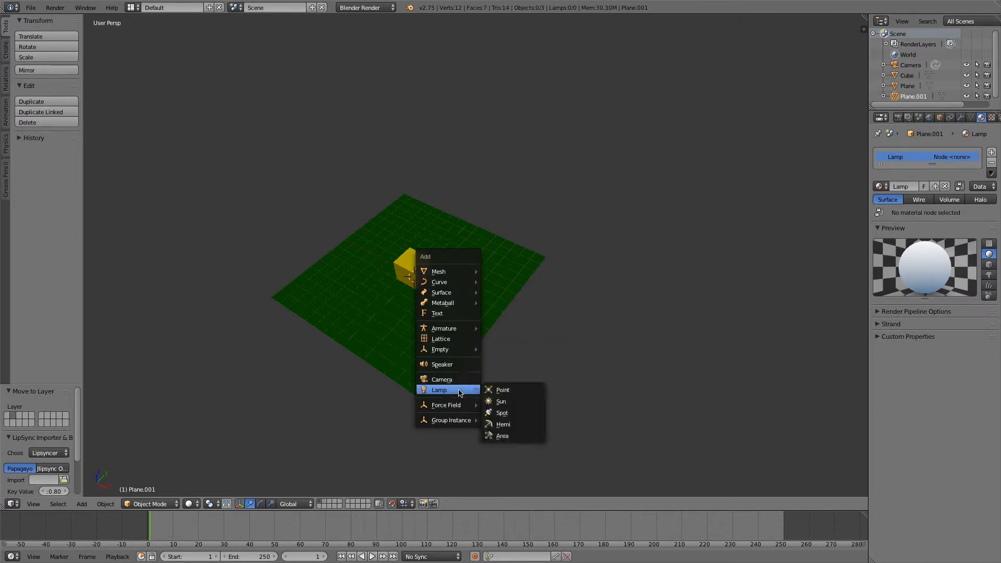
pyautogui.click(516, 401)
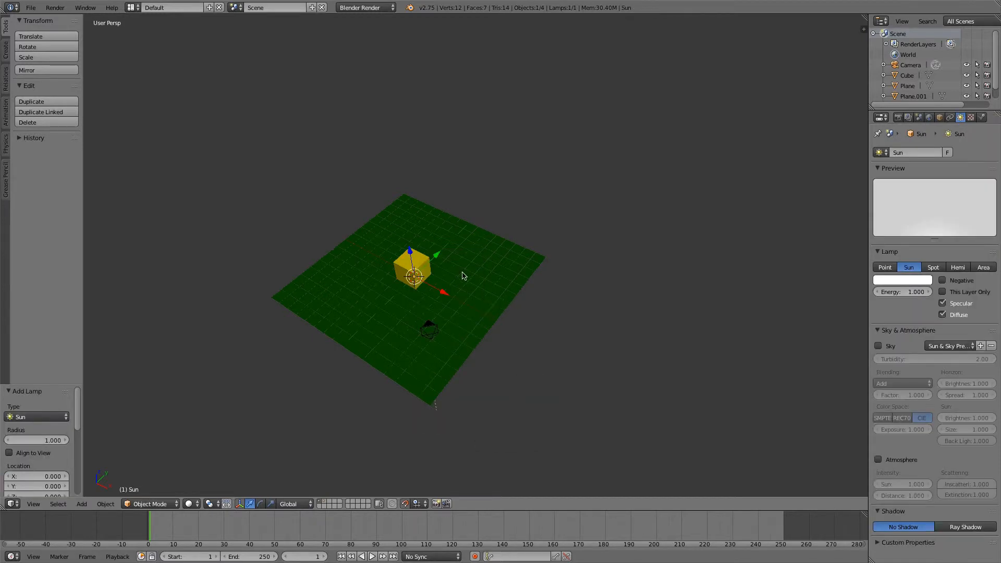
pyautogui.moveTo(407, 254); pyautogui.dragTo(764, 179)
# Aim the Sun lamp at the cube by rotating it -45° about global X and -45° about global Z.
pyautogui.press('r')
pyautogui.press('x')
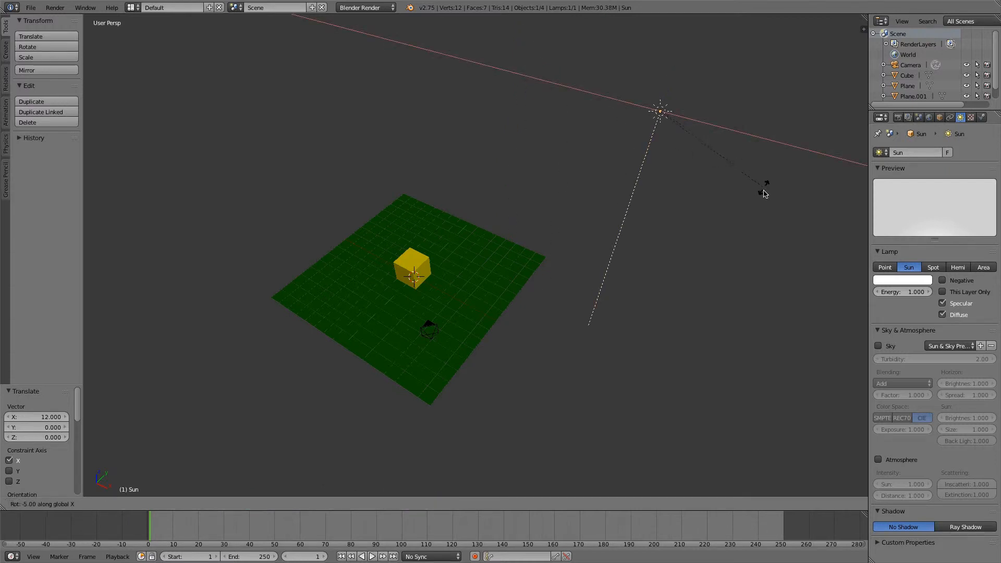
pyautogui.click(701, 277)
pyautogui.press('r')
pyautogui.press('z')
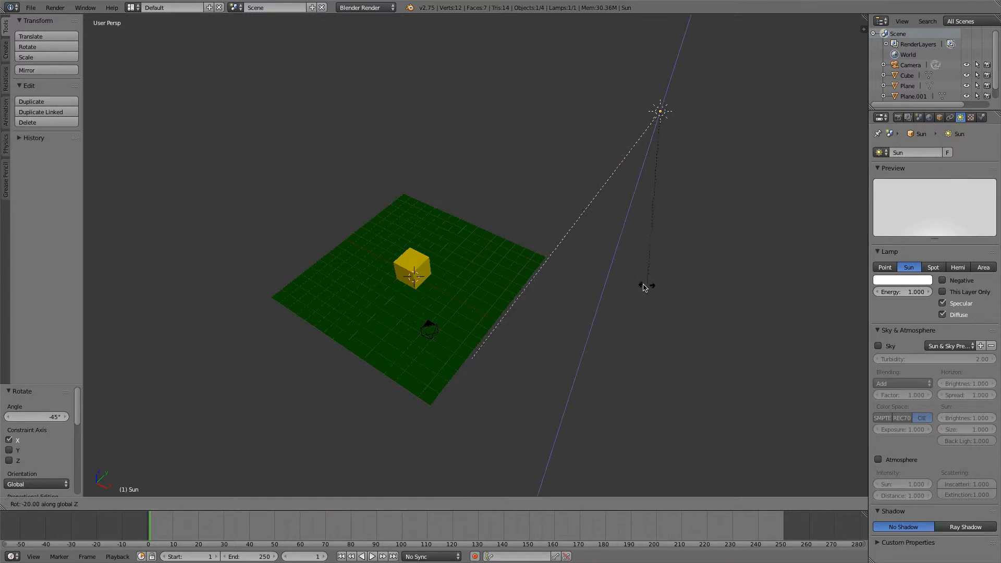
pyautogui.click(560, 269)
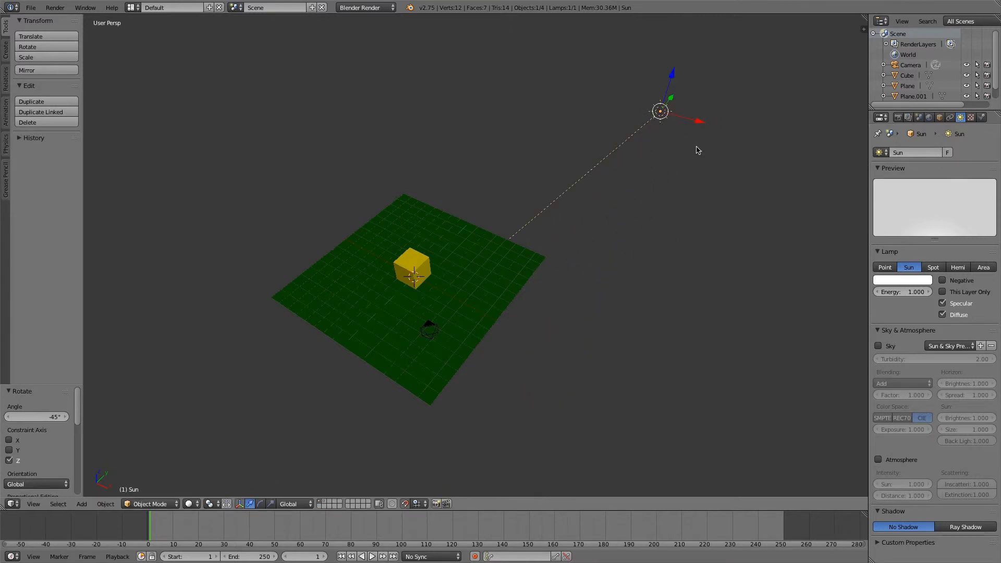
pyautogui.moveTo(698, 150)
pyautogui.mouseDown(button='middle')
pyautogui.moveTo(547, 212)
pyautogui.moveTo(559, 132)
pyautogui.moveTo(568, 127)
pyautogui.moveTo(588, 163)
pyautogui.moveTo(706, 153)
pyautogui.mouseUp(button='middle')
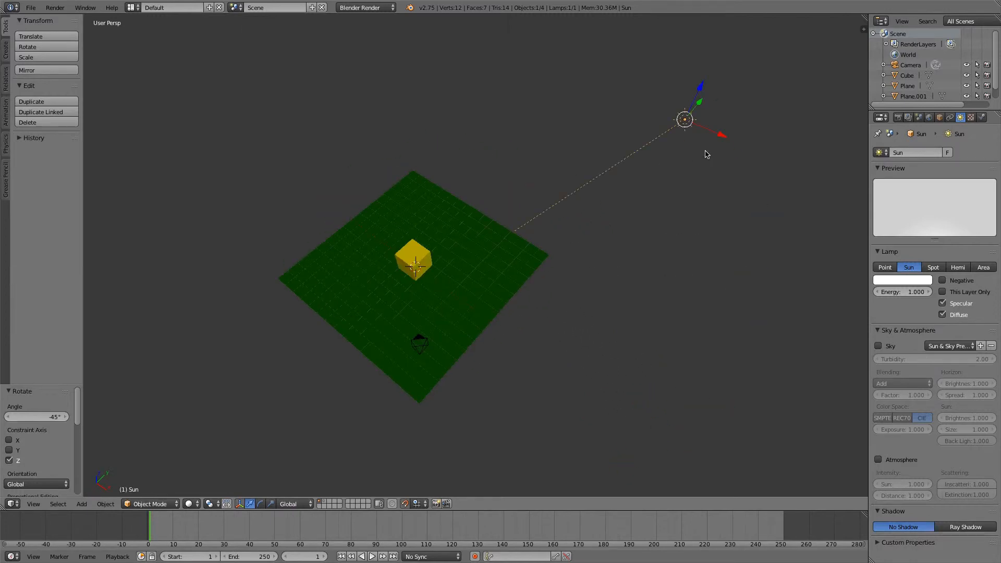
# Render the sunlit scene in Blender Render, examine the image and leave the render.
pyautogui.click(898, 118)
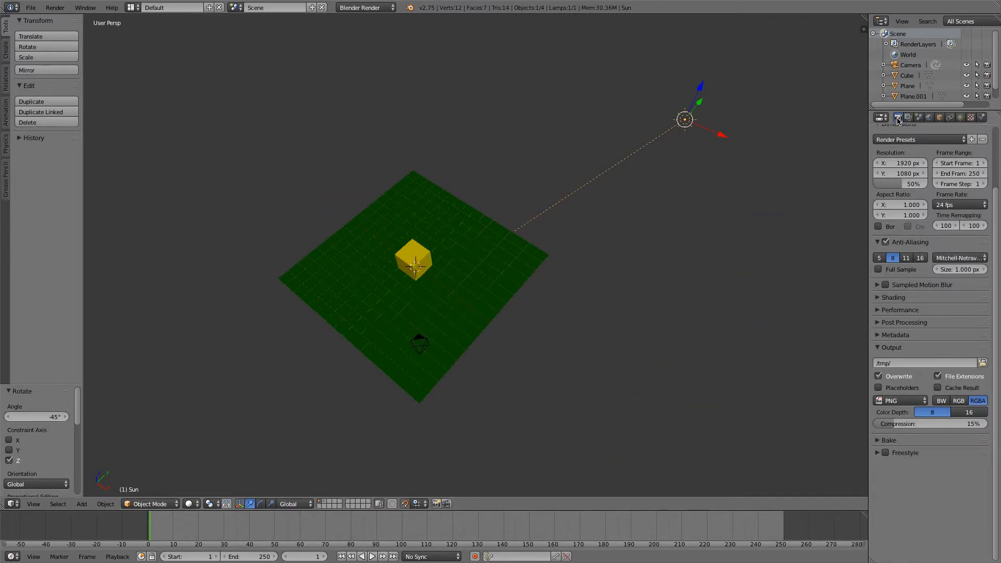
pyautogui.scroll(3, 931, 228)
pyautogui.press('F12')
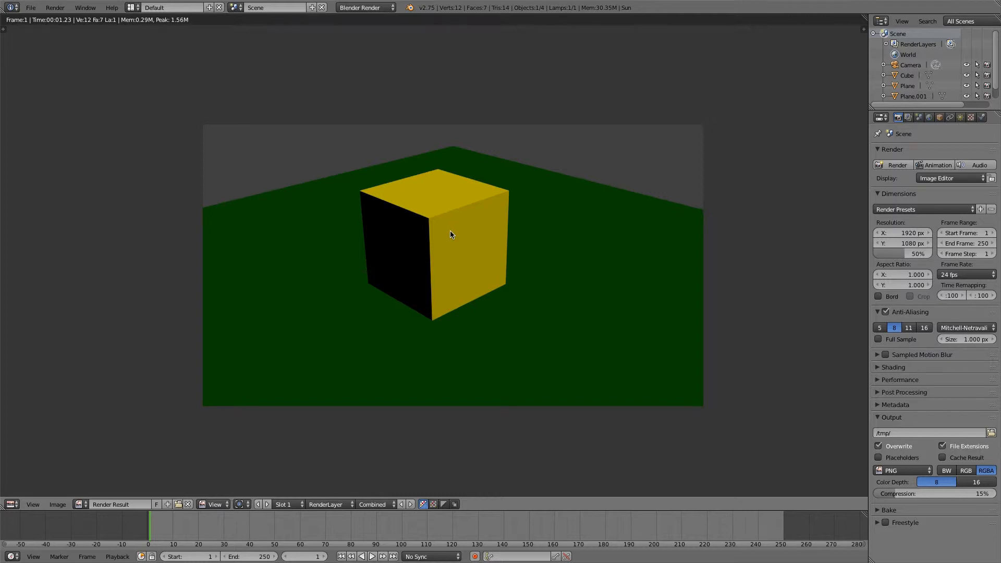
pyautogui.press('Escape')
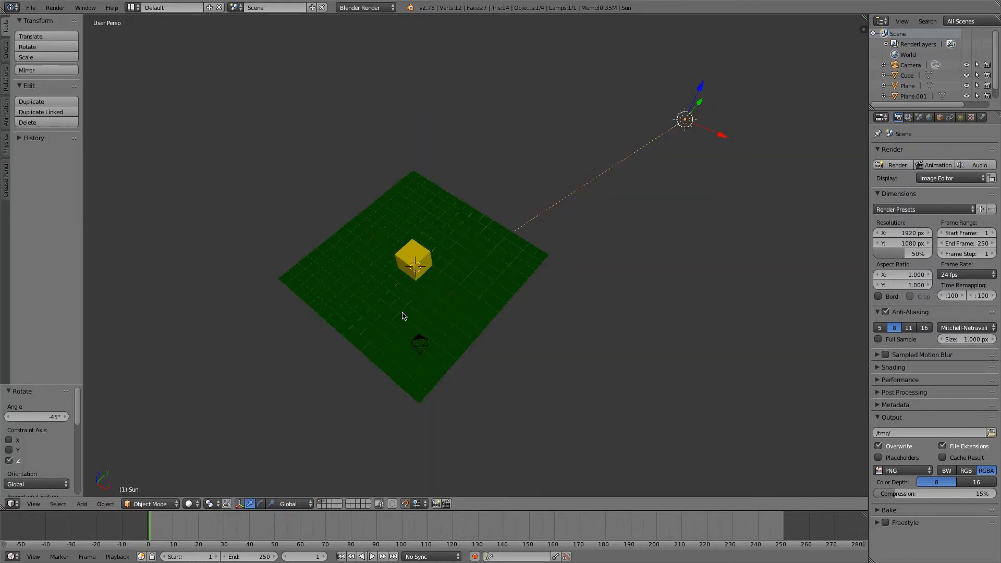
# Examine the shadow options in the materials of the cube and the ground plane.
pyautogui.rightClick(354, 276)
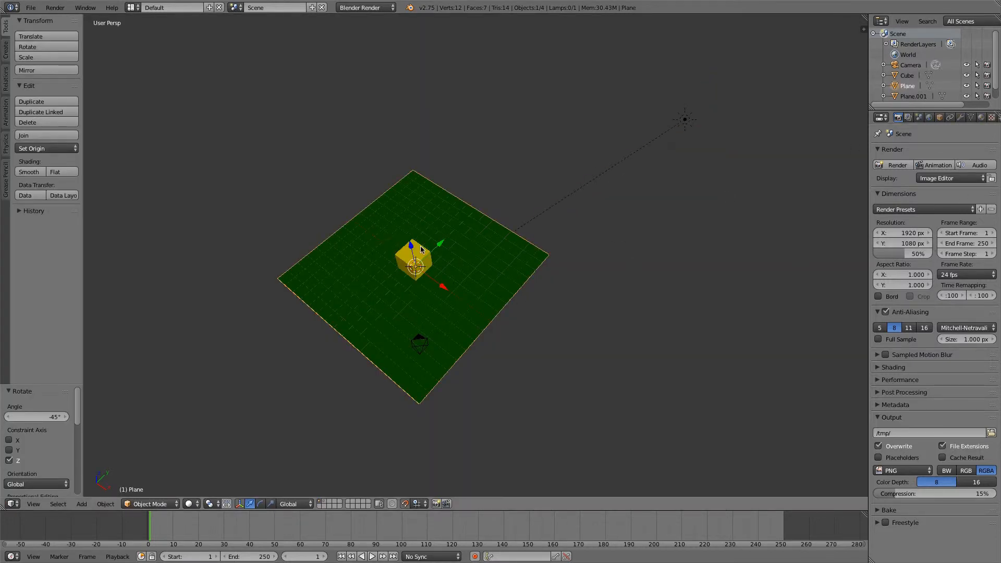
pyautogui.rightClick(423, 249)
pyautogui.click(980, 117)
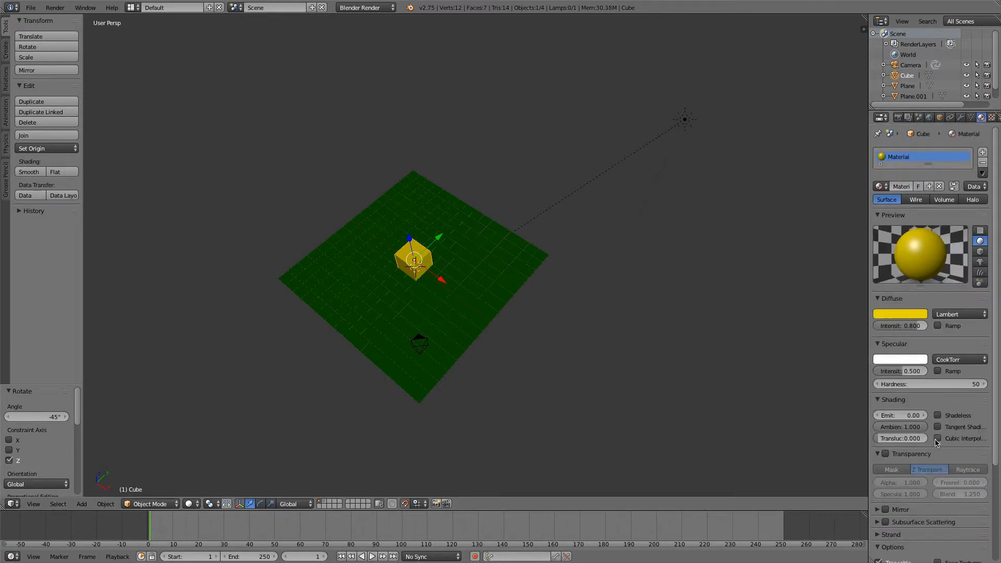
pyautogui.scroll(-5, 937, 450)
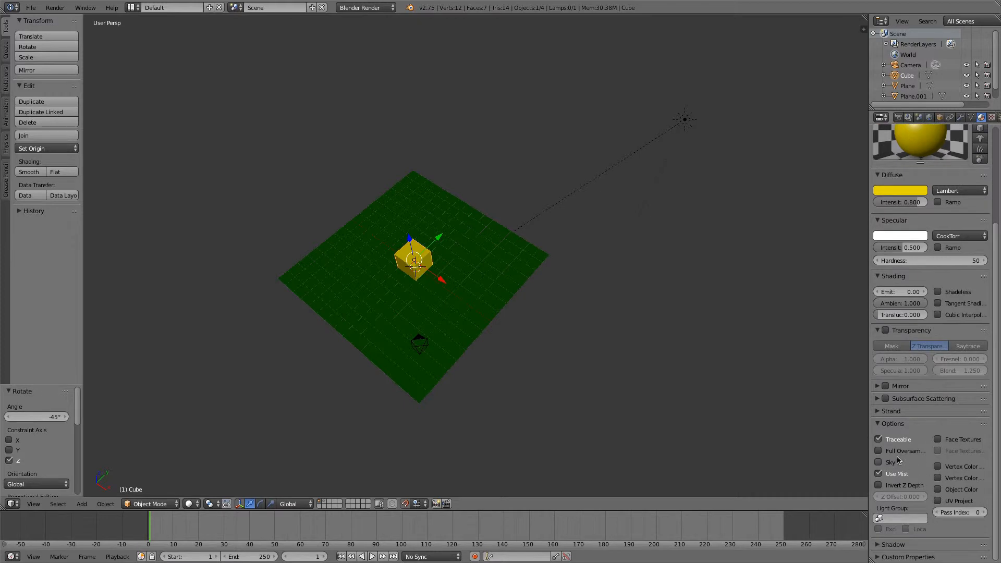
pyautogui.click(892, 544)
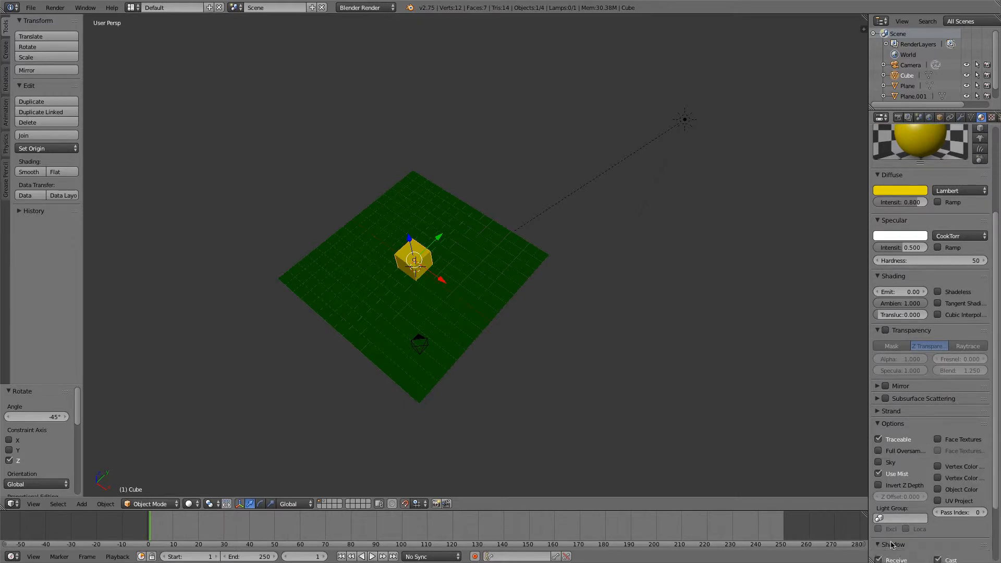
pyautogui.scroll(-3, 932, 522)
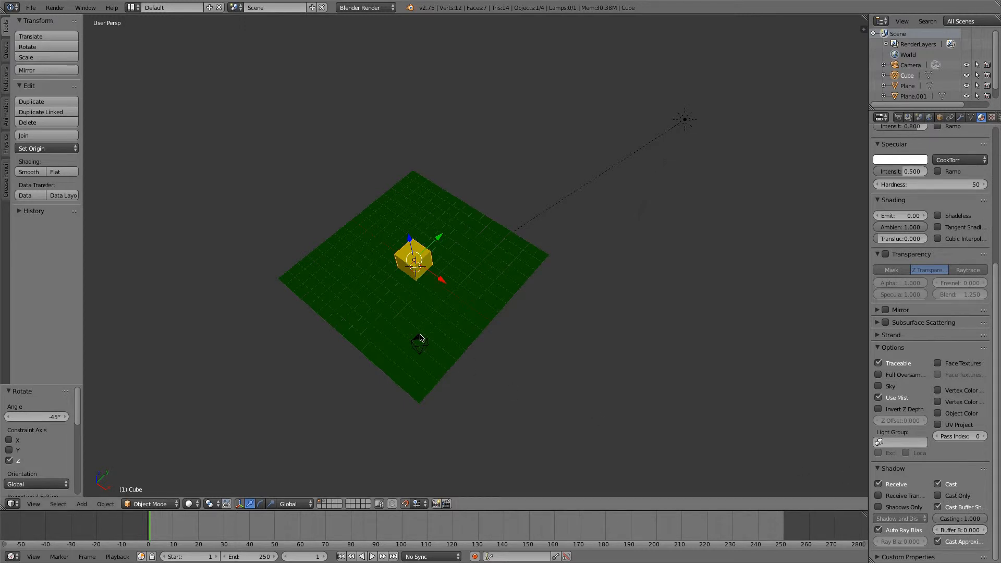
pyautogui.rightClick(425, 318)
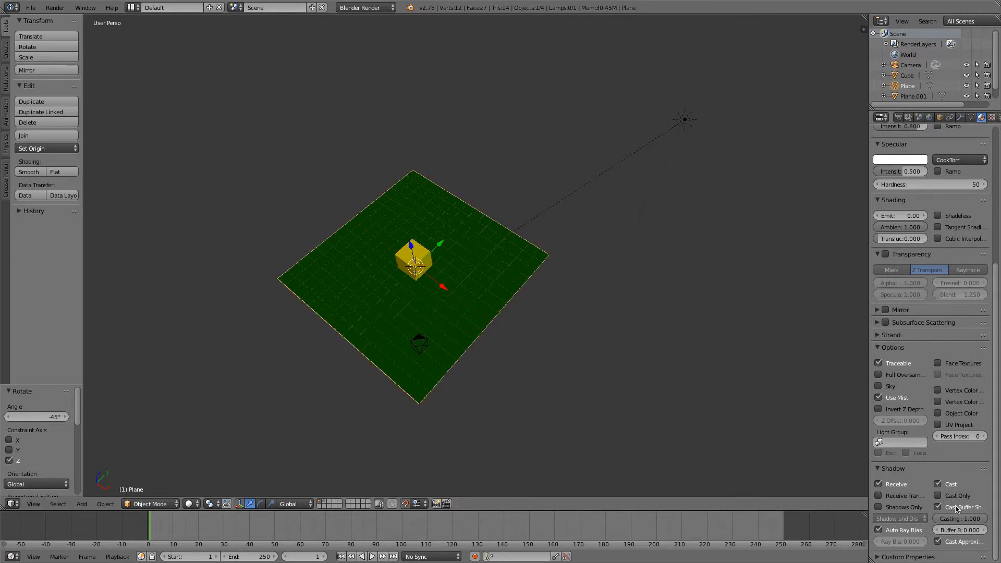
pyautogui.scroll(6, 900, 464)
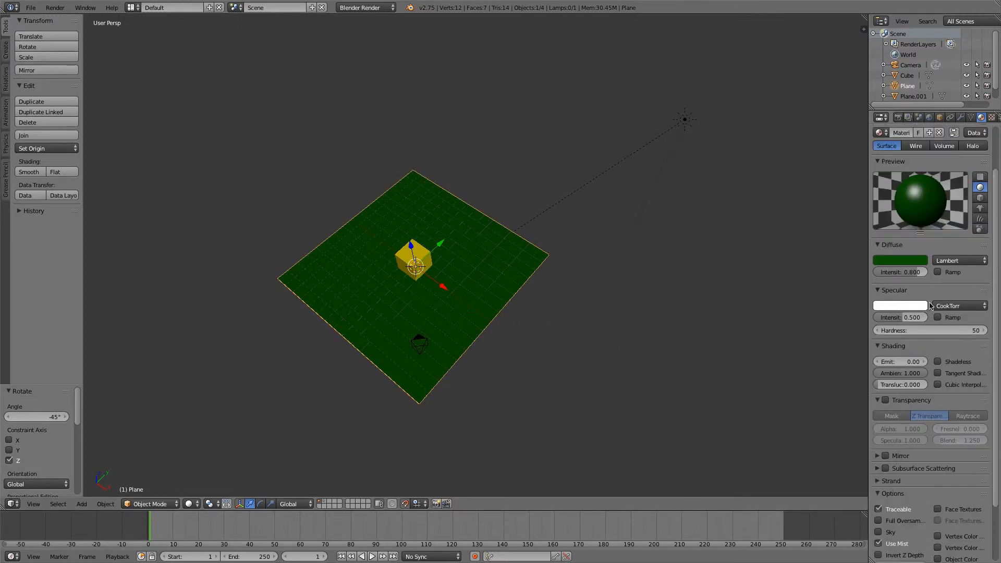
pyautogui.scroll(1, 677, 302)
pyautogui.scroll(3, 960, 292)
# Render the scene again in Blender Render, check the render time and leave the render.
pyautogui.click(897, 117)
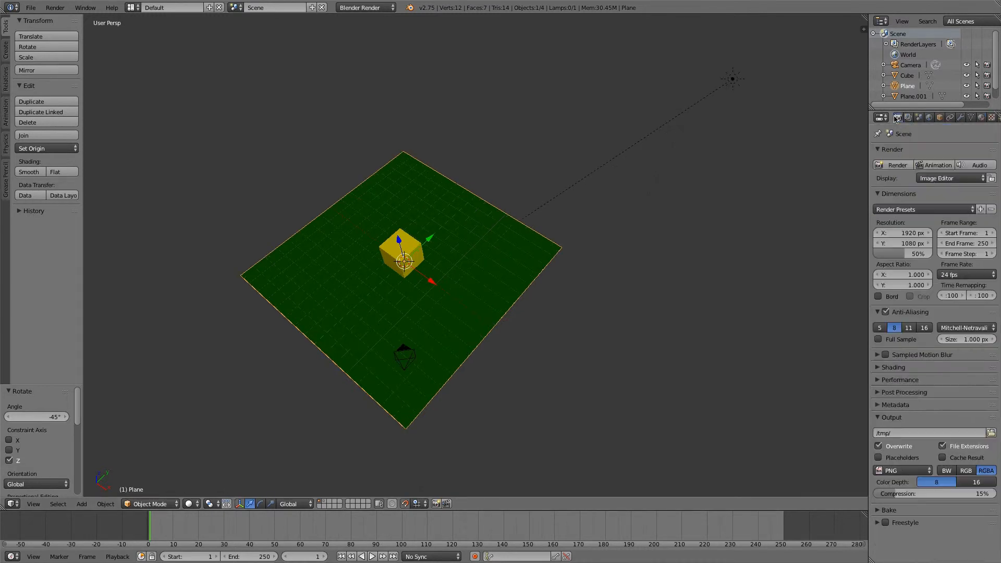
pyautogui.scroll(-1, 418, 307)
pyautogui.scroll(2, 416, 315)
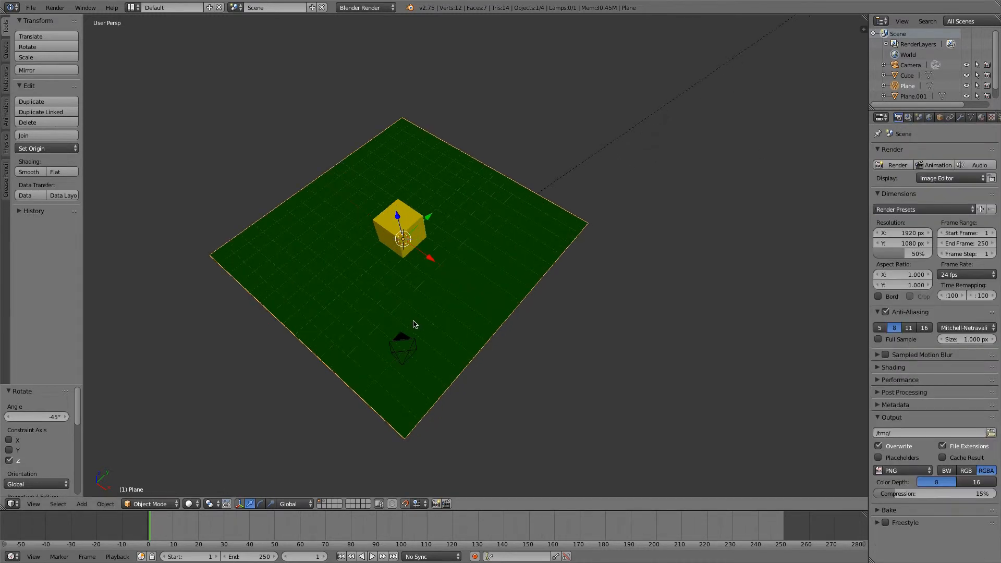
pyautogui.moveTo(415, 322); pyautogui.dragTo(546, 229, button='middle')
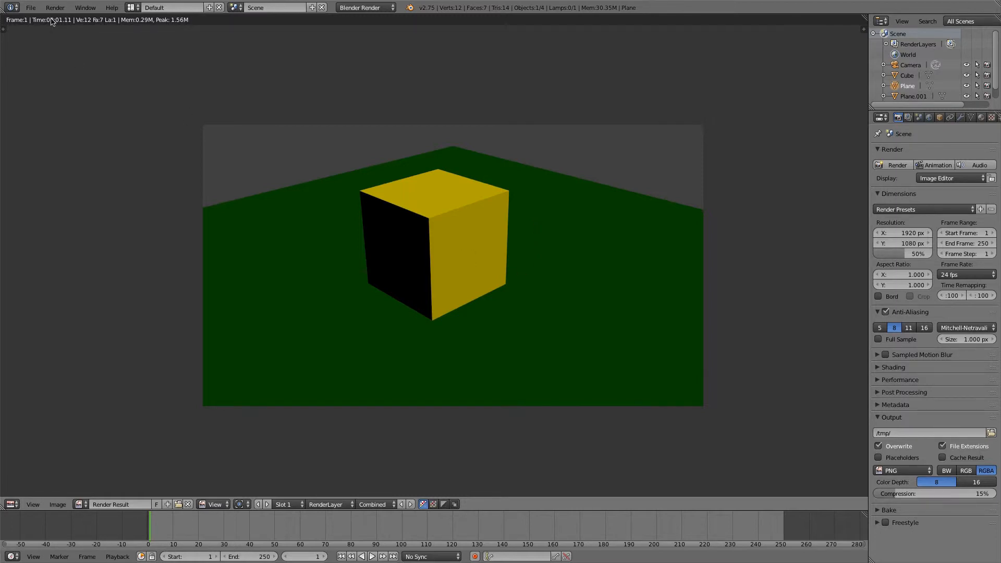
pyautogui.press('Escape')
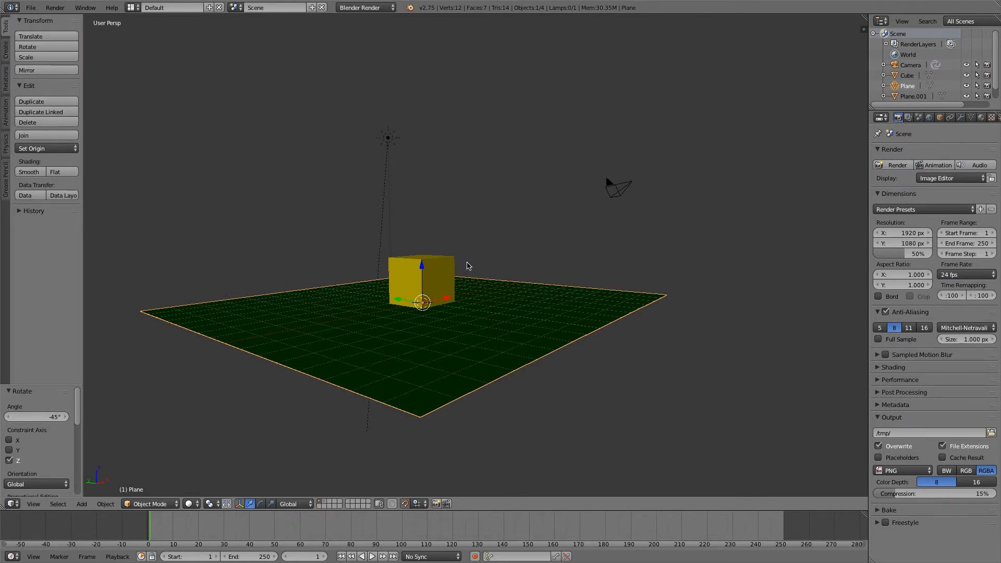
# Undo the Sun lamp, layer move, new materials and engine change, returning to the Cycles scene with its lamp plane and node materials.
pyautogui.hotkey('ctrl', 'z')
pyautogui.hotkey('ctrl', 'z')
pyautogui.hotkey('ctrl', 'z')
pyautogui.hotkey('ctrl', 'z')
pyautogui.hotkey('ctrl', 'z')
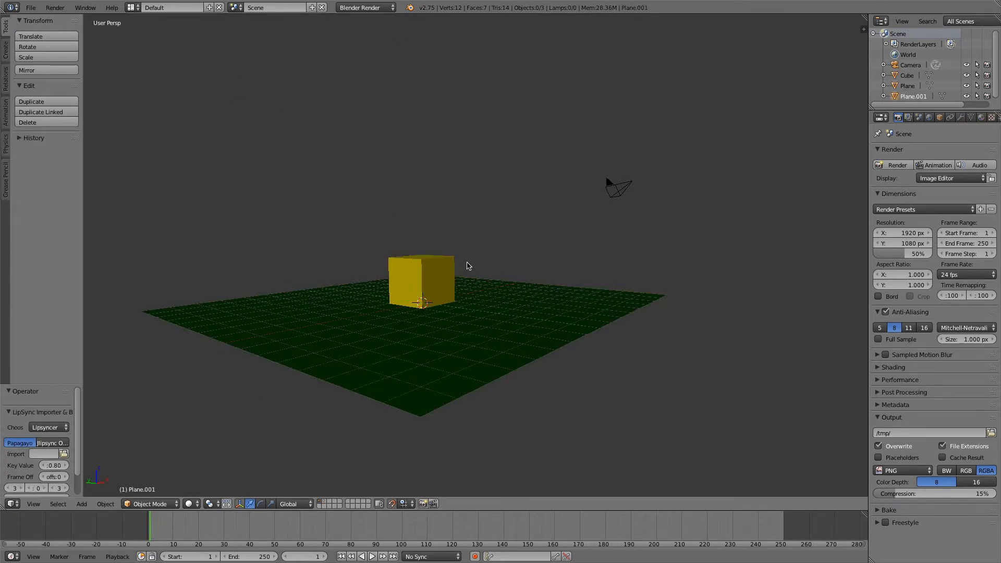
pyautogui.hotkey('ctrl', 'z')
pyautogui.hotkey('ctrl', 'z')
pyautogui.hotkey('ctrl', 'z')
pyautogui.hotkey('ctrl', 'z')
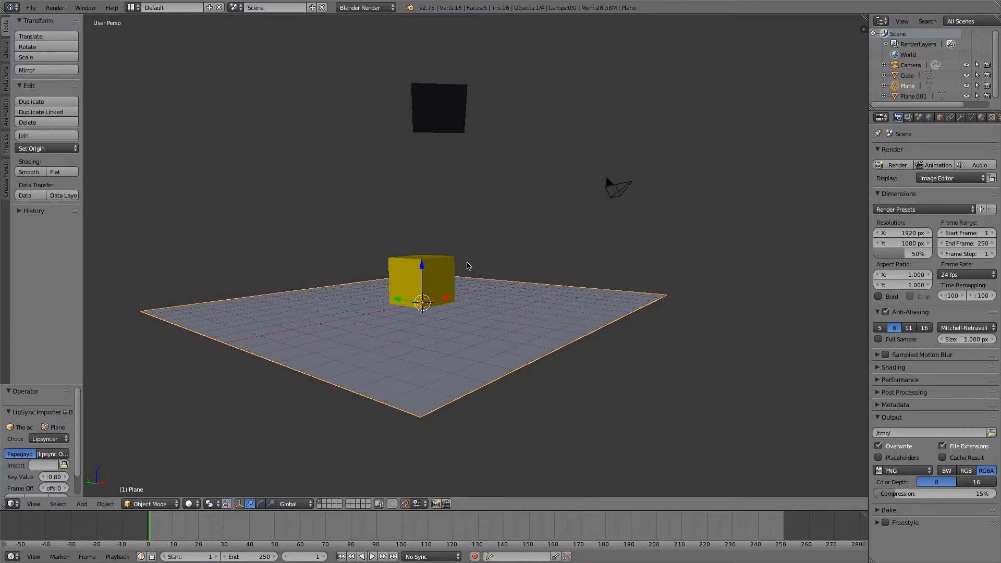
pyautogui.hotkey('ctrl', 'z')
pyautogui.hotkey('ctrl', 'z')
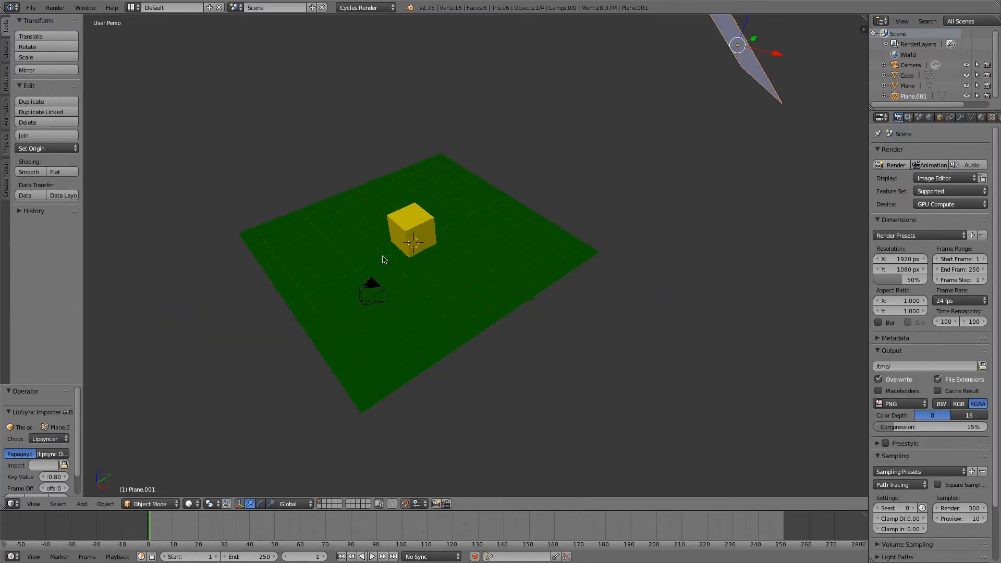
pyautogui.moveTo(383, 260); pyautogui.dragTo(439, 232, button='middle')
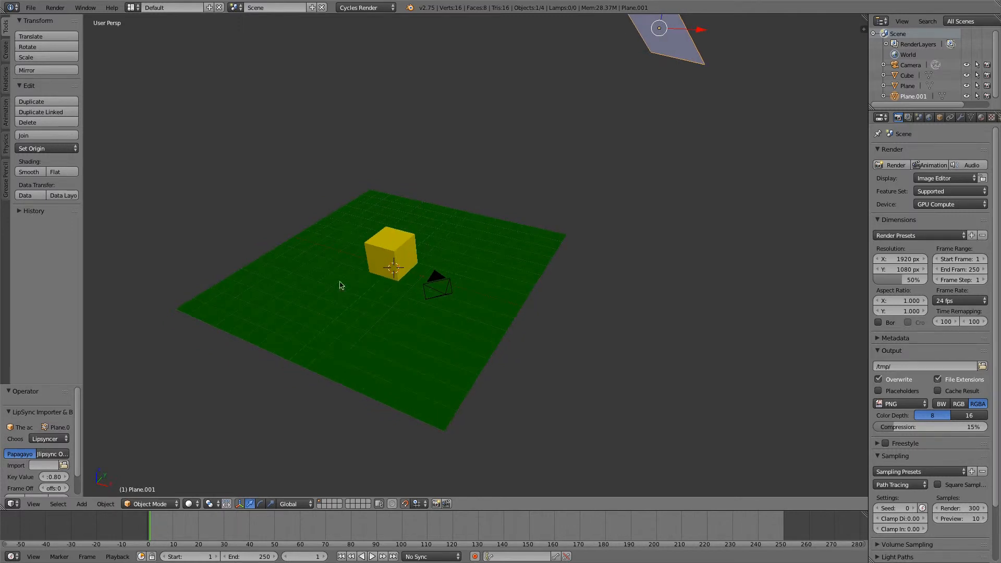
# Move the yellow cube by -4 along the X axis and check its placement through the camera.
pyautogui.rightClick(398, 258)
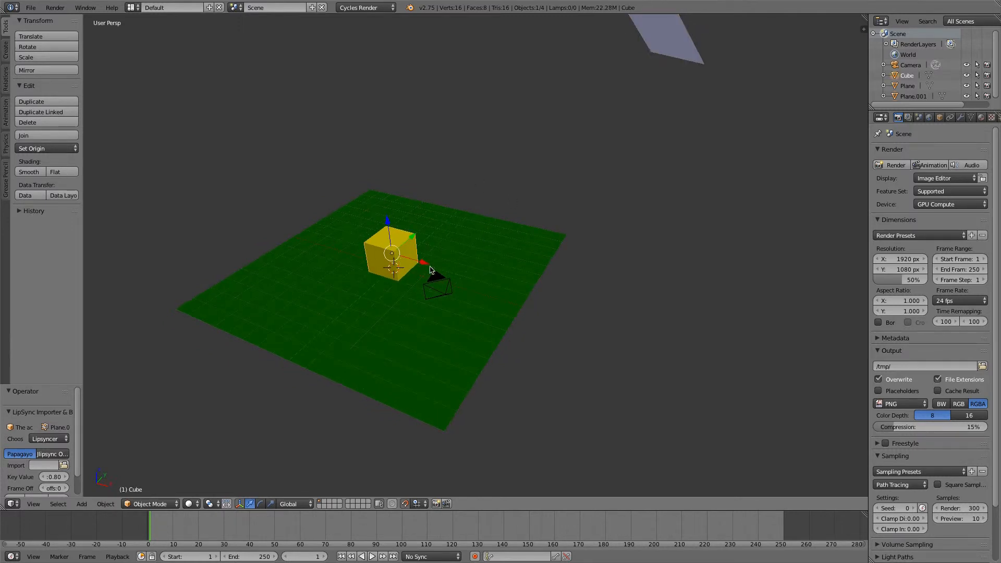
pyautogui.write('gx-4')
pyautogui.press('Return')
pyautogui.scroll(3, 372, 254)
pyautogui.press('KP_0')
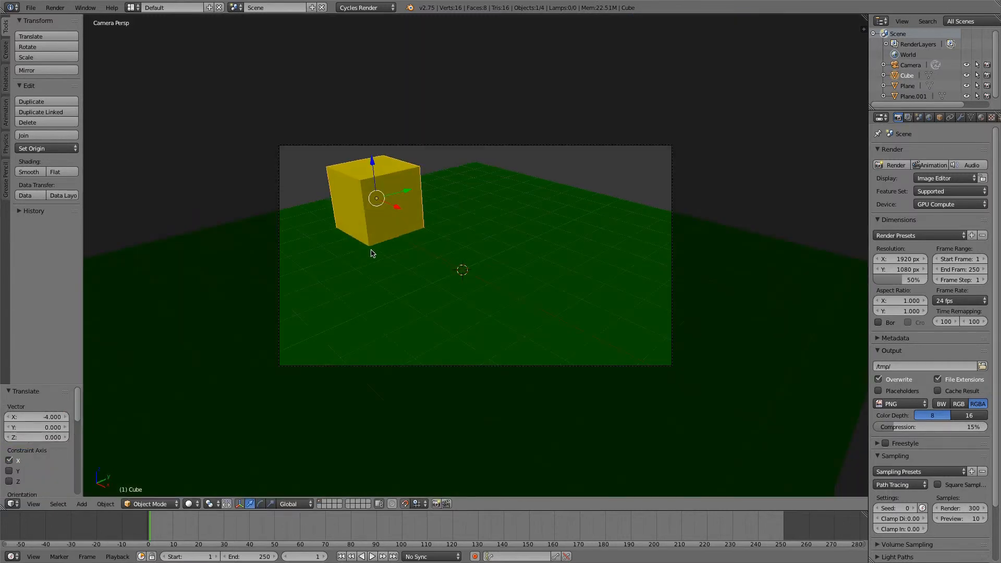
# Deselect everything and add a Monkey mesh at the centre of the ground plane.
pyautogui.moveTo(368, 232); pyautogui.dragTo(420, 241, button='middle')
pyautogui.press('a')
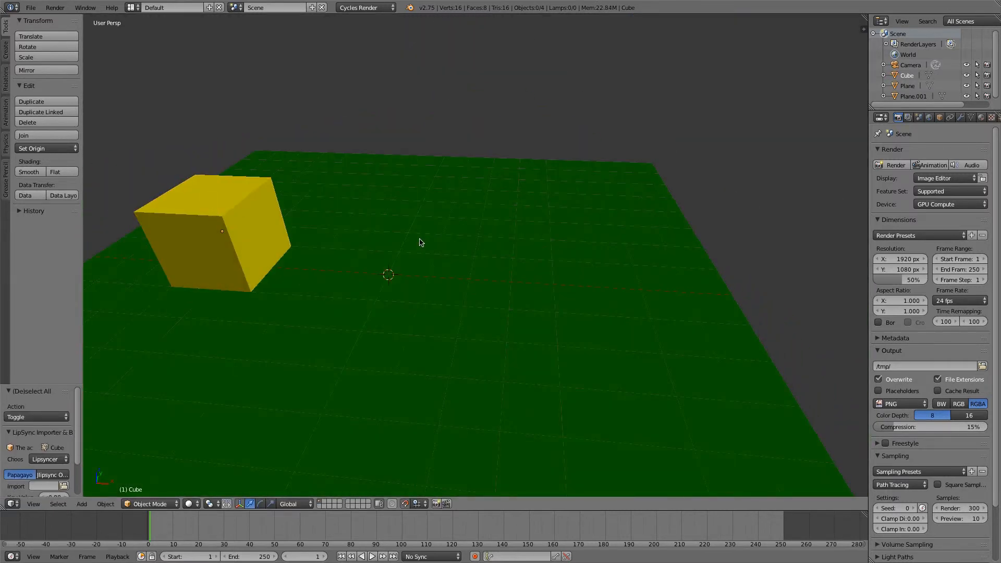
pyautogui.hotkey('shift', 'a')
pyautogui.moveTo(420, 241)
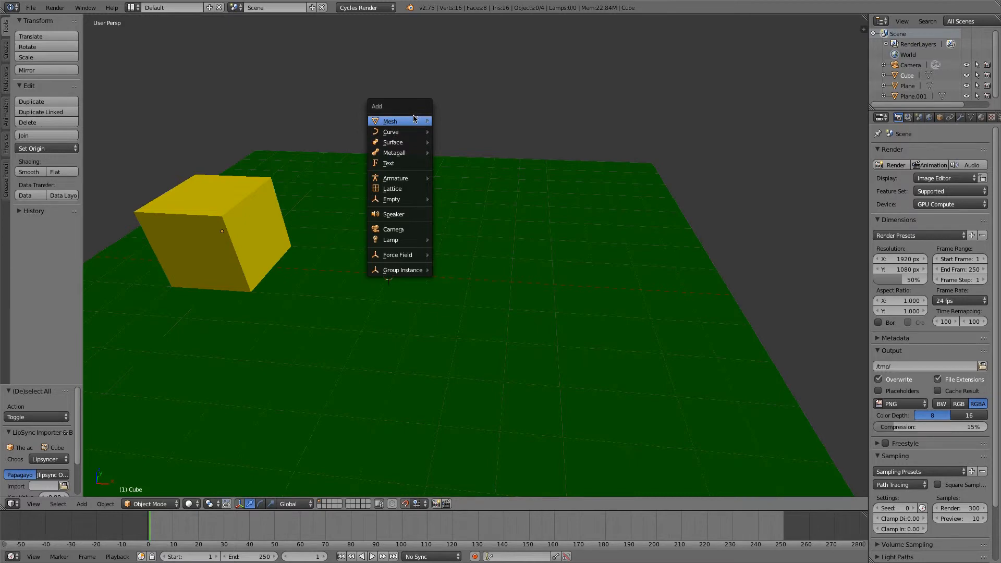
pyautogui.moveTo(417, 124)
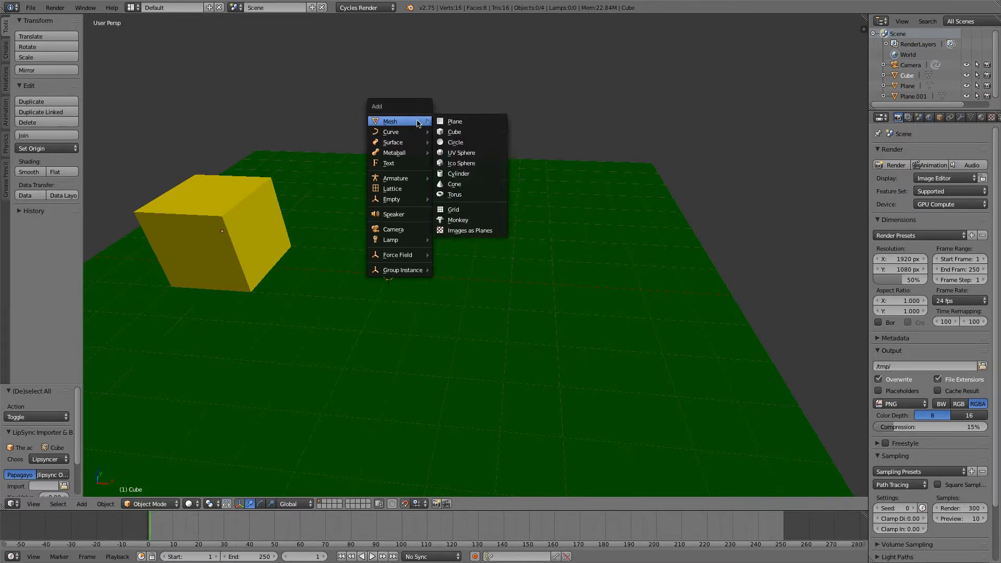
pyautogui.click(468, 220)
# Raise the monkey head by 0.7 along the Z axis, working in the right side view.
pyautogui.moveTo(628, 243); pyautogui.dragTo(503, 183, button='middle')
pyautogui.press('KP_1')
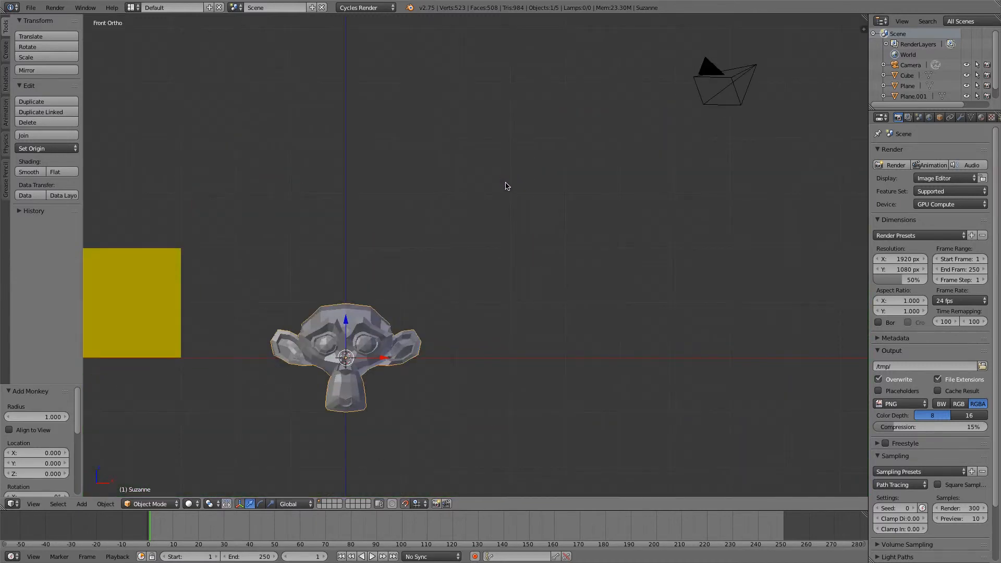
pyautogui.press('KP_3')
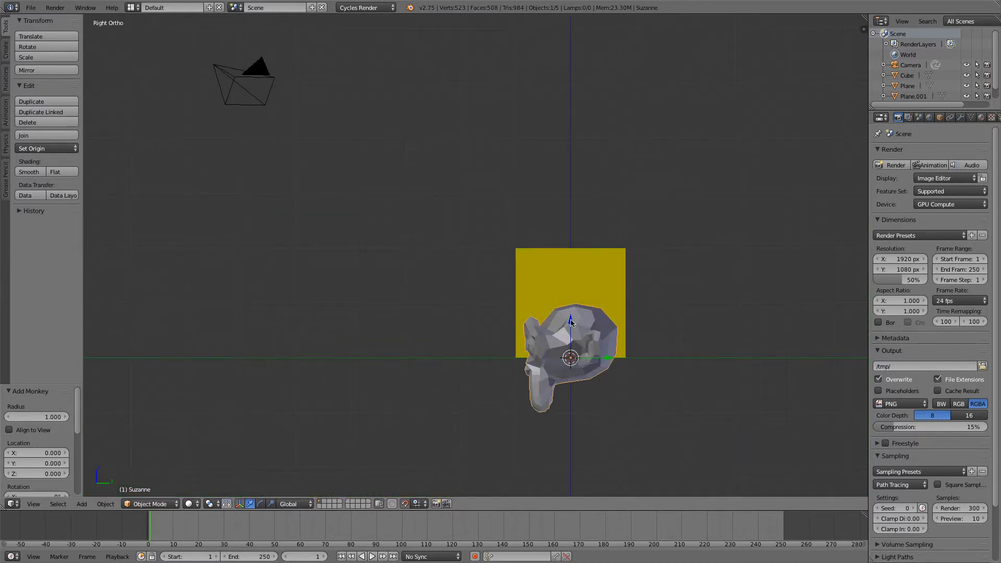
pyautogui.moveTo(567, 319); pyautogui.dragTo(568, 280)
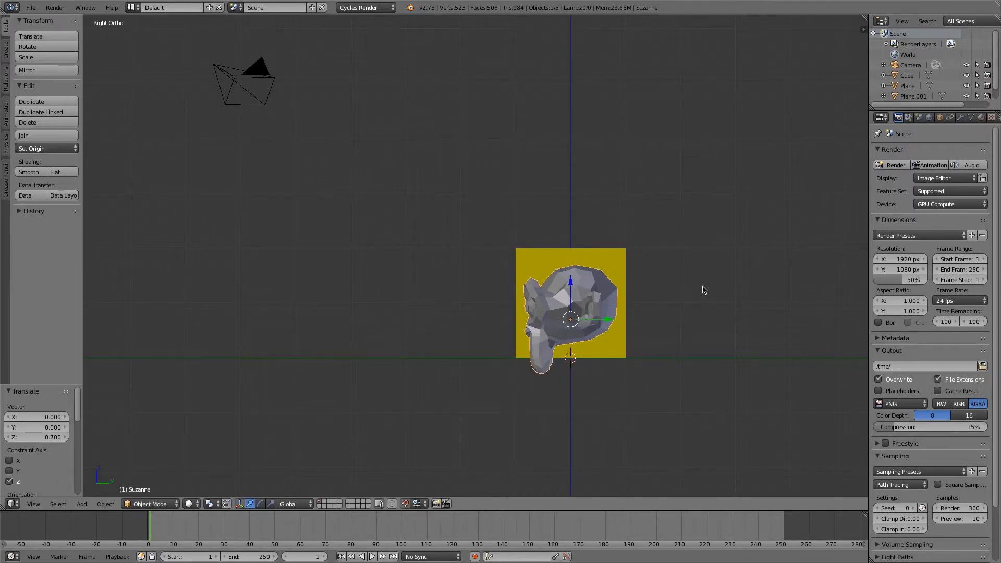
# Rotate the monkey head 35° in the side view and lower it by 0.1 to rest near the ground plane.
pyautogui.press('r')
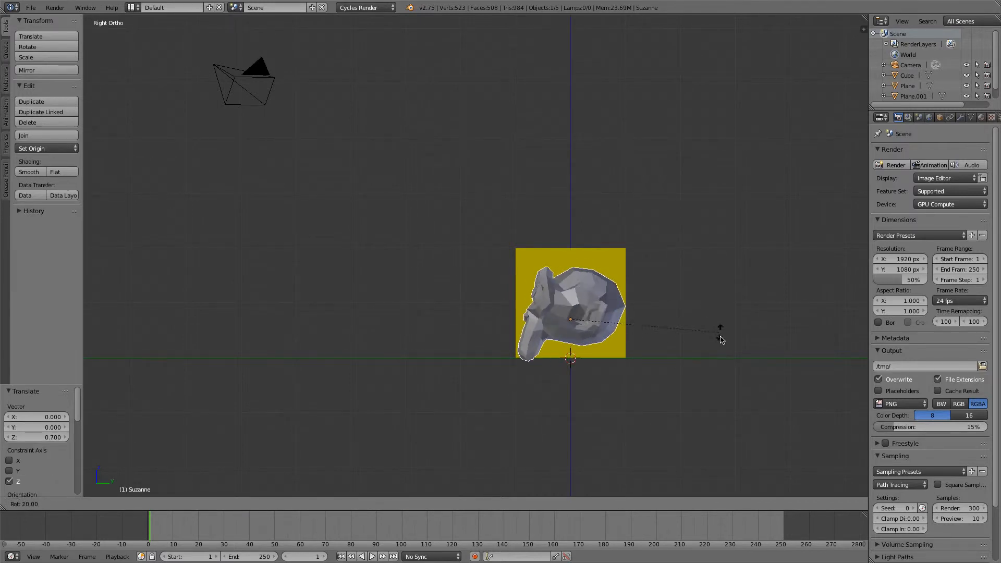
pyautogui.click(711, 376)
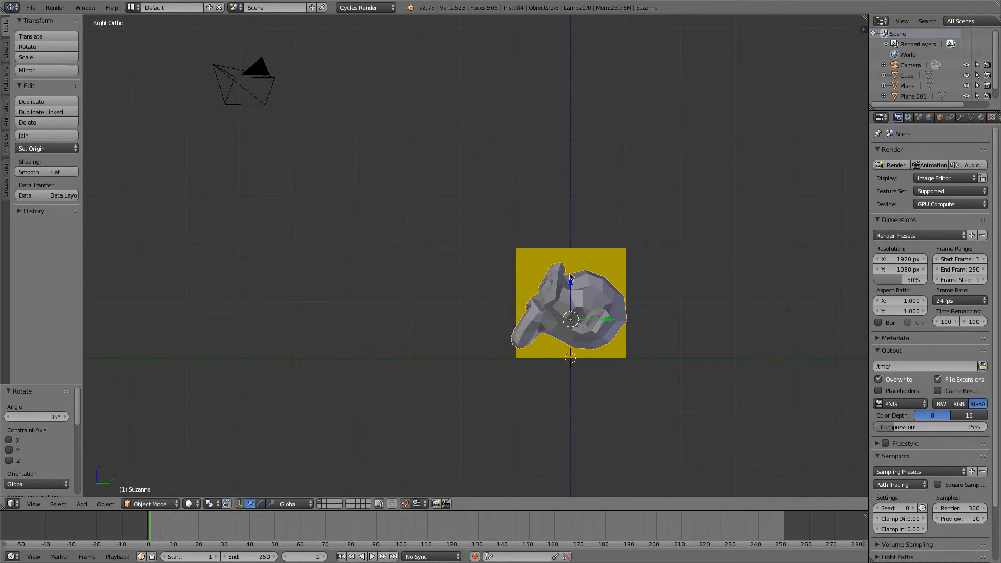
pyautogui.moveTo(570, 277); pyautogui.dragTo(573, 292)
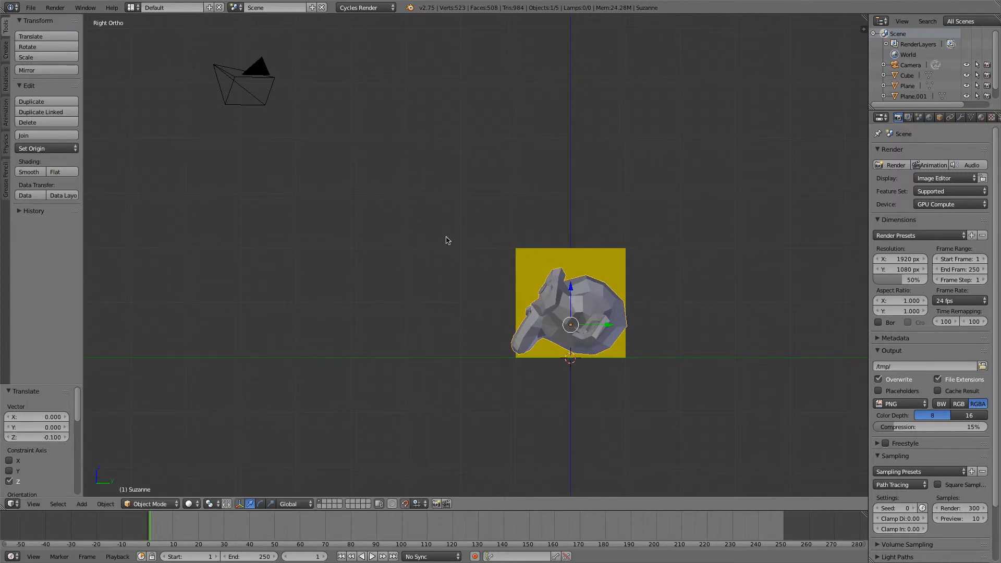
# Try to subdivide the whole monkey mesh with 2 cuts and a smoothness of 1.
pyautogui.moveTo(447, 239); pyautogui.dragTo(532, 360, button='middle')
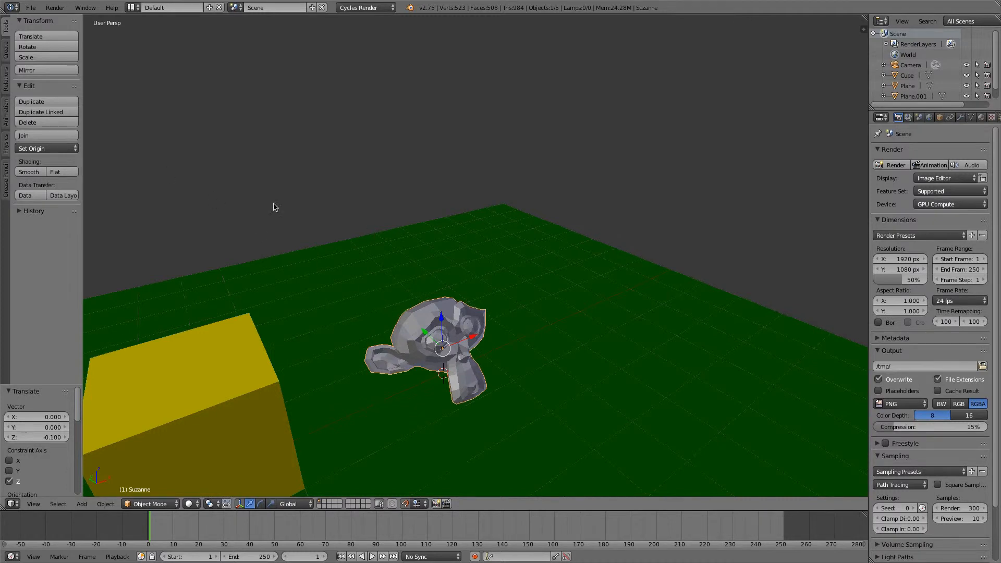
pyautogui.press('Tab')
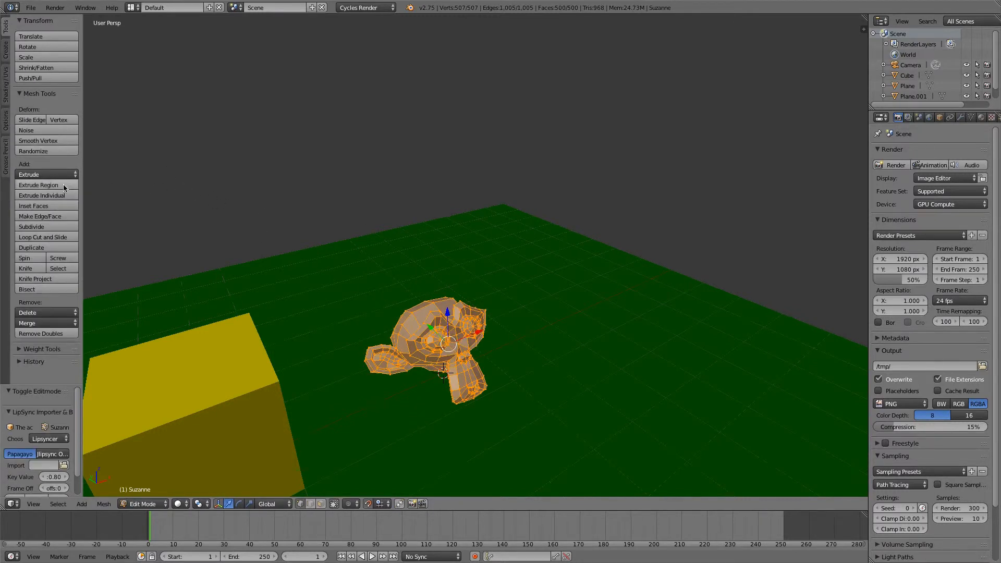
pyautogui.click(56, 228)
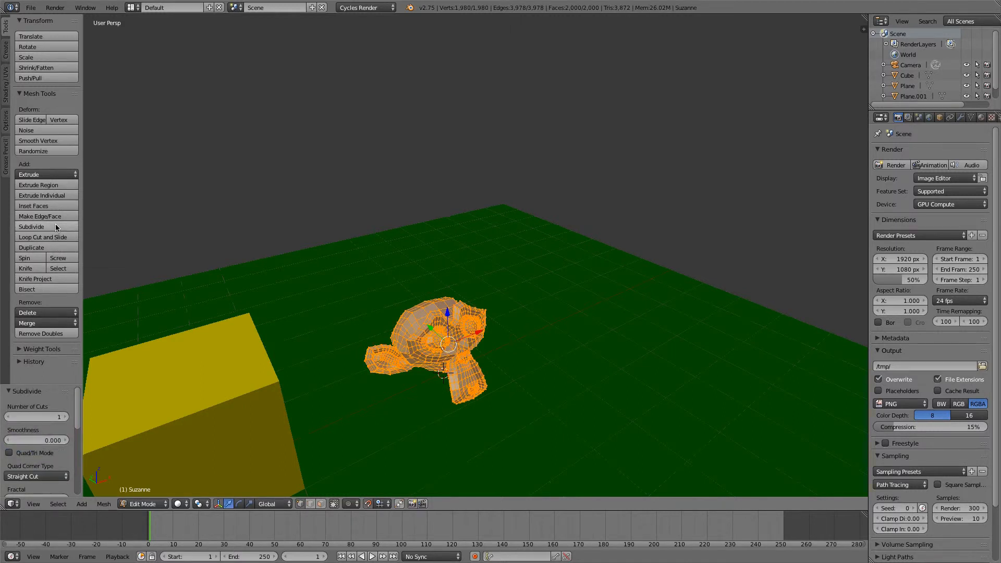
pyautogui.moveTo(37, 441); pyautogui.dragTo(68, 440)
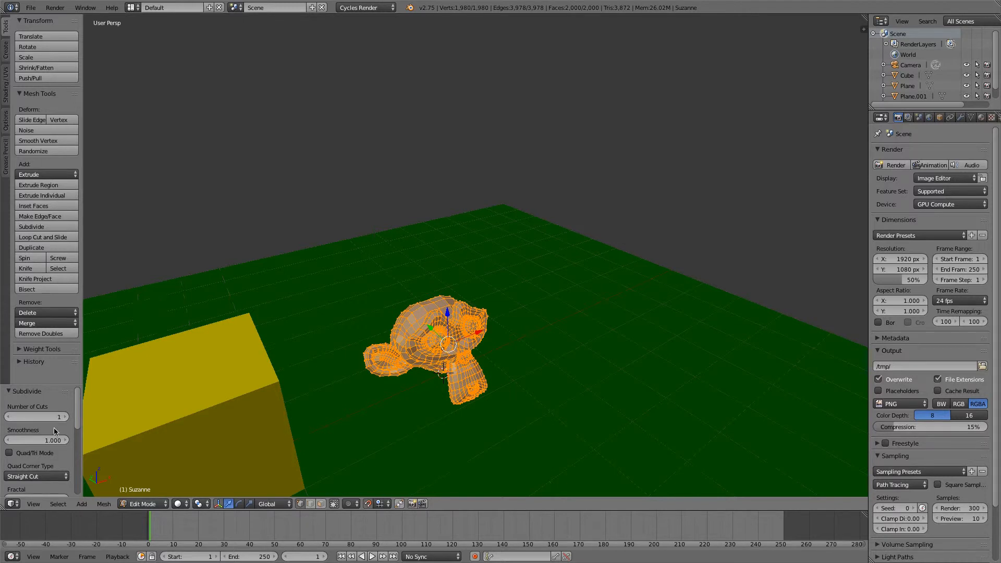
pyautogui.click(65, 417)
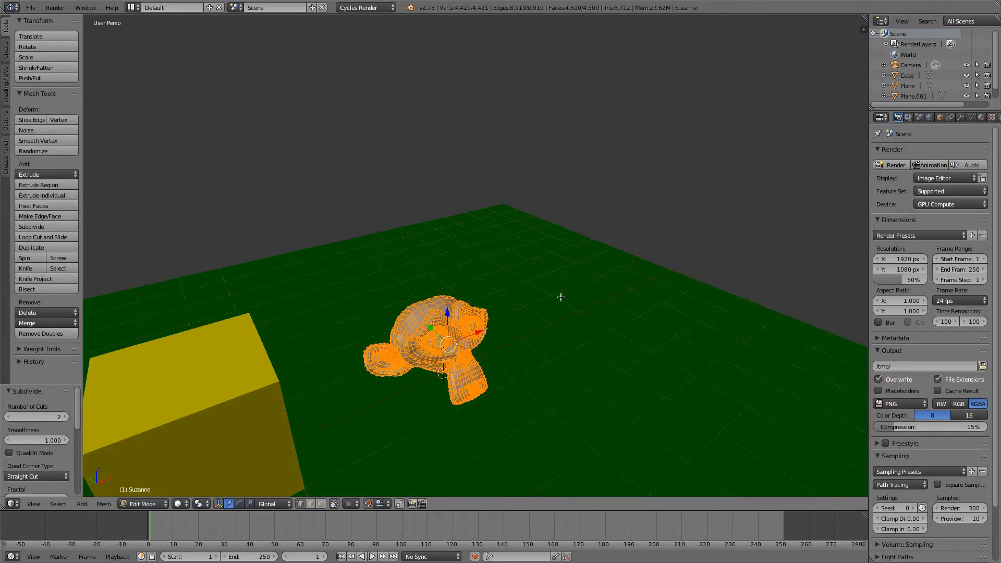
# Undo the monkey's mesh subdivision and return to Object Mode.
pyautogui.hotkey('ctrl', 'z')
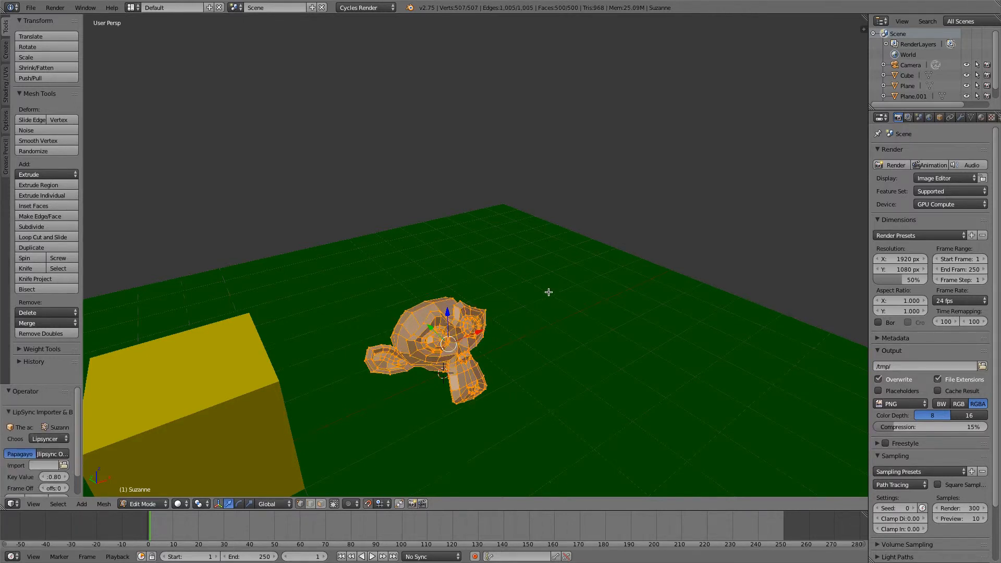
pyautogui.hotkey('ctrl', 'z')
pyautogui.hotkey('ctrl', 'z')
pyautogui.press('Tab')
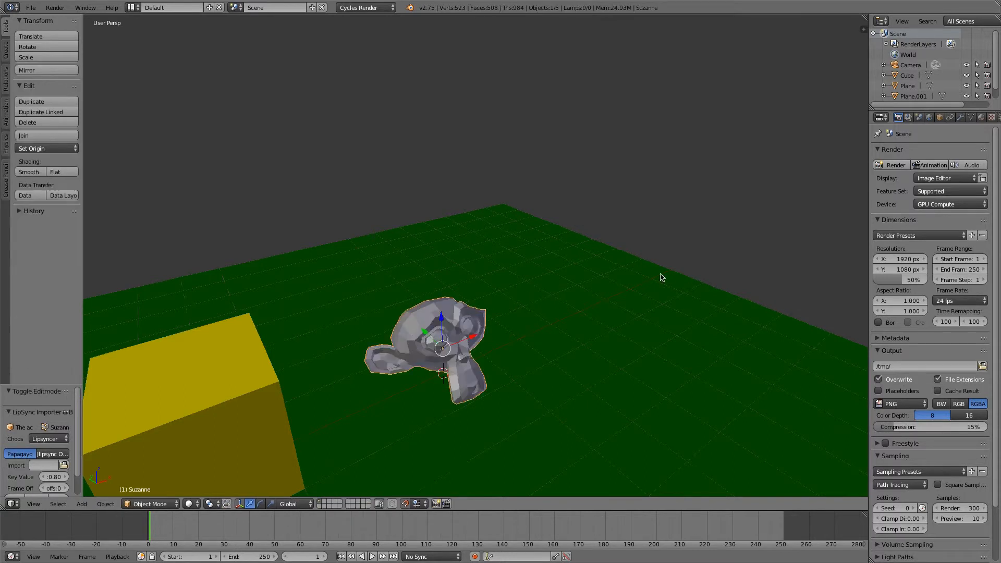
# Add a Subdivision Surface modifier to the monkey and set its View subdivisions to 2.
pyautogui.click(960, 118)
pyautogui.click(908, 153)
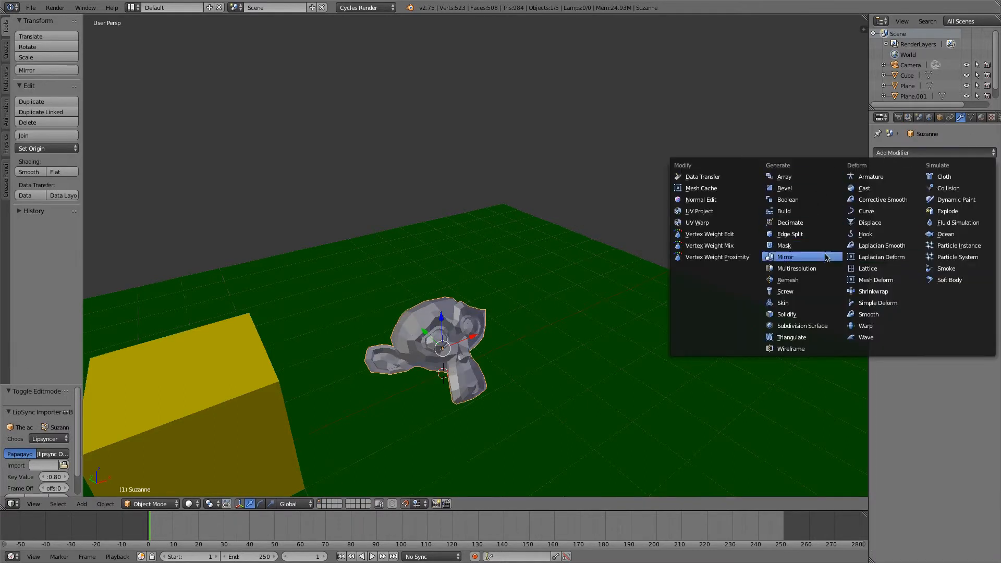
pyautogui.click(805, 326)
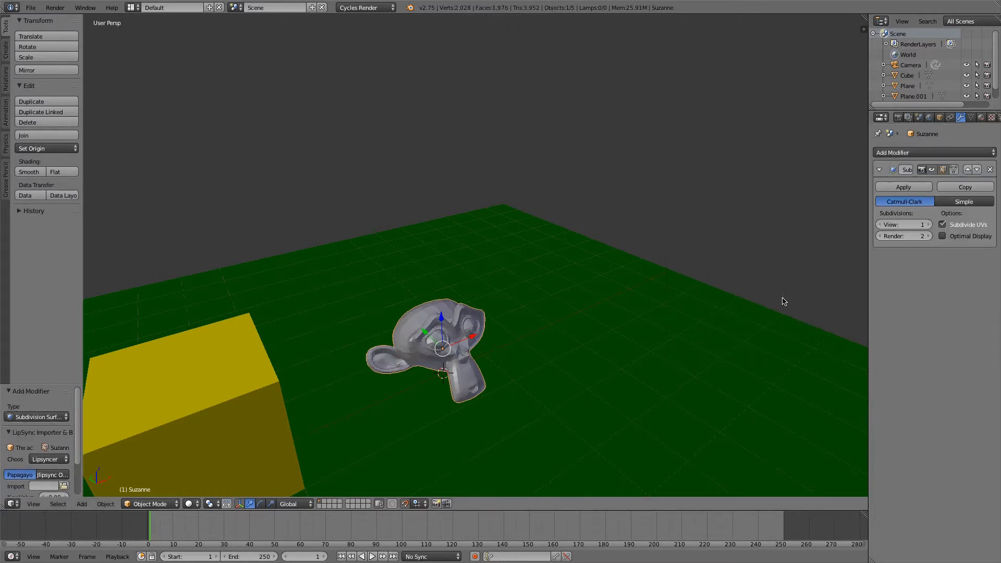
pyautogui.click(930, 225)
# Apply smooth shading to the monkey head and inspect its surface up close.
pyautogui.moveTo(706, 284); pyautogui.dragTo(568, 284, button='middle')
pyautogui.click(29, 172)
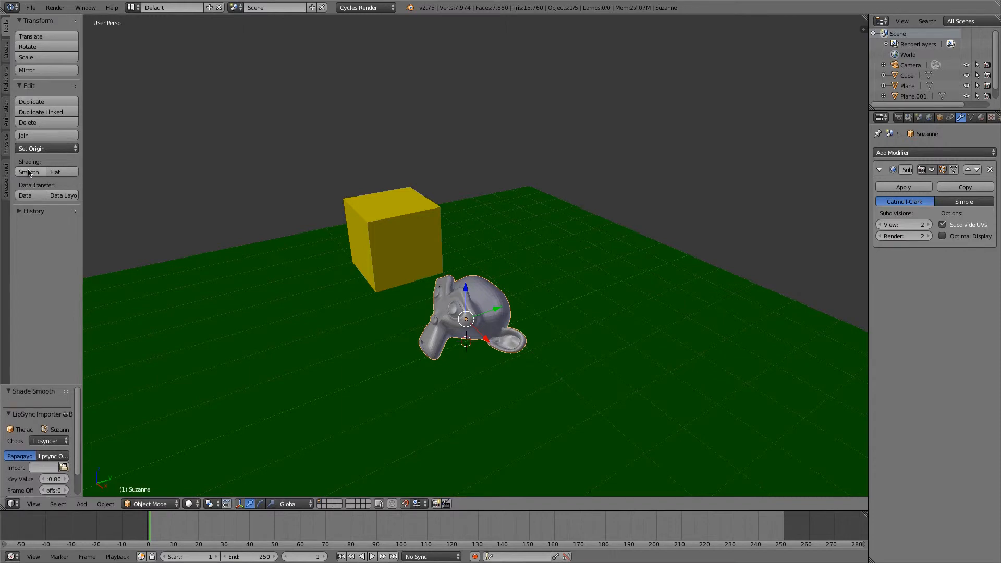
pyautogui.scroll(1, 408, 278)
pyautogui.scroll(2, 408, 278)
pyautogui.moveTo(502, 357); pyautogui.dragTo(513, 384, button='middle')
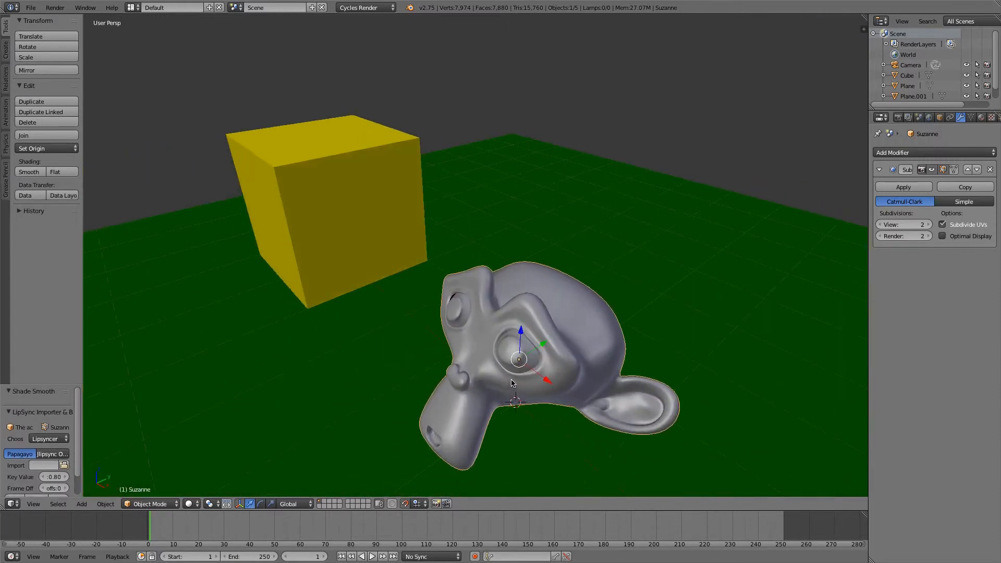
# Lower the modifier's View subdivisions to compare the monkey's smoothness and restore them to 2.
pyautogui.click(880, 224)
pyautogui.click(881, 225)
pyautogui.click(929, 224)
pyautogui.click(929, 224)
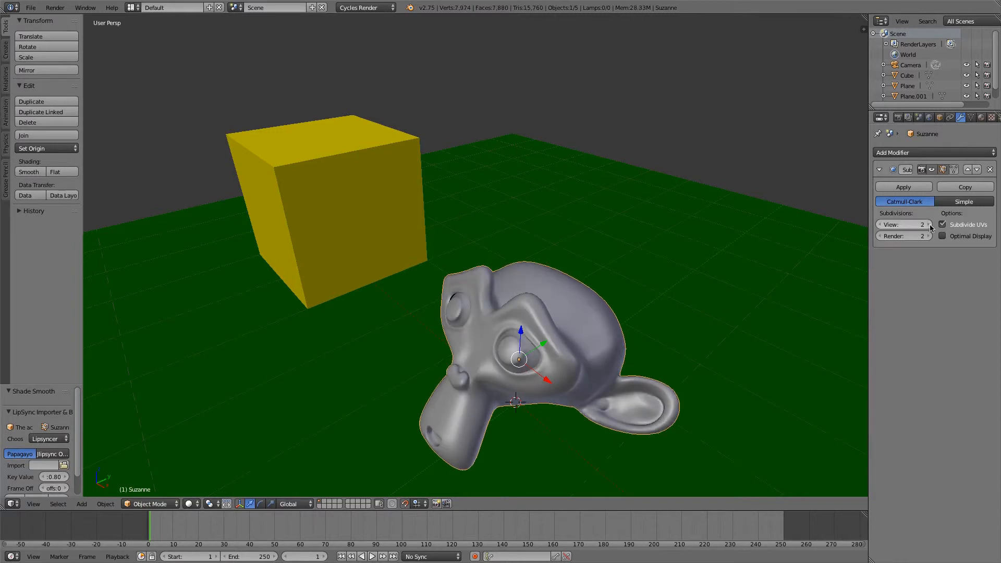
# Inspect the monkey from the front and apply its Subdivision Surface modifier.
pyautogui.moveTo(365, 325); pyautogui.dragTo(493, 324, button='middle')
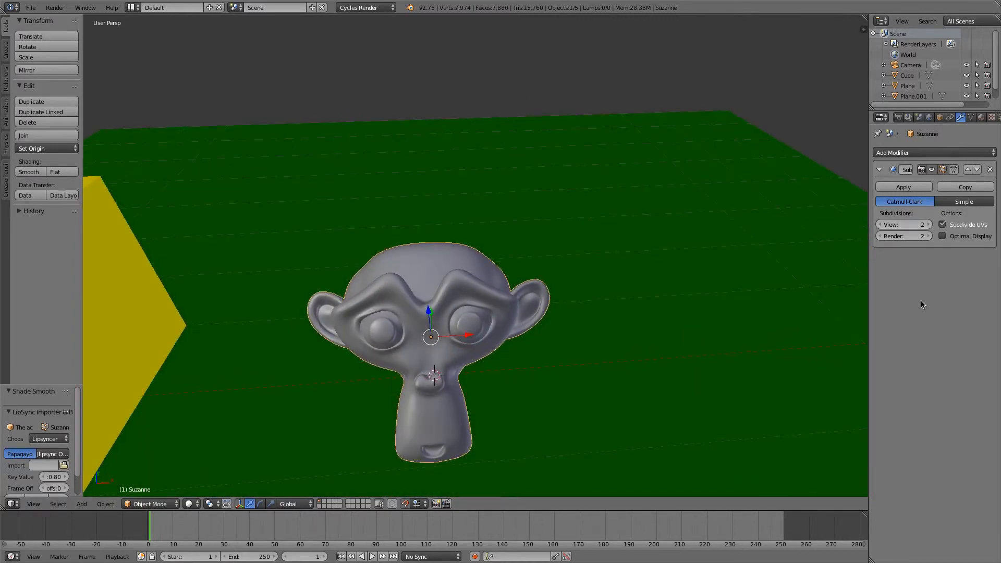
pyautogui.click(913, 188)
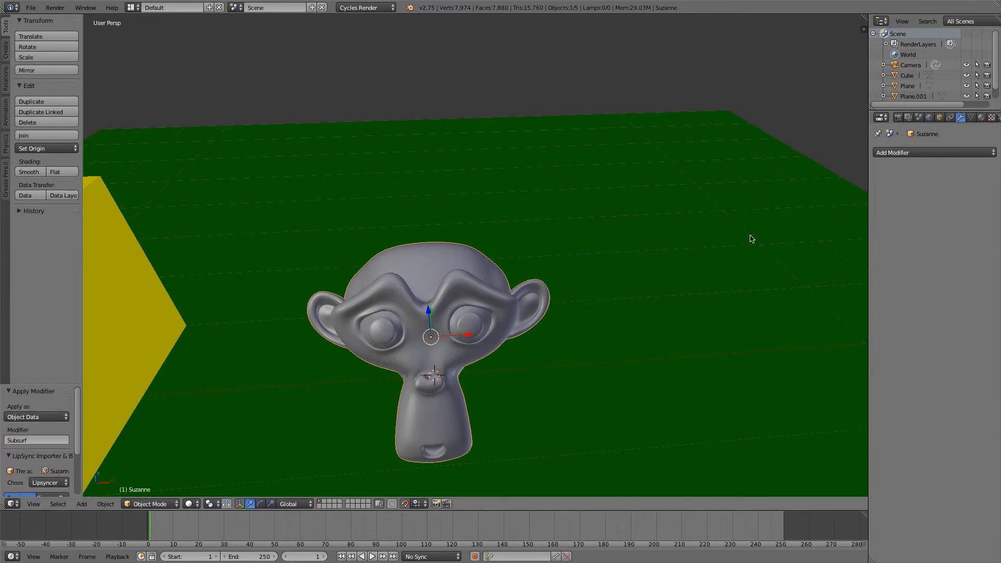
pyautogui.moveTo(749, 237); pyautogui.dragTo(647, 229, button='middle')
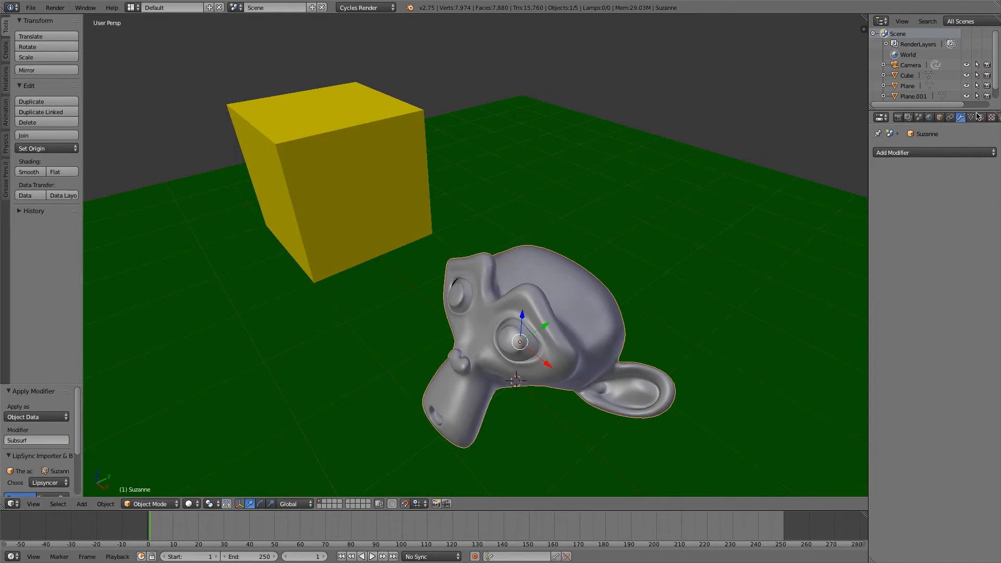
# Create a new material for the monkey and name it Monkey.
pyautogui.click(981, 118)
pyautogui.click(922, 186)
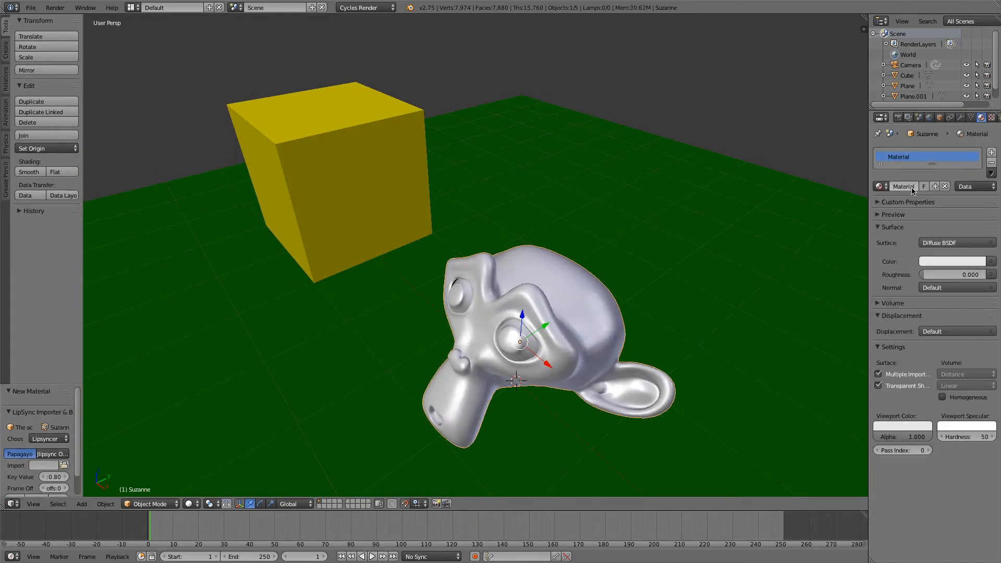
pyautogui.write('Monkey')
pyautogui.press('Return')
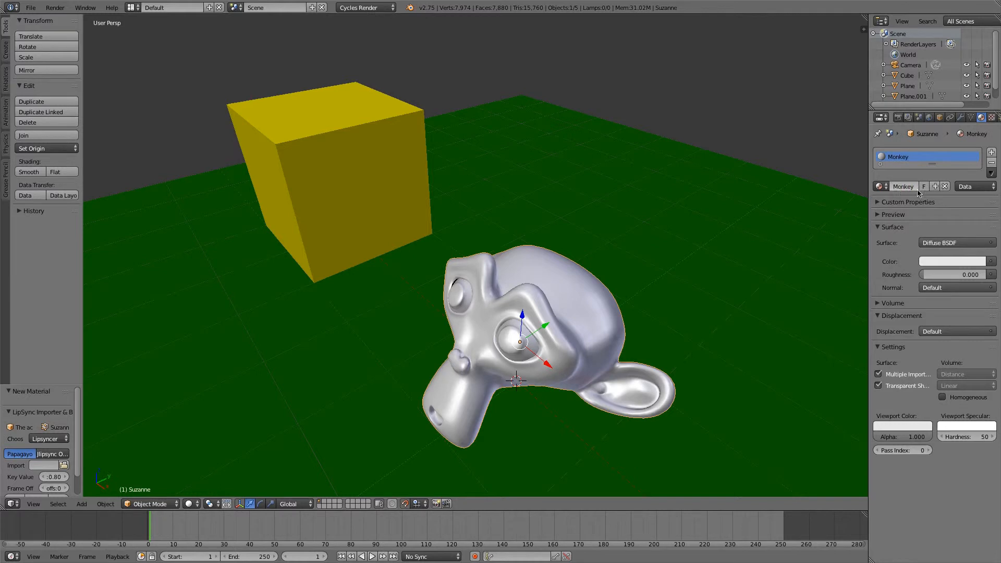
# Set the Monkey material's surface to a Mix Shader combining Diffuse BSDF first and Anisotropic BSDF second.
pyautogui.click(965, 244)
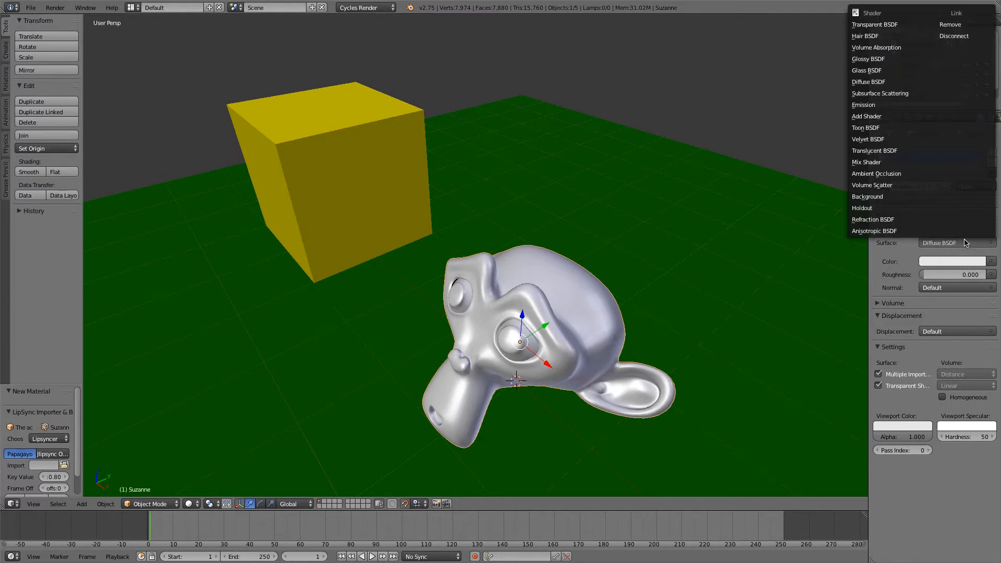
pyautogui.click(868, 162)
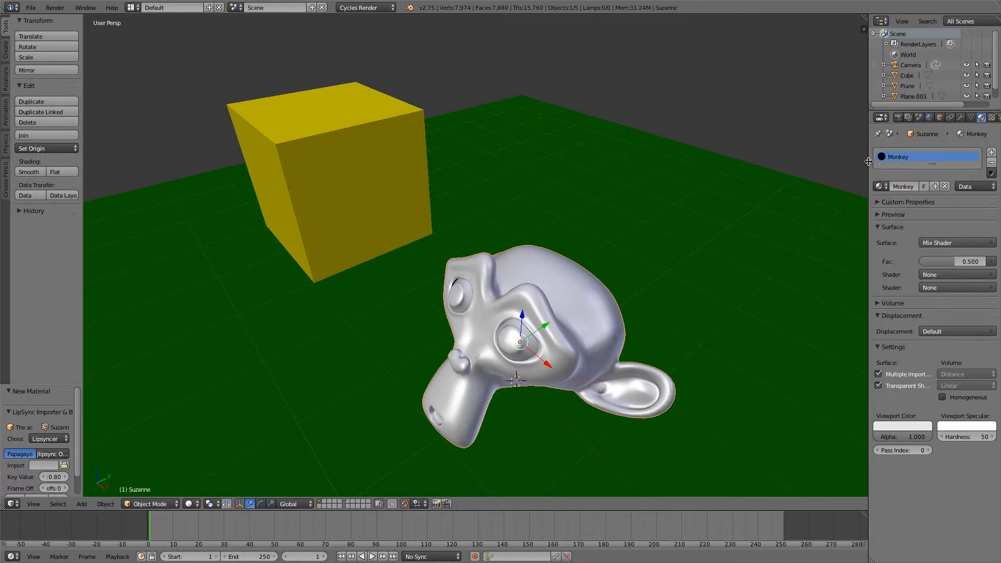
pyautogui.click(940, 275)
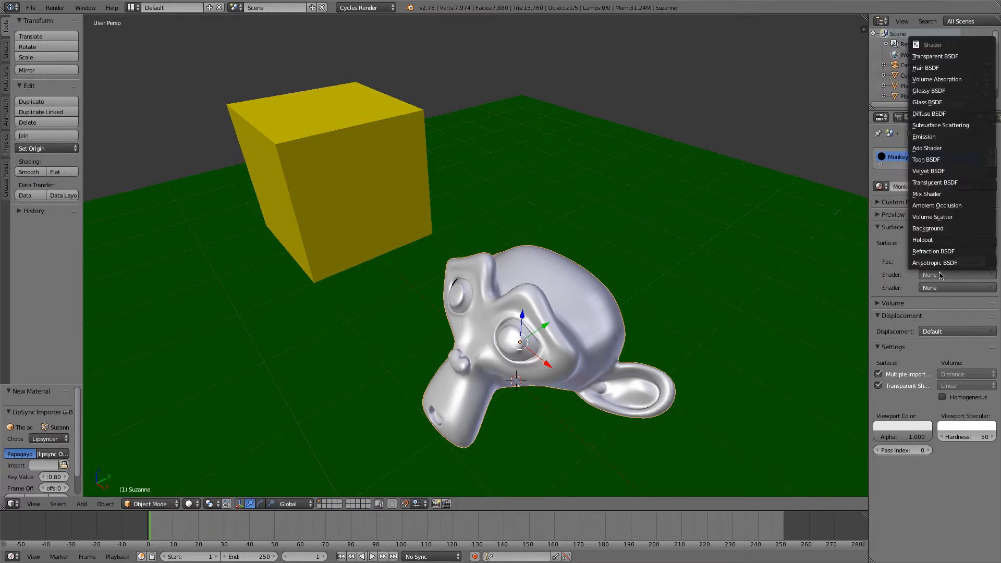
pyautogui.click(931, 114)
pyautogui.click(949, 327)
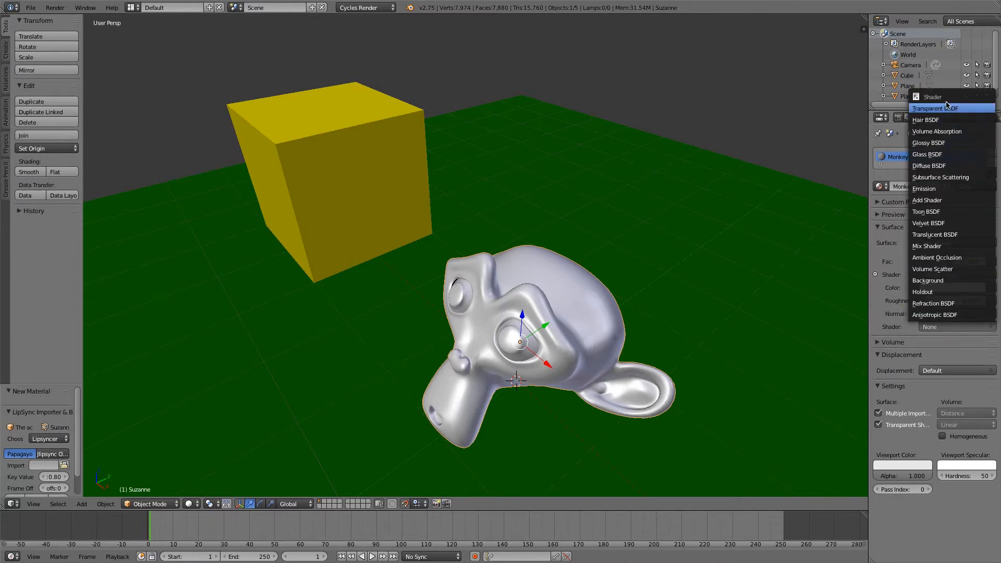
pyautogui.click(949, 315)
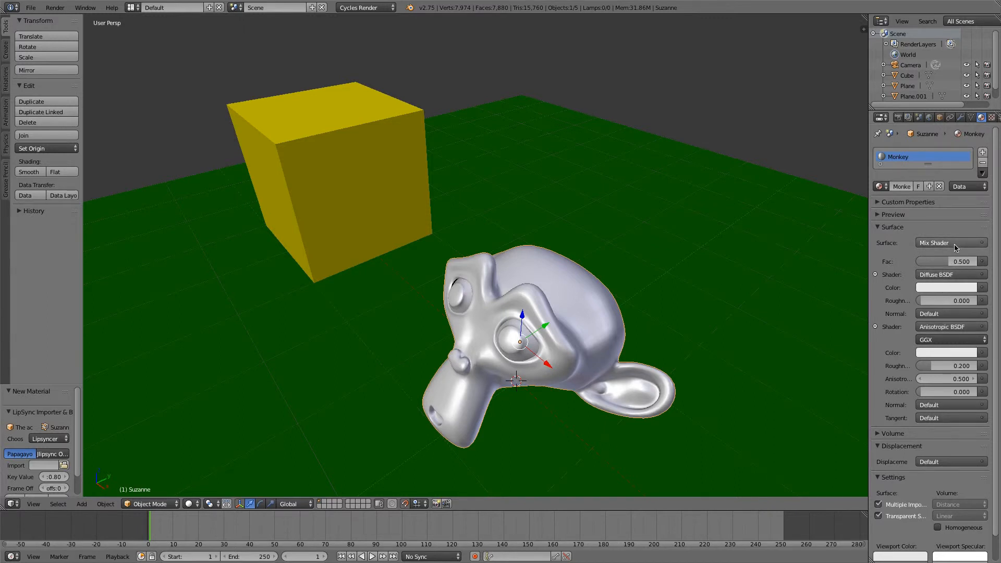
# Darken the Diffuse BSDF colour in the Monkey material's mix to a dark grey.
pyautogui.click(936, 288)
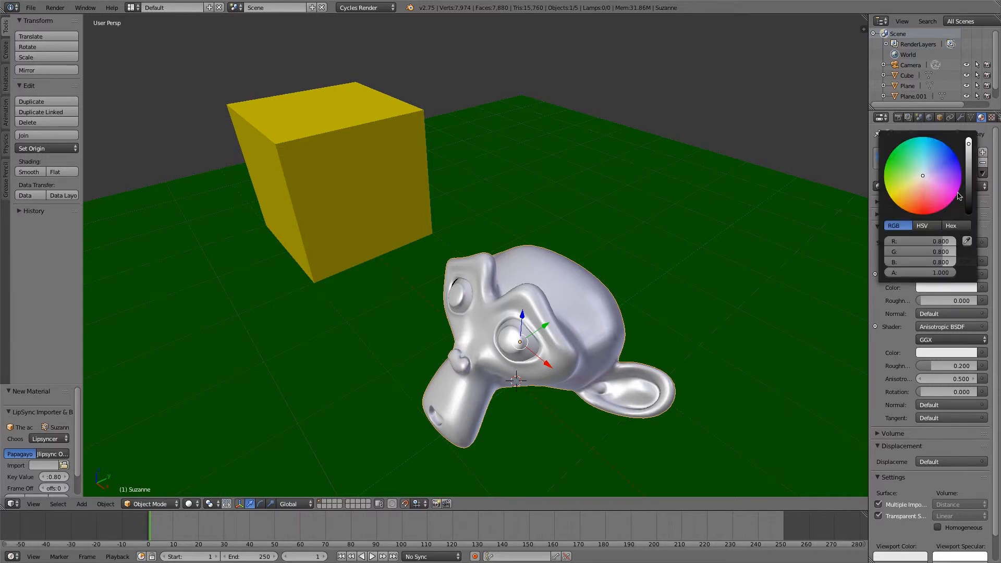
pyautogui.moveTo(968, 165); pyautogui.dragTo(968, 180)
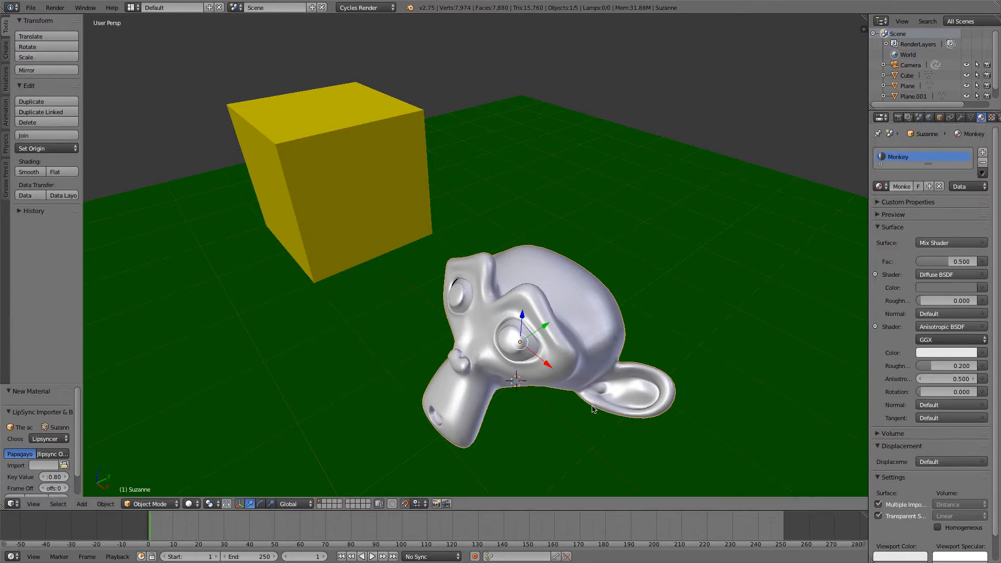
# Show the viewport in Rendered shading and set the Monkey material's Mix Shader factor to 0.638.
pyautogui.click(192, 504)
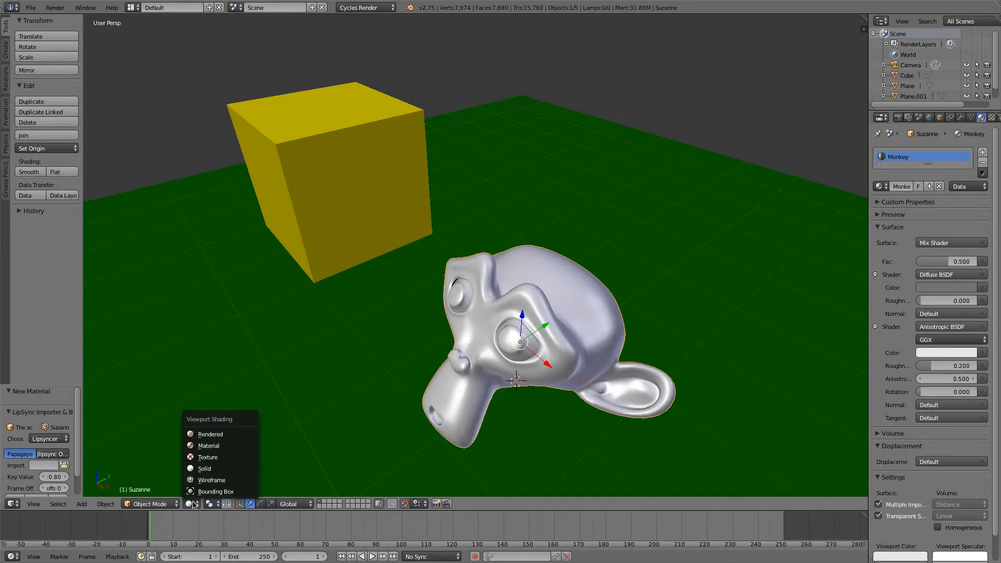
pyautogui.click(209, 435)
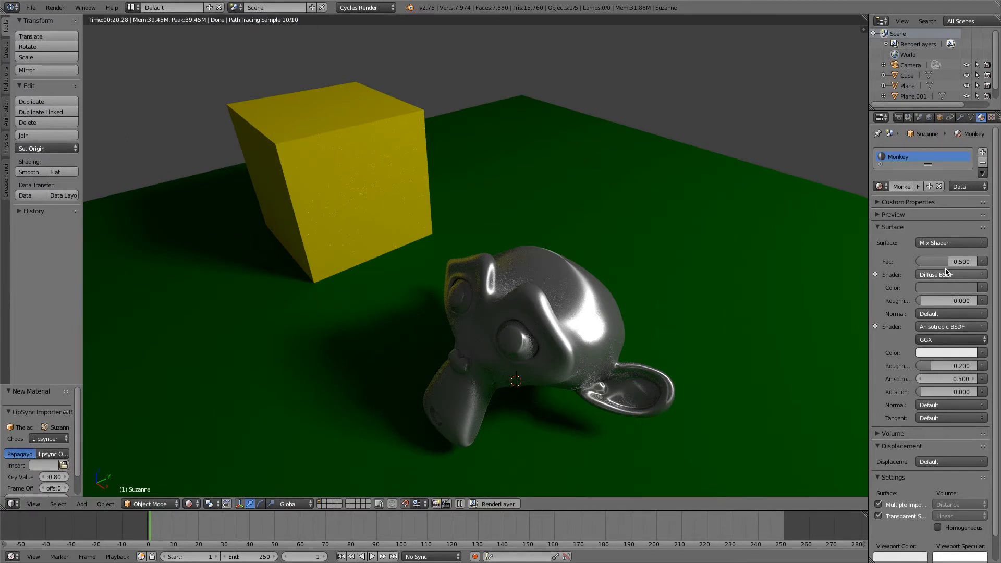
pyautogui.moveTo(950, 261); pyautogui.dragTo(934, 261)
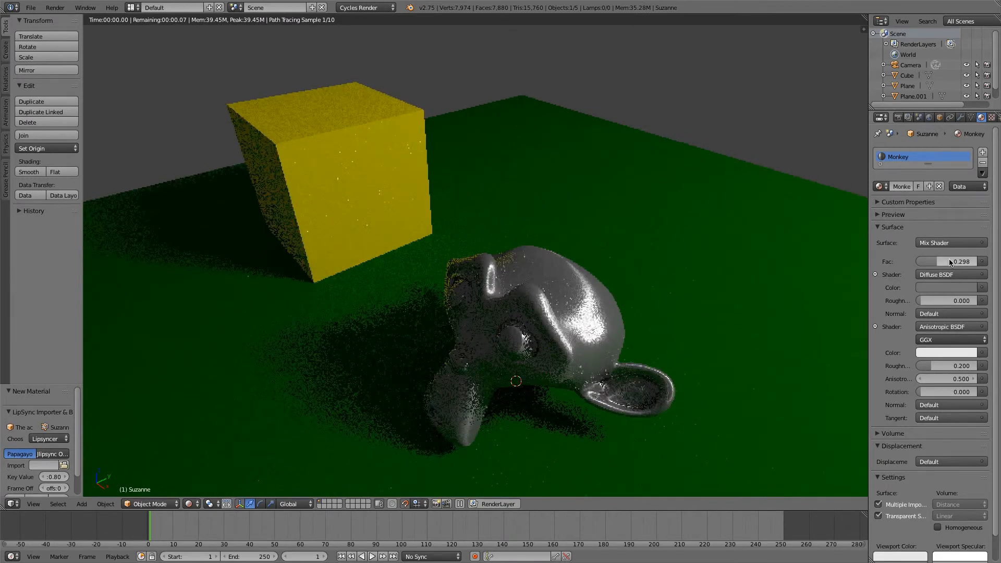
pyautogui.moveTo(934, 261)
pyautogui.mouseDown()
pyautogui.moveTo(964, 261)
pyautogui.moveTo(936, 266)
pyautogui.mouseUp()
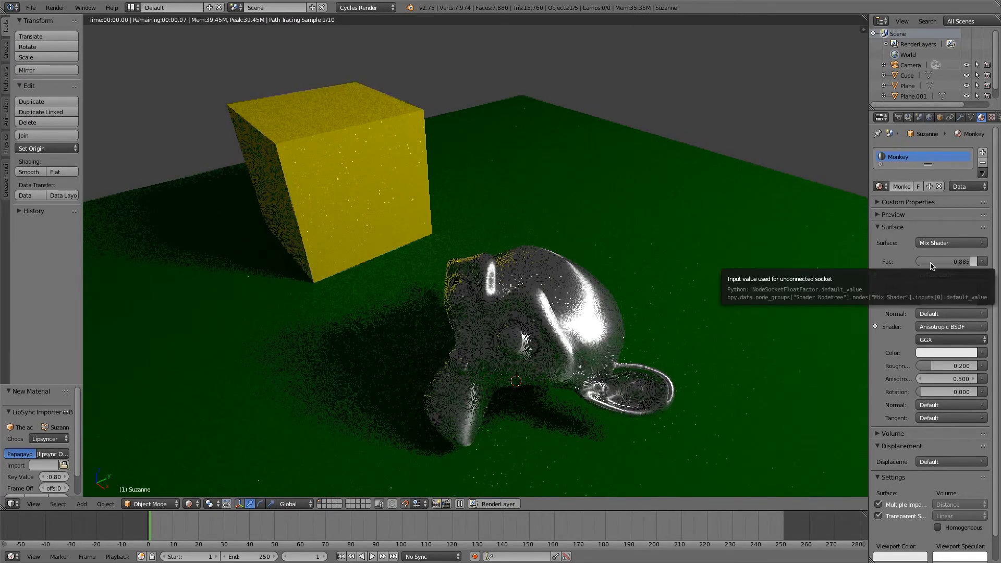
pyautogui.moveTo(970, 262)
pyautogui.mouseDown()
pyautogui.moveTo(936, 261)
pyautogui.moveTo(971, 261)
pyautogui.moveTo(955, 261)
pyautogui.mouseUp()
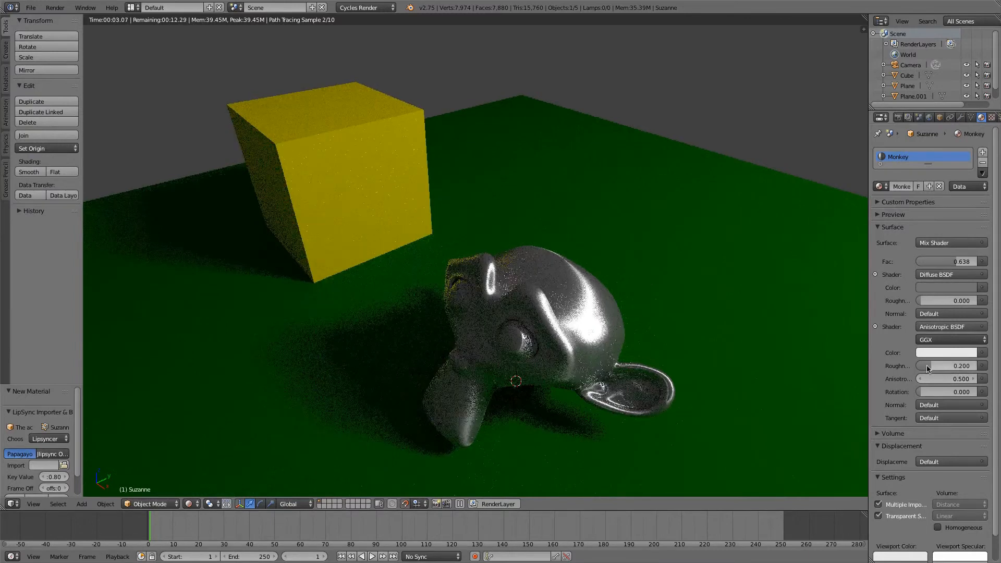
# Set the Anisotropic BSDF's roughness to 0.145 and try a rotation of 0.358 before returning it to 0.
pyautogui.moveTo(927, 365)
pyautogui.mouseDown()
pyautogui.moveTo(946, 365)
pyautogui.moveTo(925, 365)
pyautogui.mouseUp()
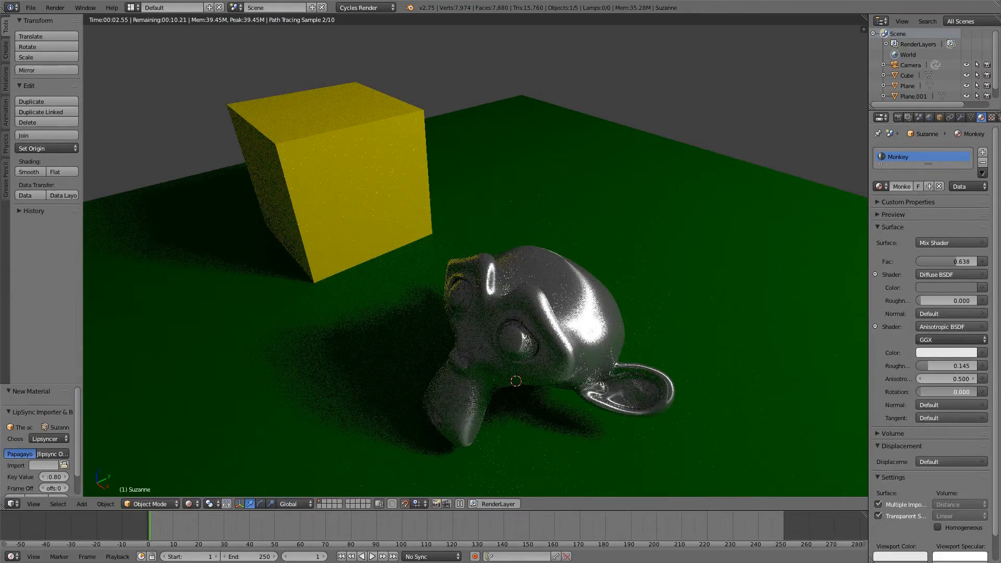
pyautogui.moveTo(934, 391); pyautogui.dragTo(939, 389)
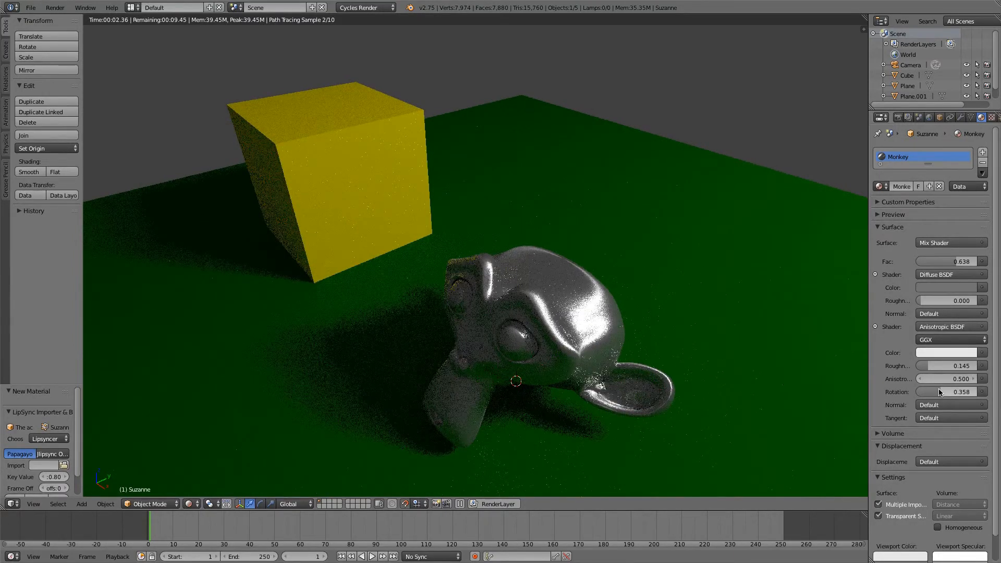
pyautogui.moveTo(940, 392); pyautogui.dragTo(915, 392)
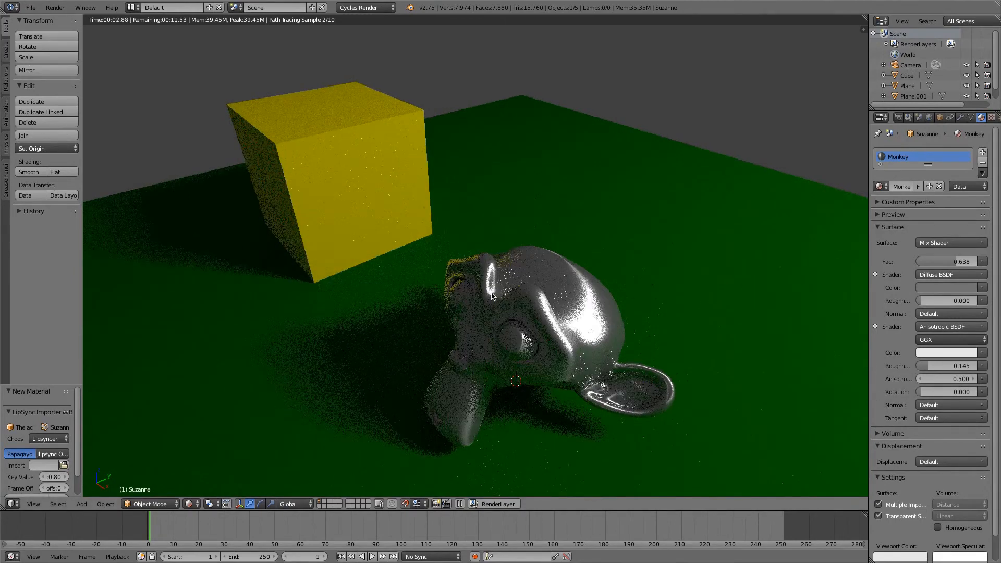
# Render the scene, examine the monkey and the render sampling settings, and stop the render.
pyautogui.press('F12')
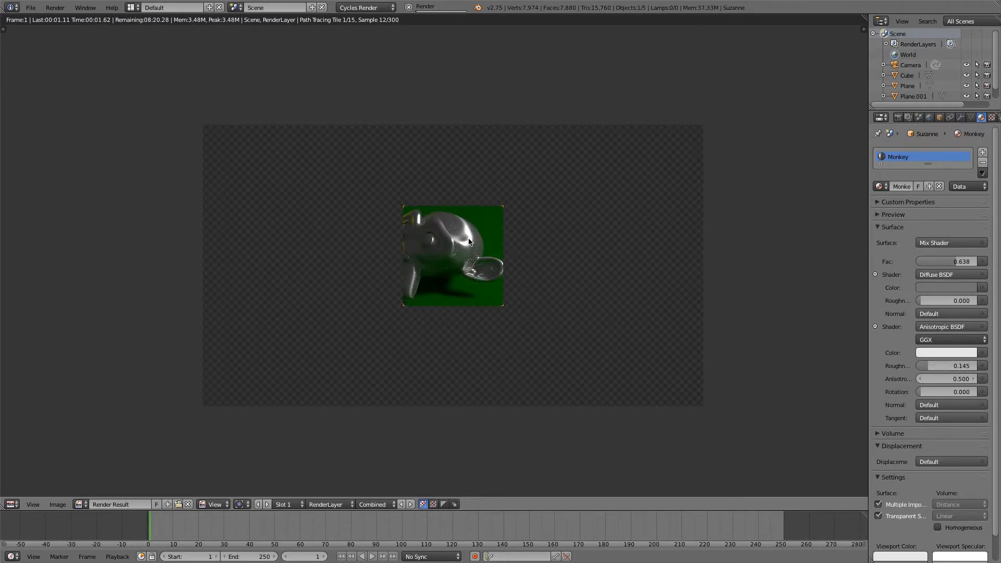
pyautogui.scroll(4, 467, 252)
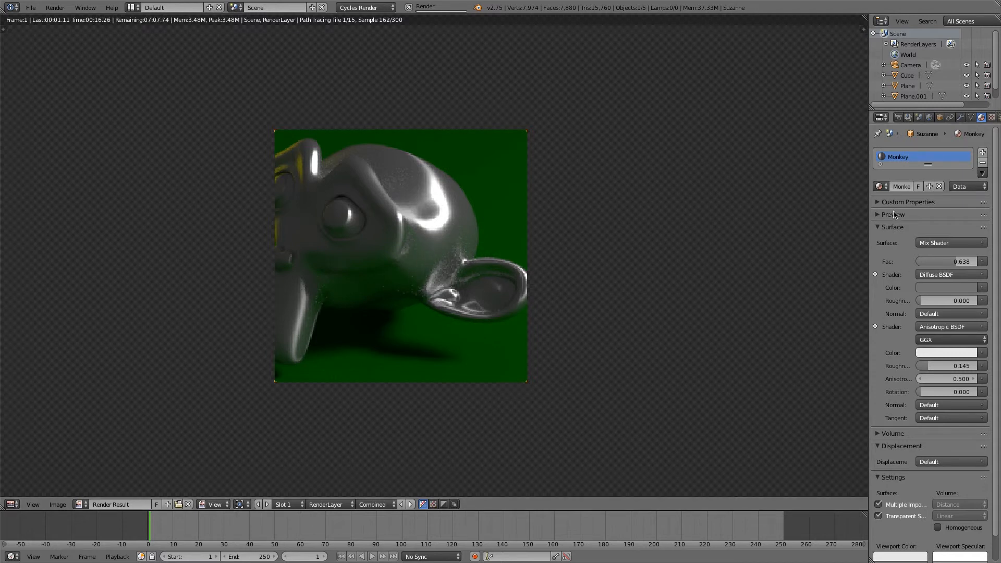
pyautogui.click(898, 117)
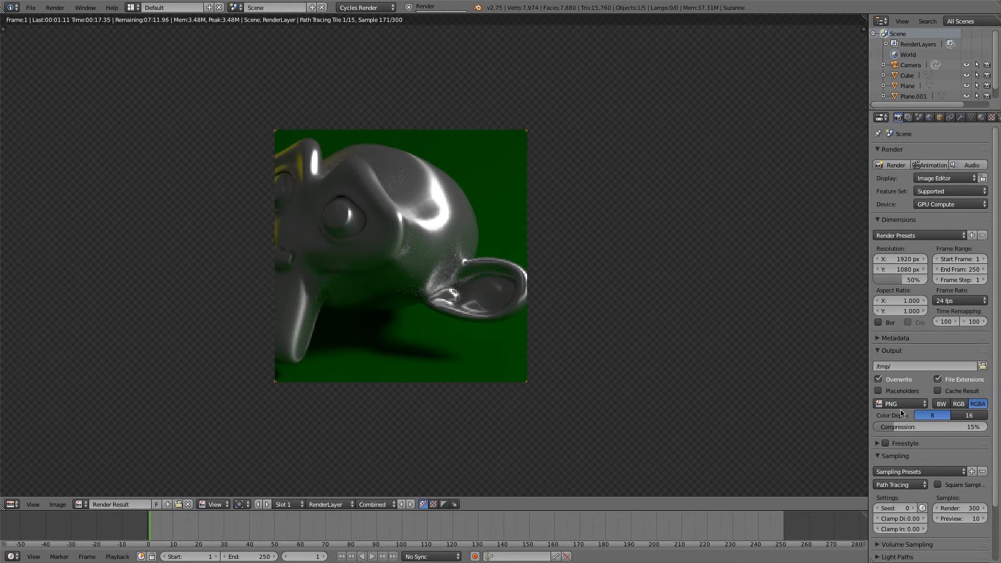
pyautogui.scroll(-3, 903, 413)
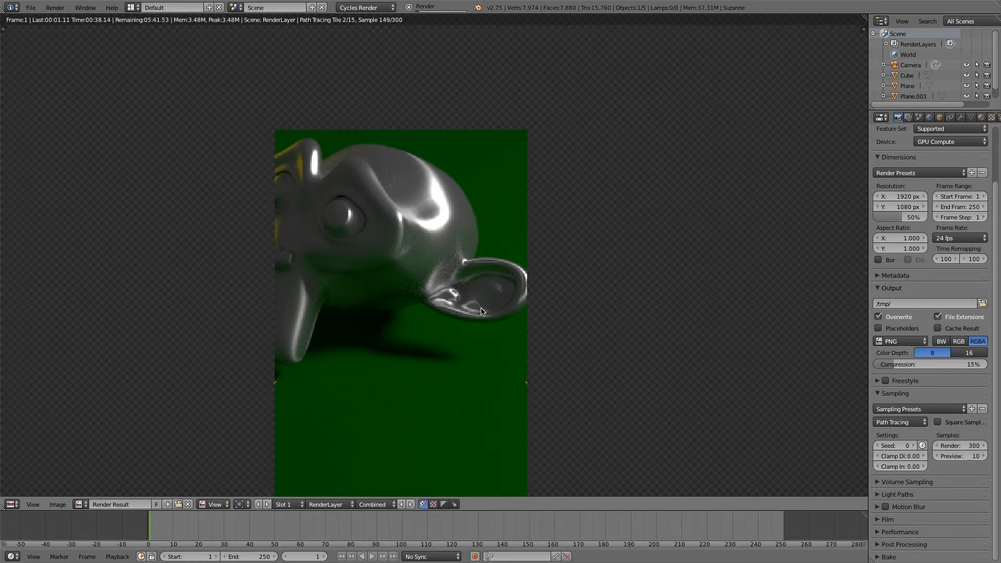
pyautogui.press('Escape')
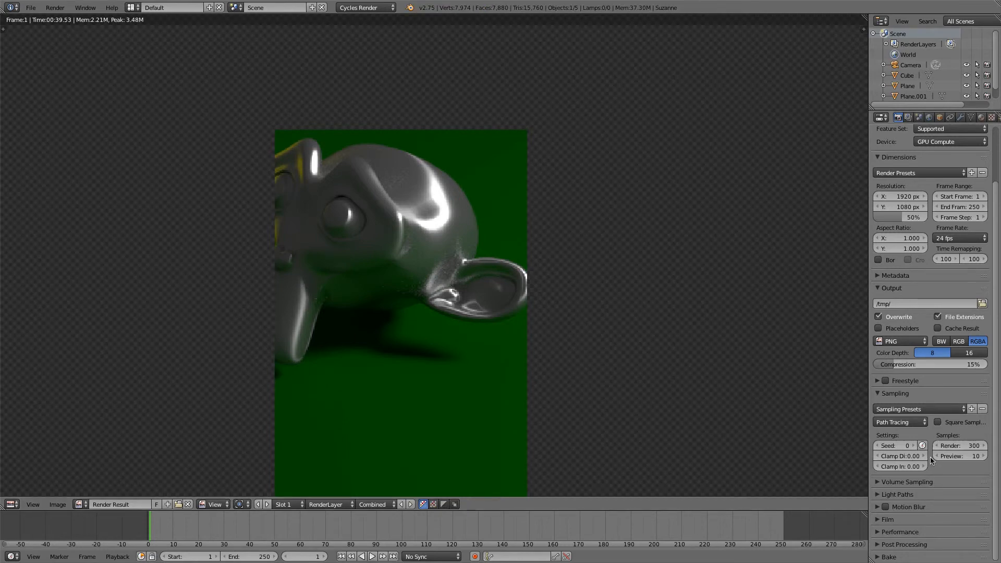
# Try an indirect clamp of 0.20 in the sampling settings with a short test render.
pyautogui.click(900, 466)
pyautogui.write('0.2')
pyautogui.press('Return')
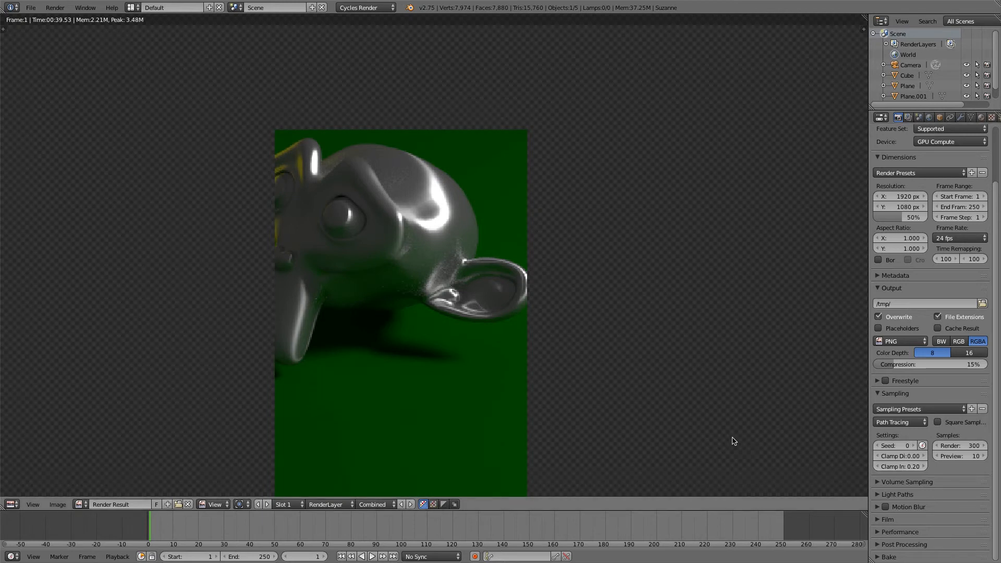
pyautogui.press('F12')
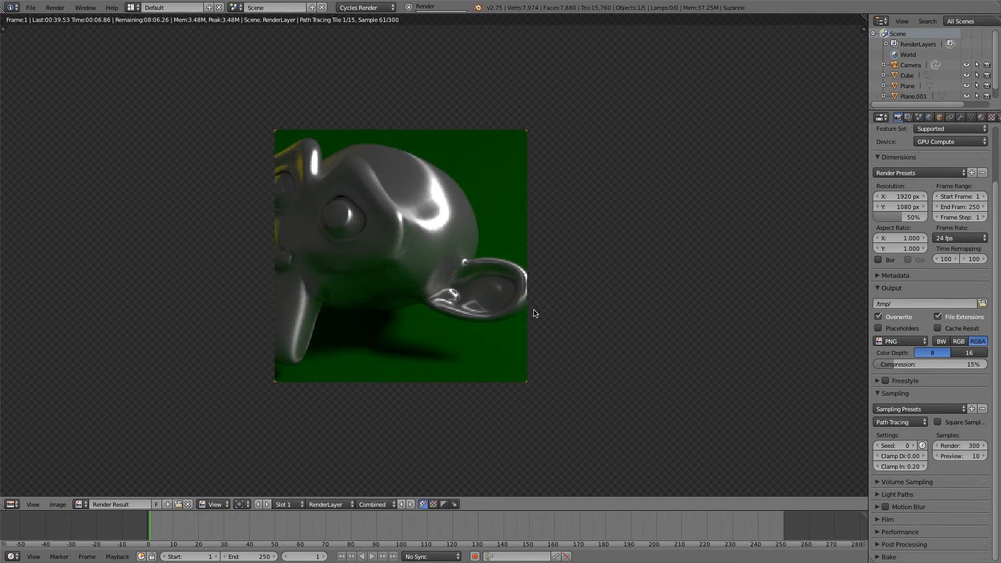
pyautogui.press('Escape')
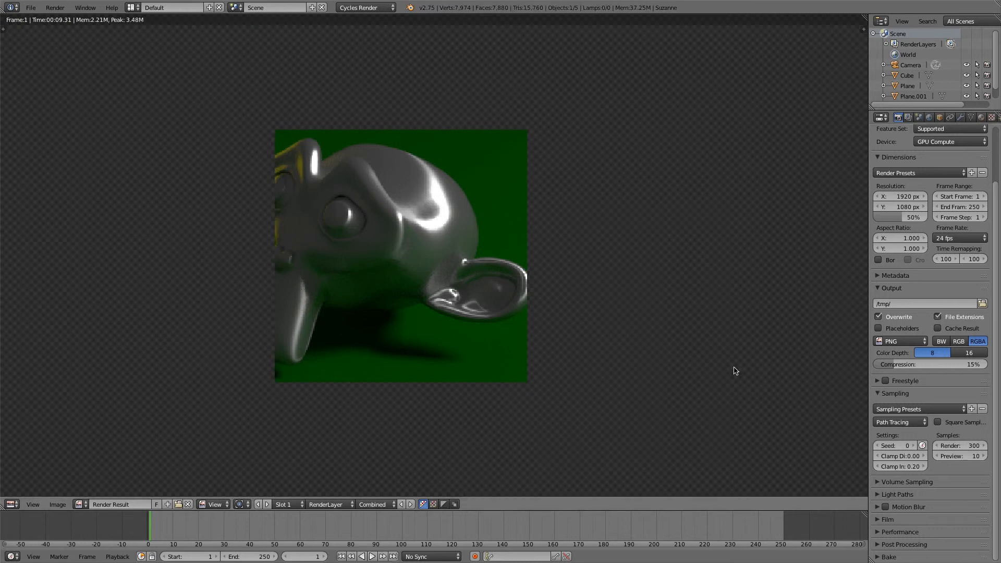
# Set the sampling's indirect clamp to 0.10 and render the scene again.
pyautogui.press('Escape')
pyautogui.click(897, 467)
pyautogui.write('1')
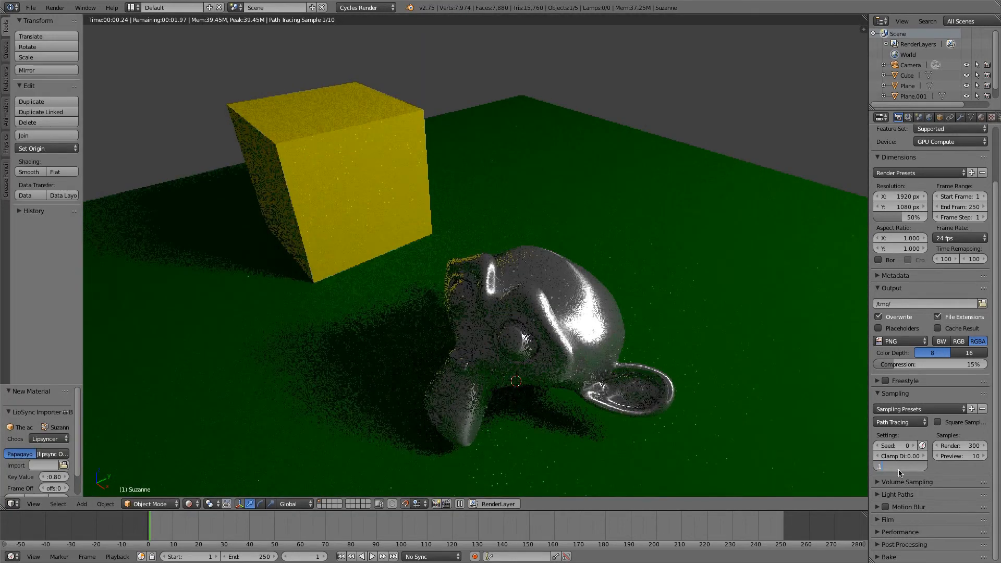
pyautogui.press('Return')
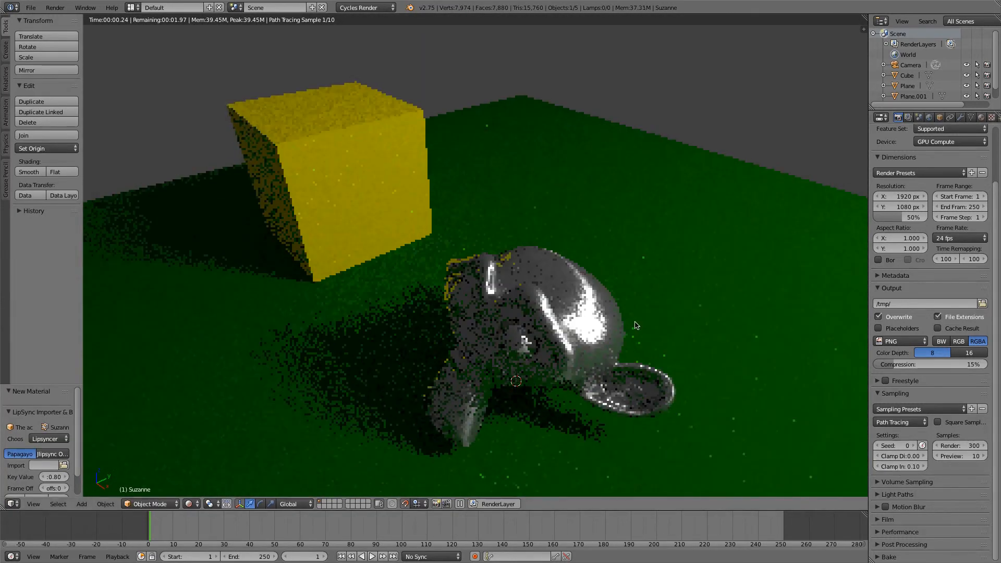
pyautogui.press('F12')
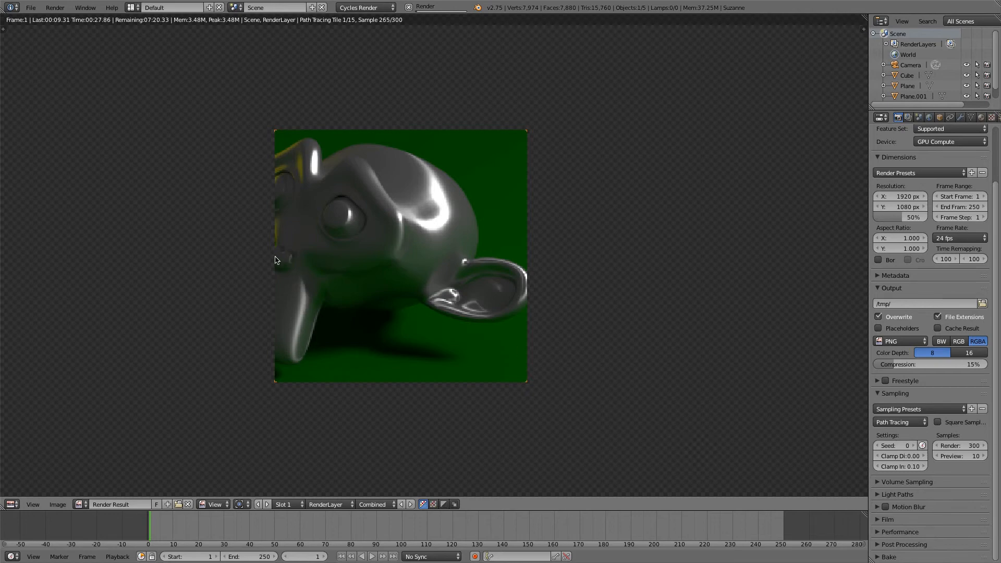
# Examine the monkey and its shadow in the new render at different magnifications, and stop the render.
pyautogui.scroll(-4, 443, 290)
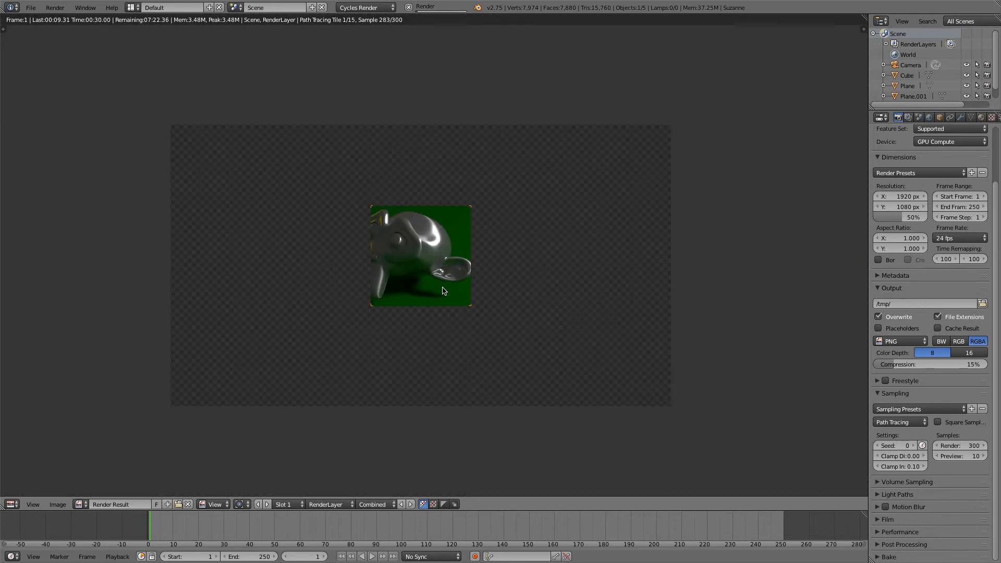
pyautogui.moveTo(435, 286); pyautogui.dragTo(469, 294, button='middle')
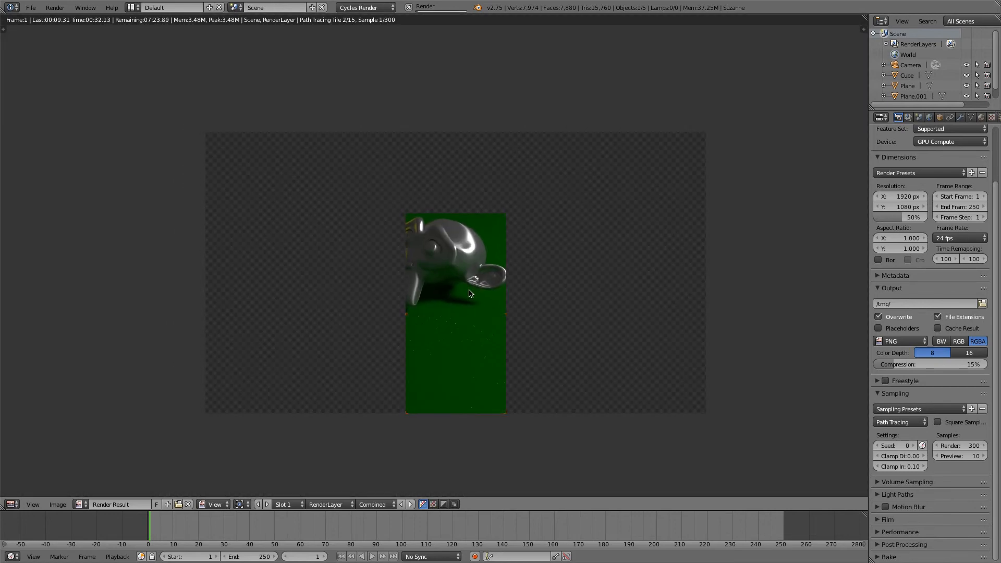
pyautogui.scroll(6, 436, 271)
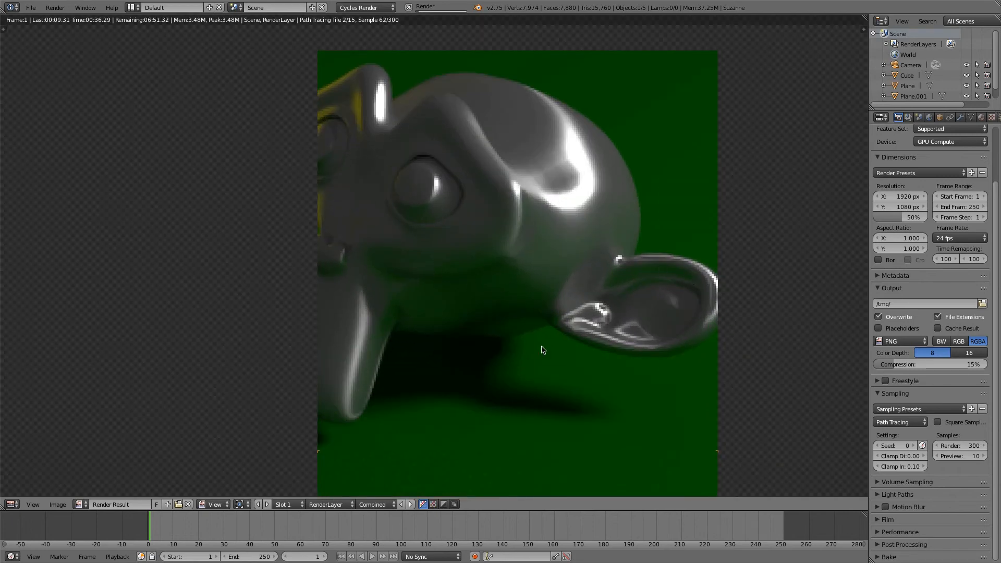
pyautogui.scroll(-5, 478, 290)
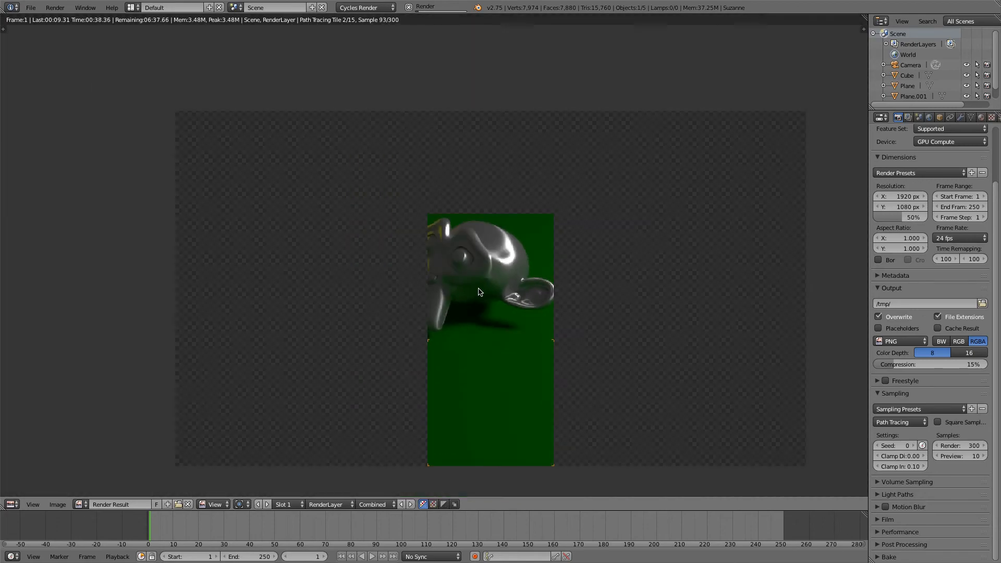
pyautogui.scroll(2, 481, 292)
pyautogui.moveTo(502, 335); pyautogui.dragTo(510, 358, button='middle')
pyautogui.press('Escape')
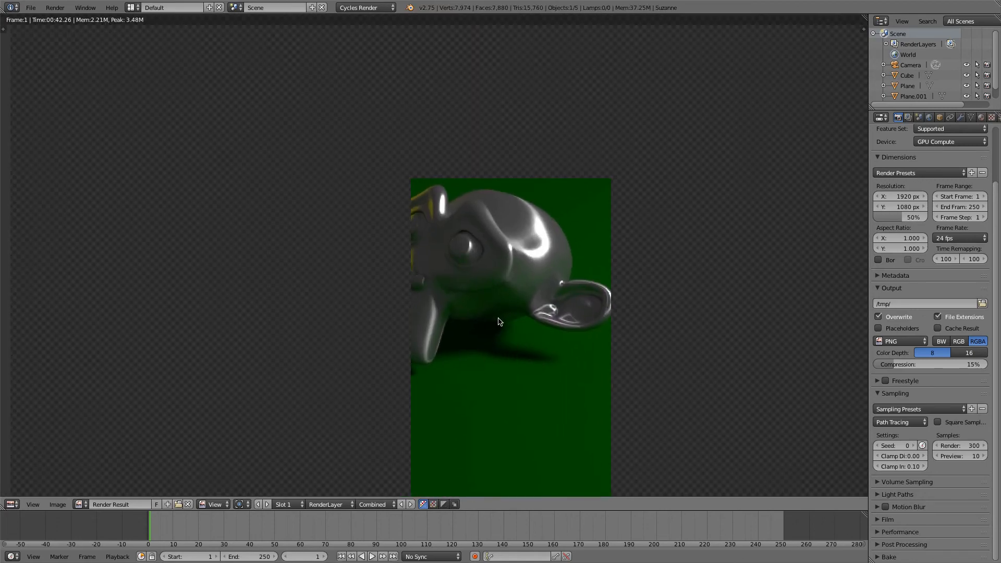
# Return to the 3D view and examine the monkey and cube from another side in the rendered preview.
pyautogui.press('Escape')
pyautogui.scroll(5, 459, 316)
pyautogui.moveTo(459, 316); pyautogui.dragTo(375, 353, button='middle')
pyautogui.moveTo(725, 316); pyautogui.dragTo(470, 295, button='middle')
pyautogui.scroll(-5, 470, 295)
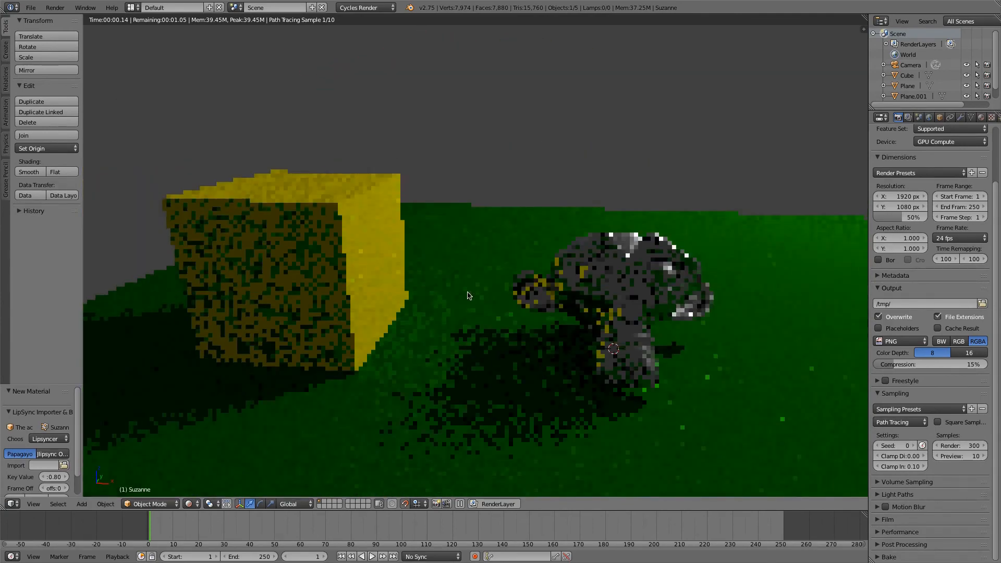